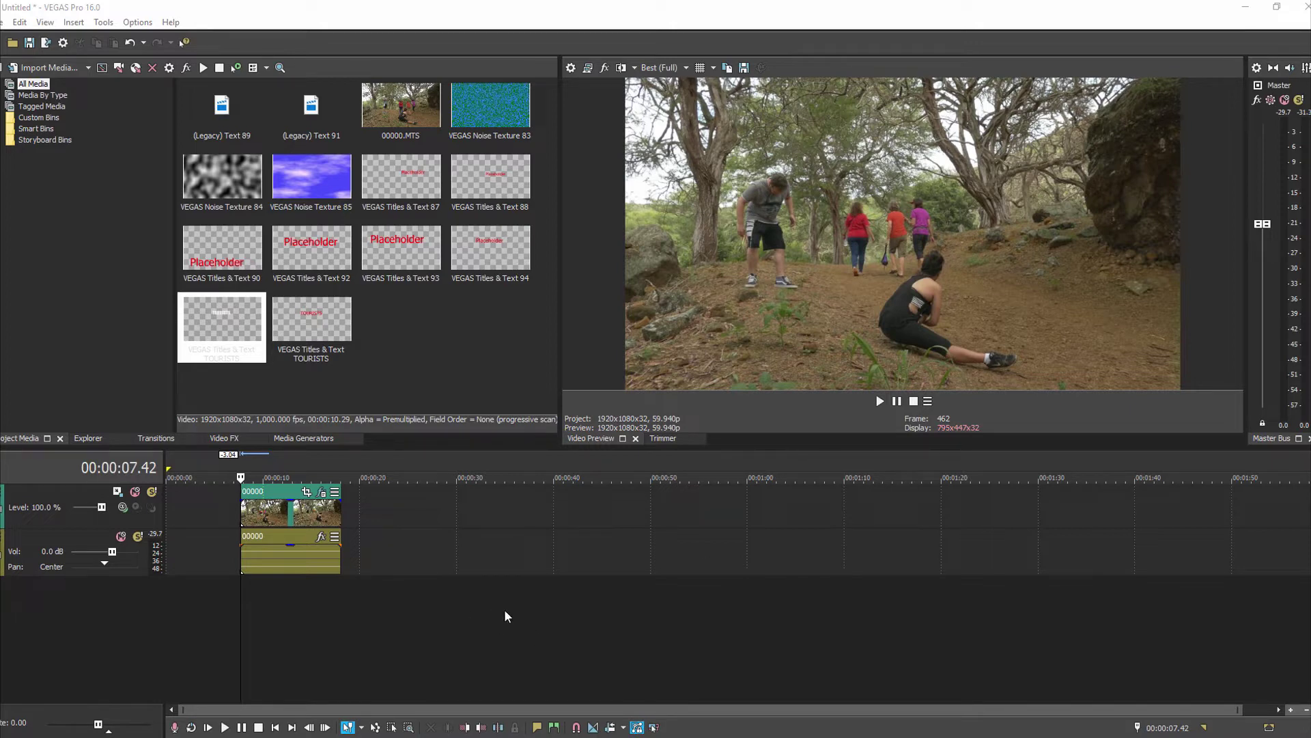
- Play through the hiking clip, then park the playhead at 00:00:07.36, frame 456
click(243, 595)
key(space)
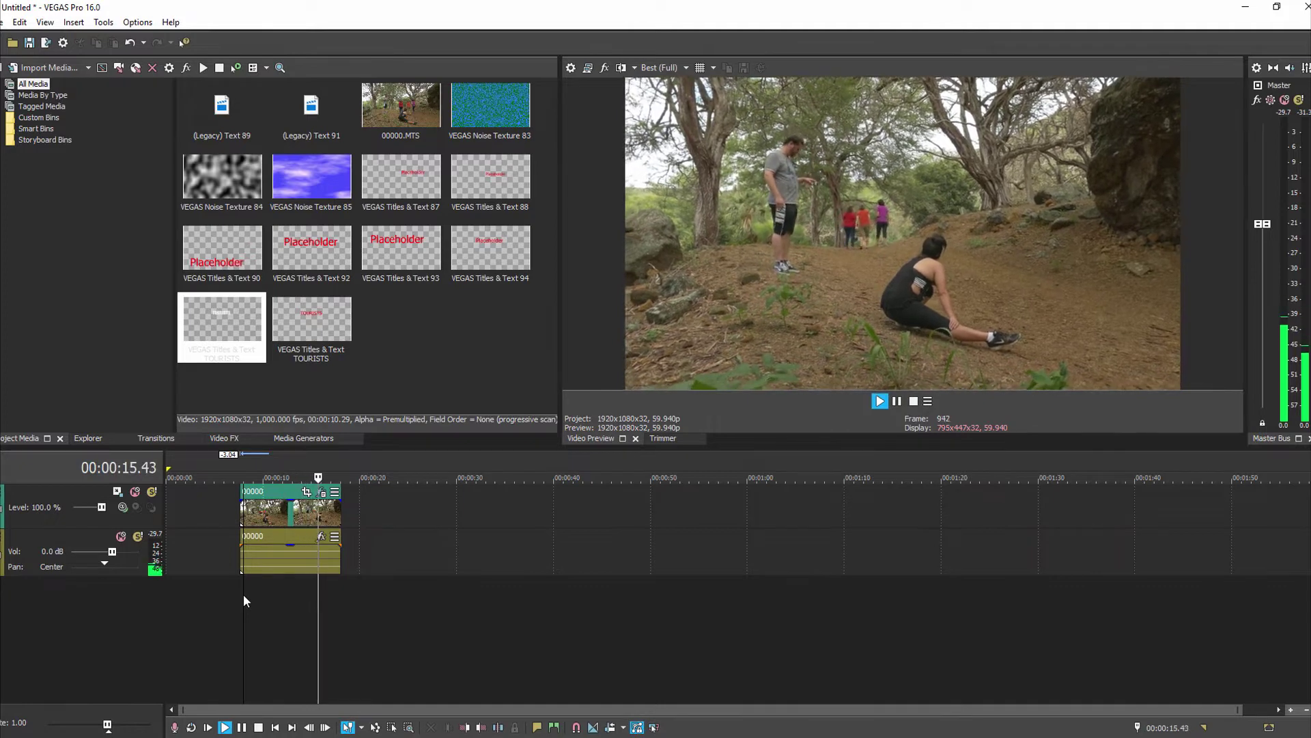
key(space)
click(243, 595)
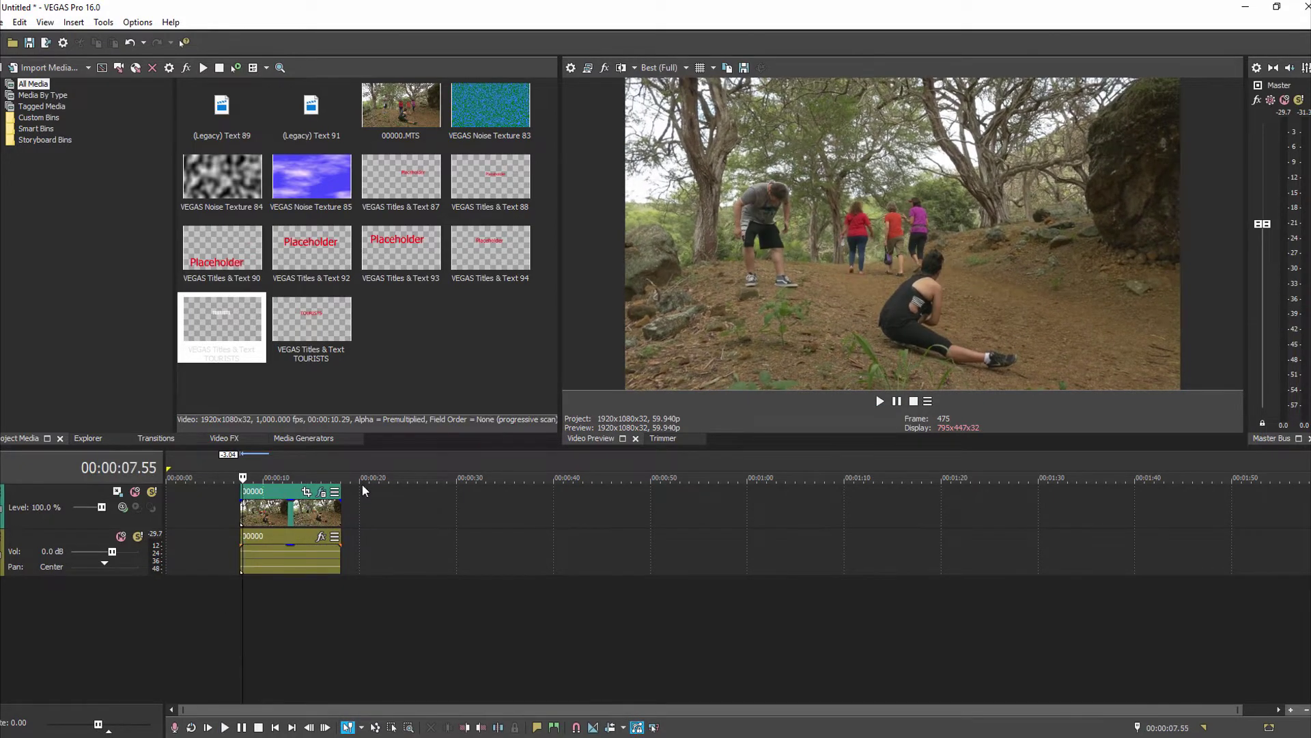
scroll(265, 615, up, 2)
click(313, 591)
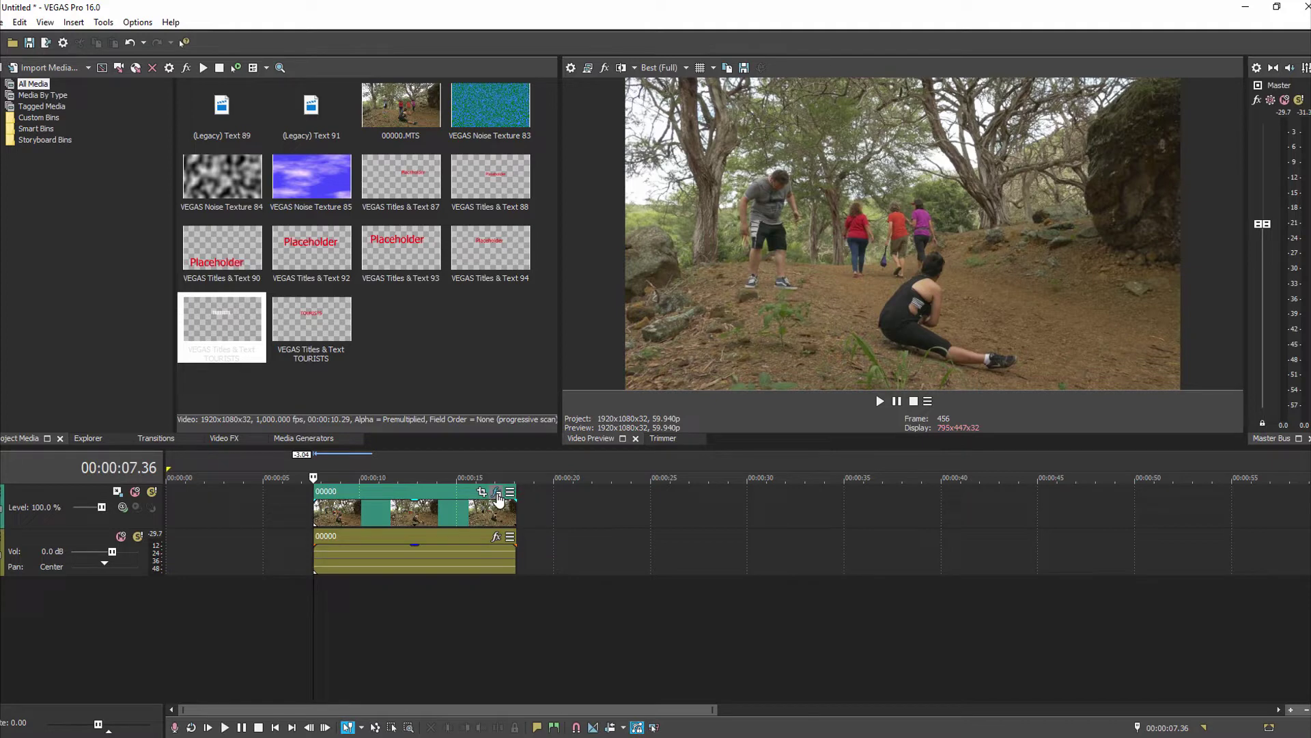
- Remove the existing Bézier Masking effect from the clip's Event FX chain
click(496, 493)
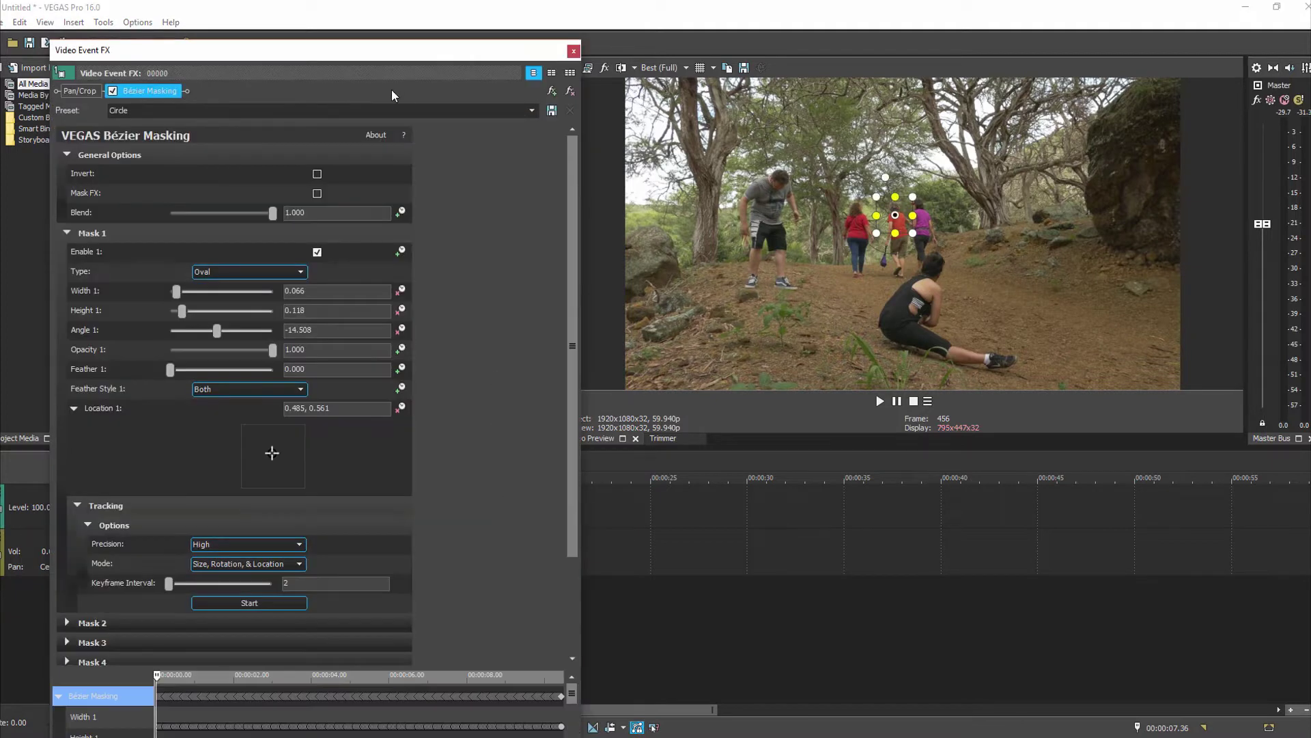
click(113, 91)
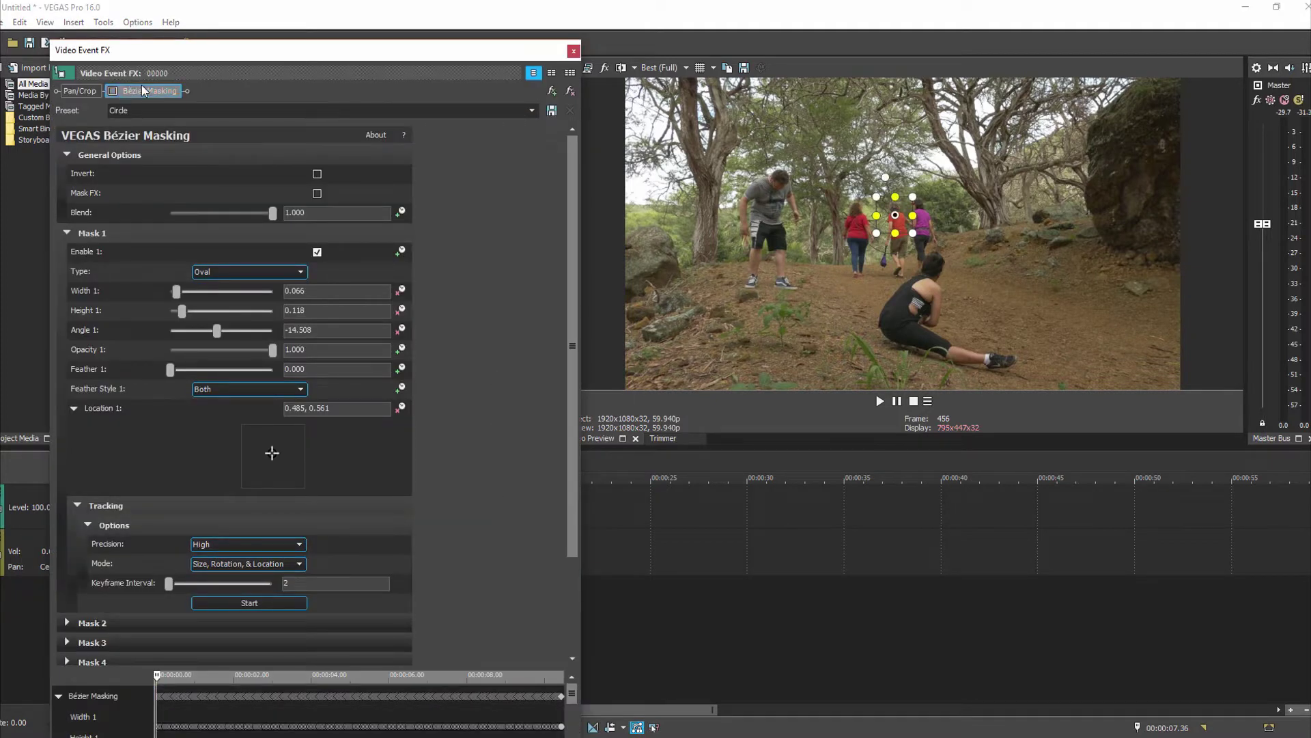
click(570, 92)
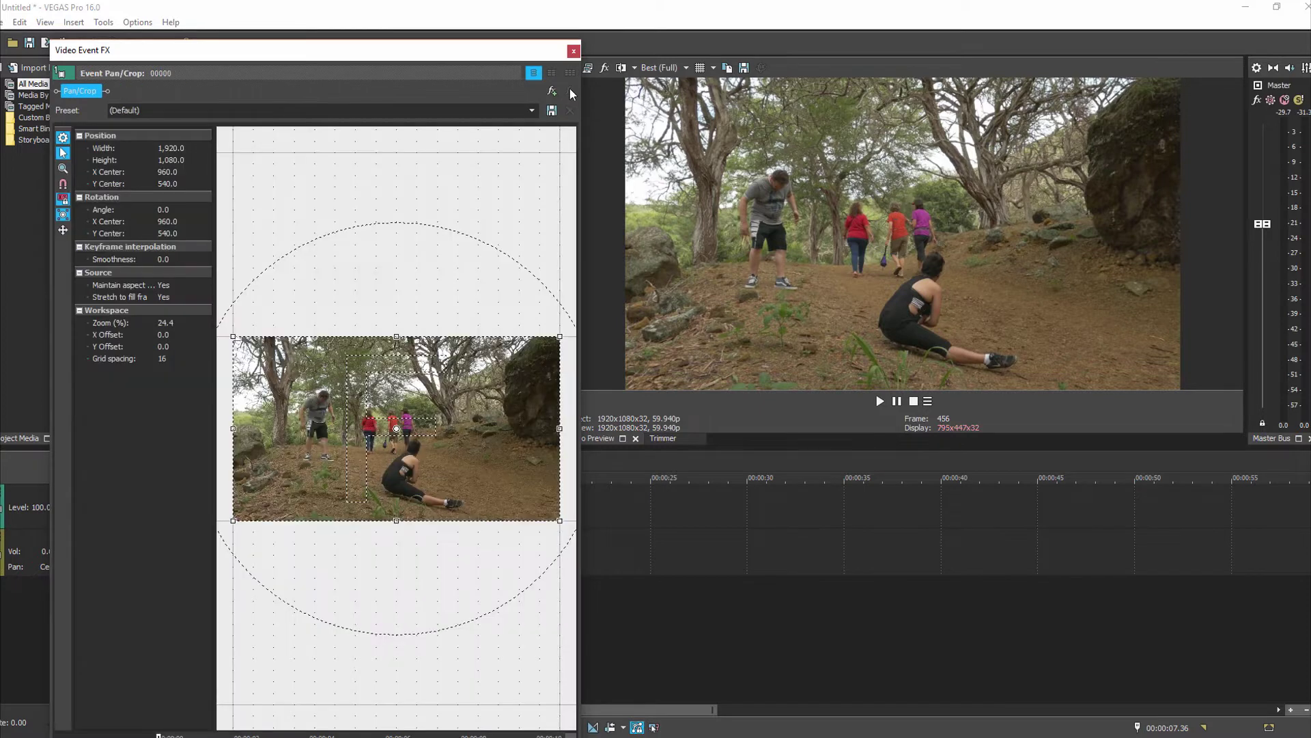
click(574, 52)
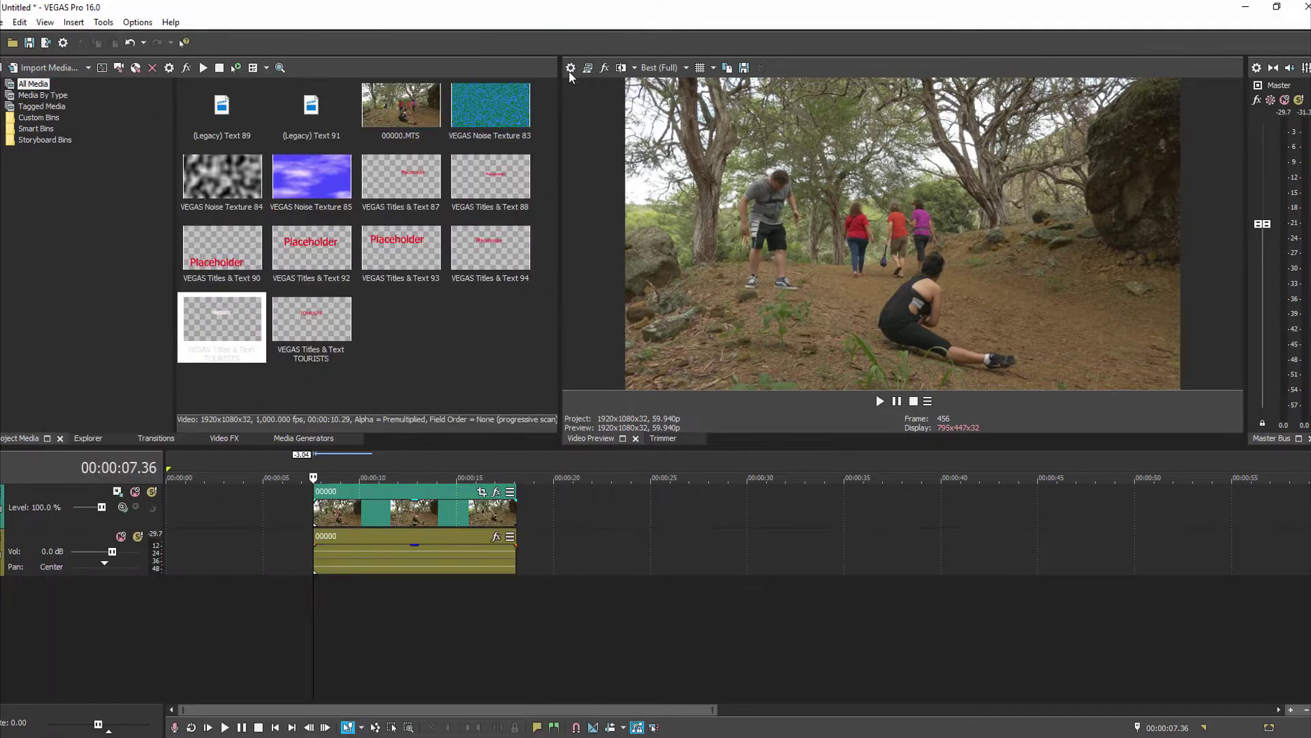
- Add a fresh VEGAS Bézier Masking plug-in to the clip and expand its General Options
click(497, 492)
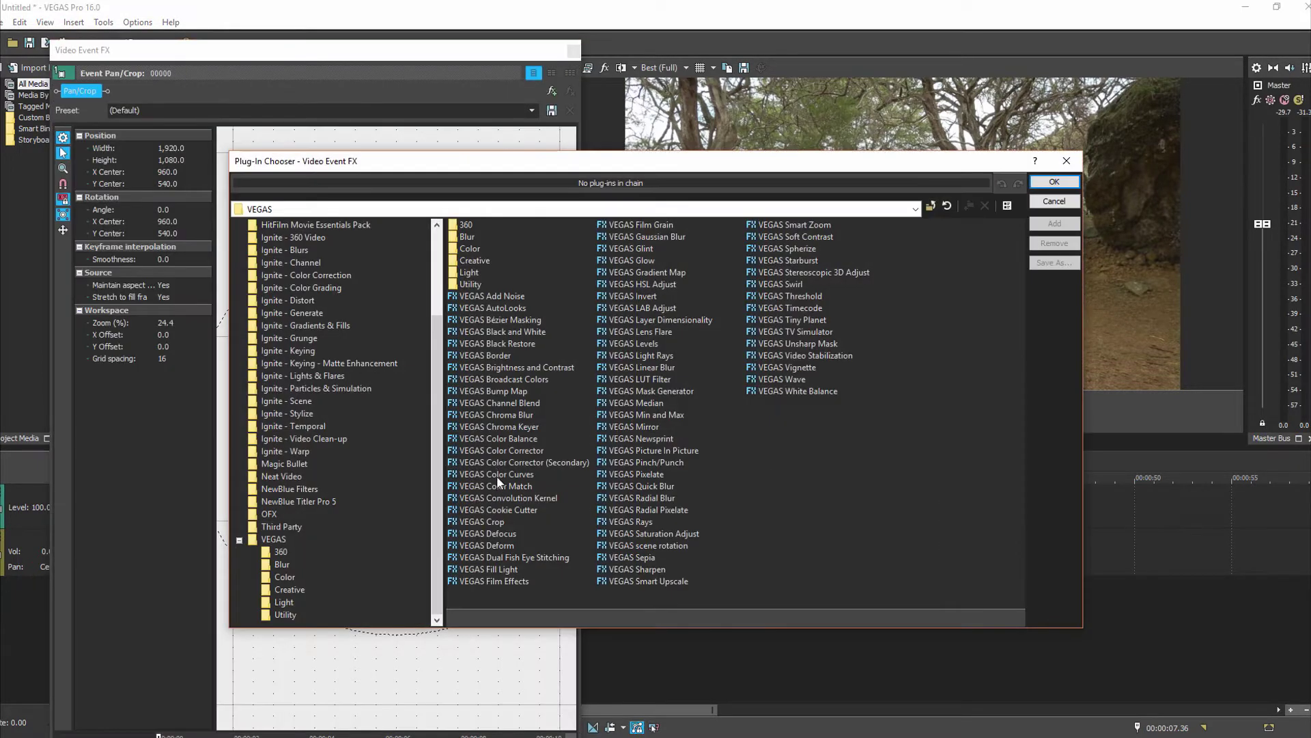
click(519, 320)
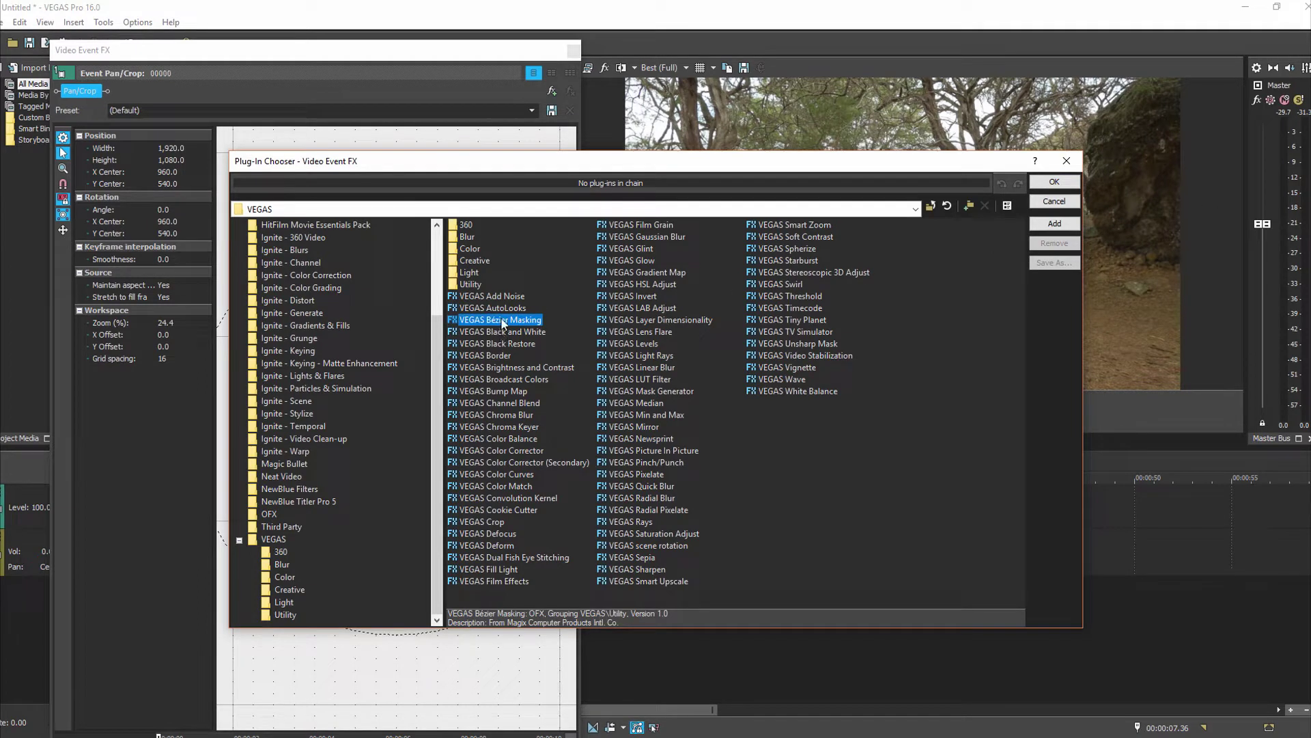
click(1054, 223)
click(1054, 182)
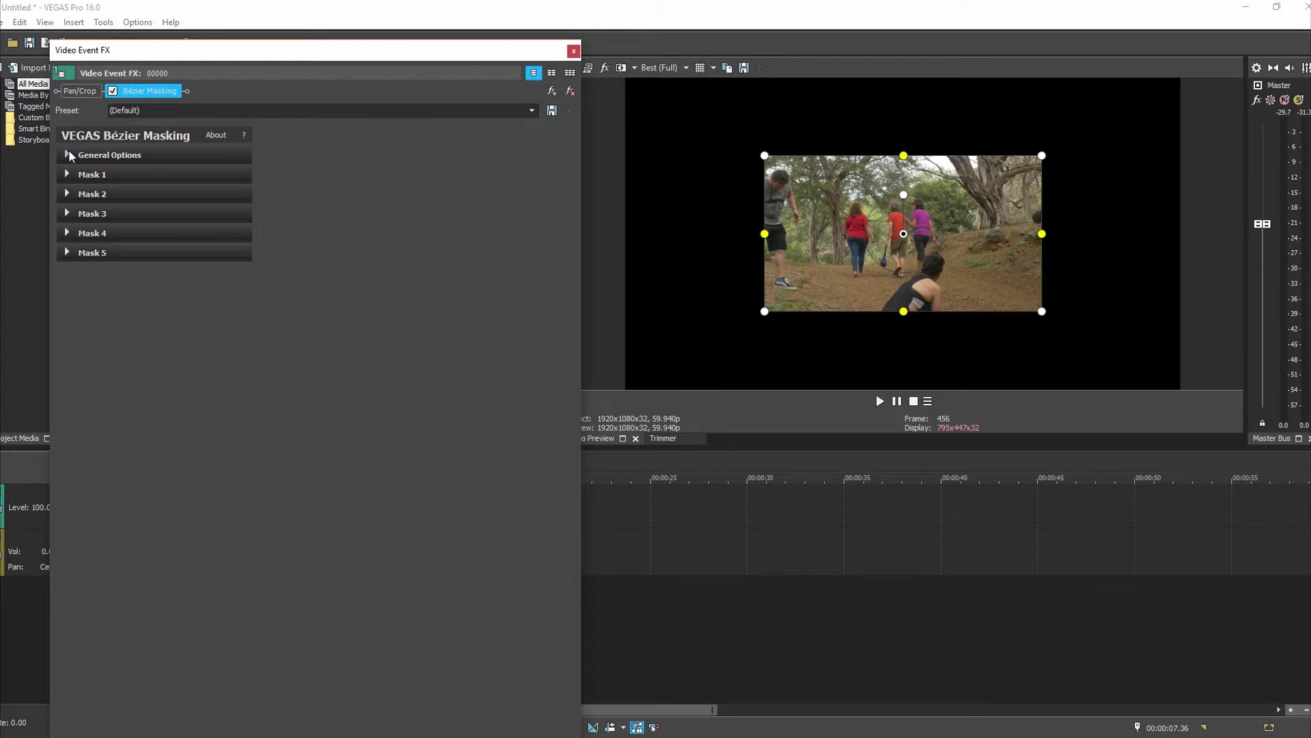
click(67, 154)
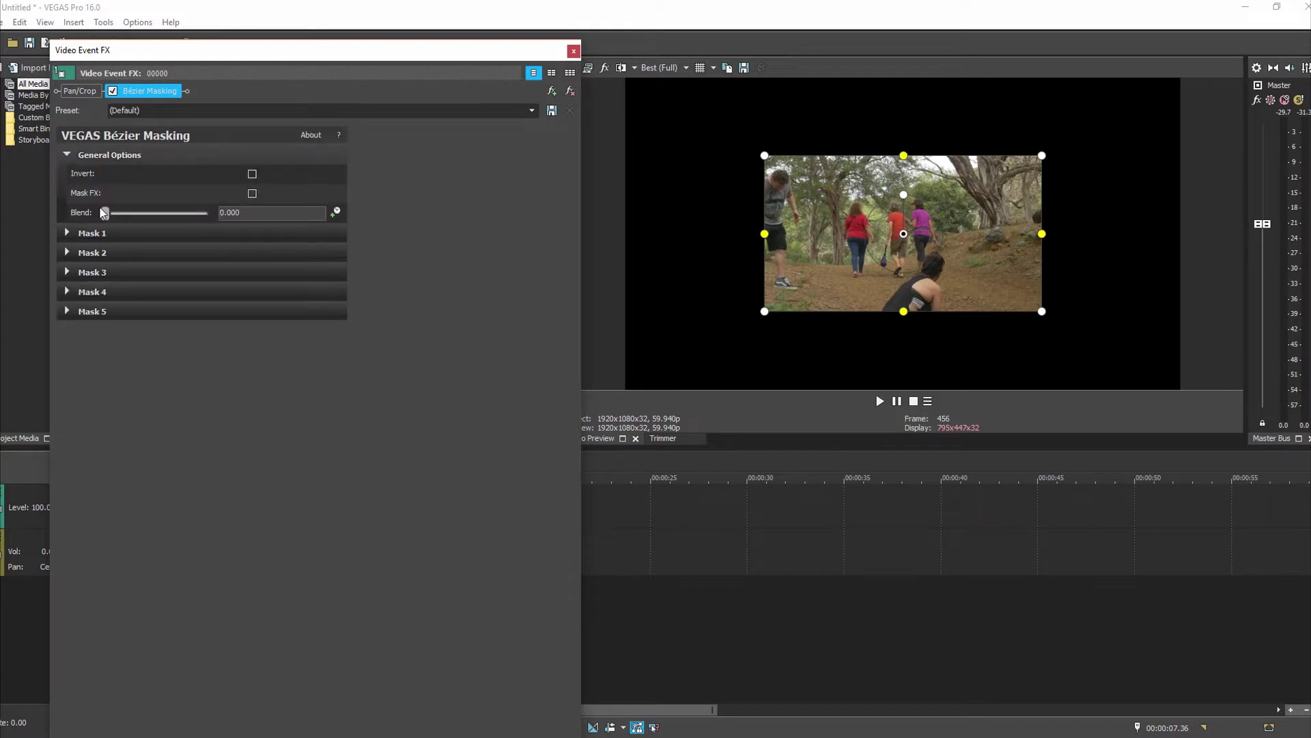
- Set the mask Blend to 0.238 to dim the surrounding footage, and expand Mask 1
mouse_move(106, 216)
mouse_down()
mouse_move(204, 214)
mouse_move(117, 216)
mouse_move(130, 216)
mouse_up()
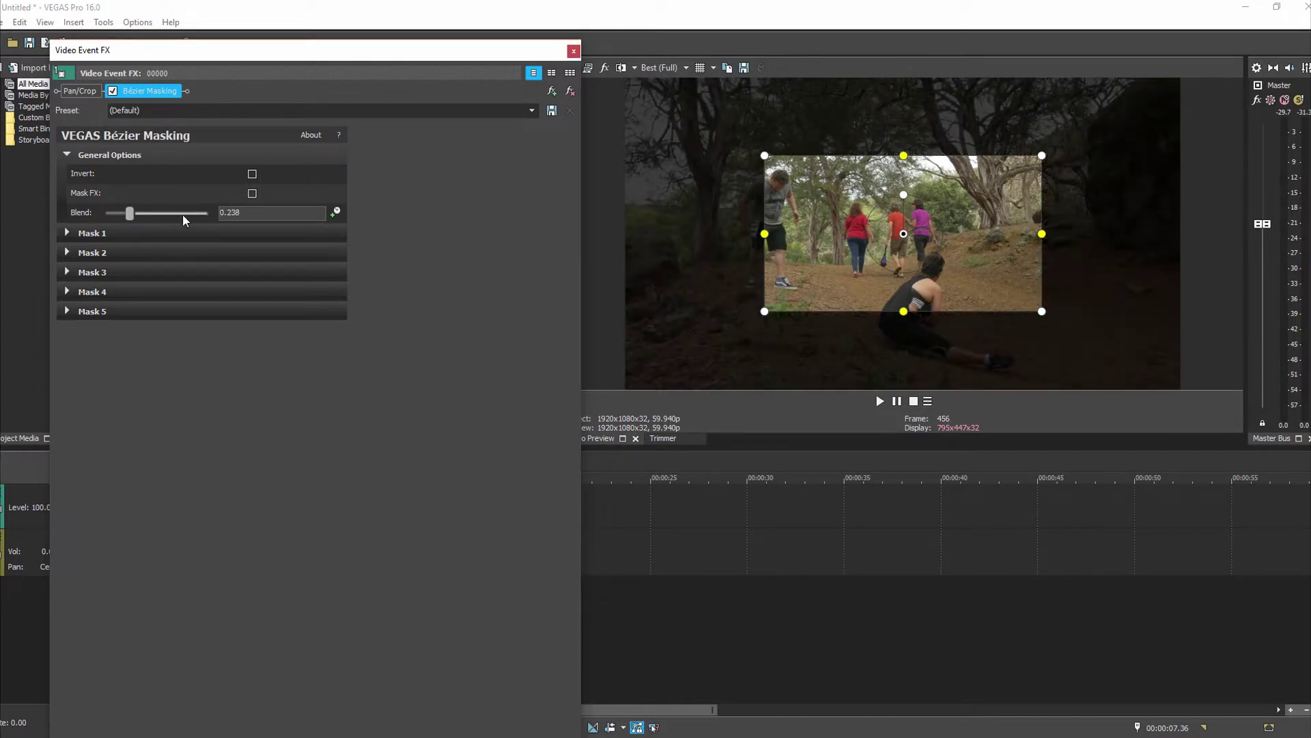
click(67, 233)
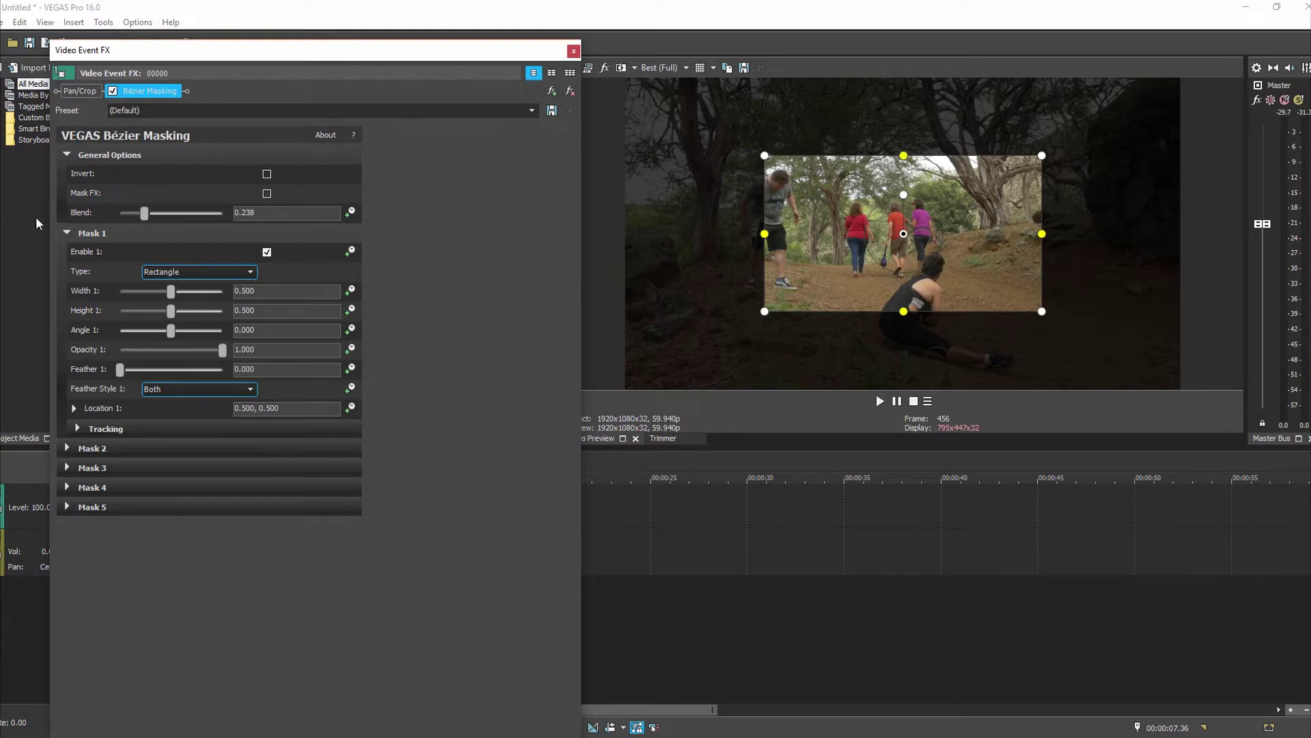
- Make Mask 1 an Oval, rotated about -90° and shrunk to 0.116 around the hiker
click(251, 274)
click(177, 290)
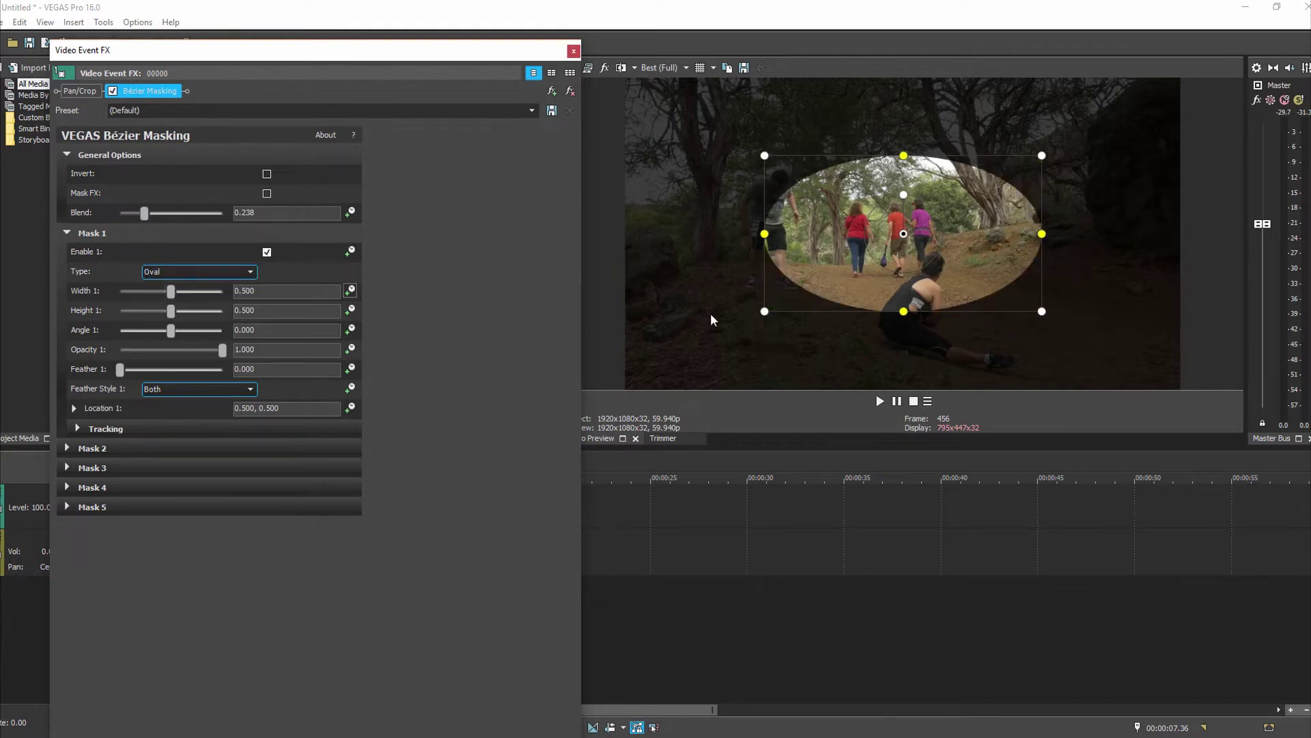
click(905, 193)
drag(905, 194, 831, 227)
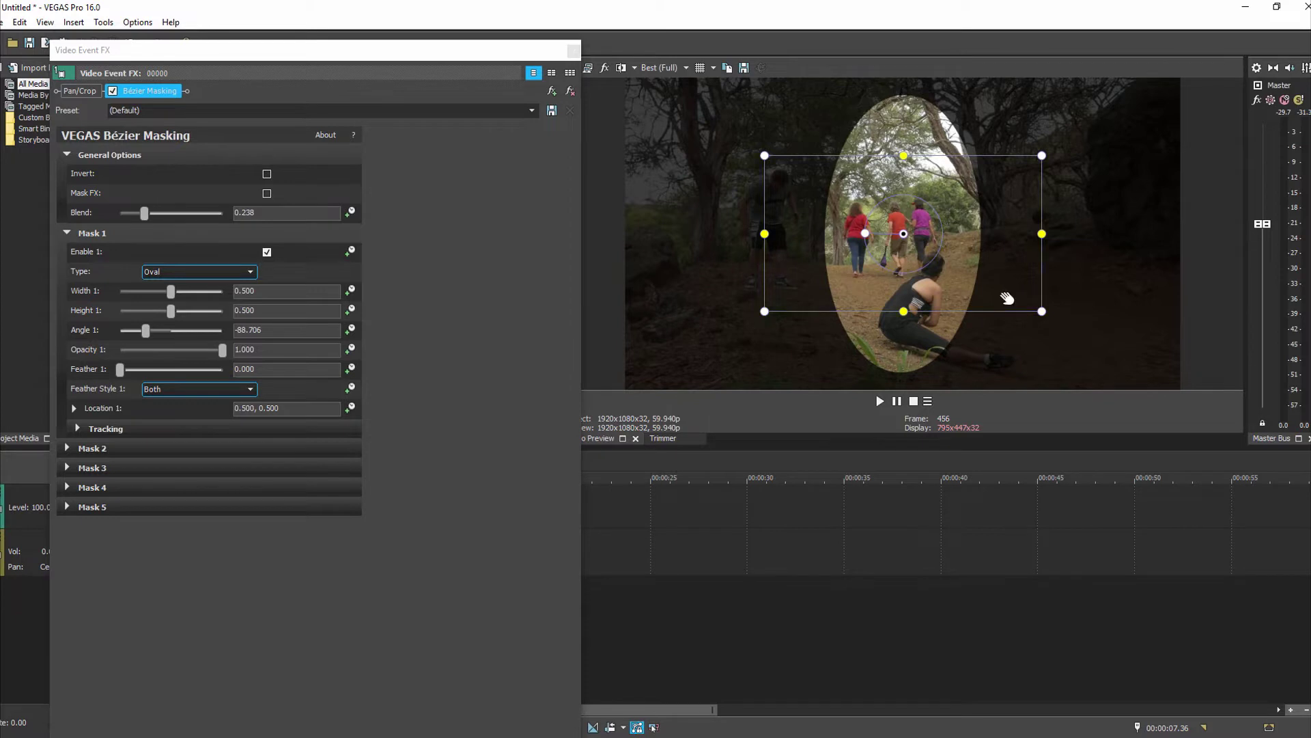
drag(1044, 312, 917, 251)
drag(900, 193, 906, 231)
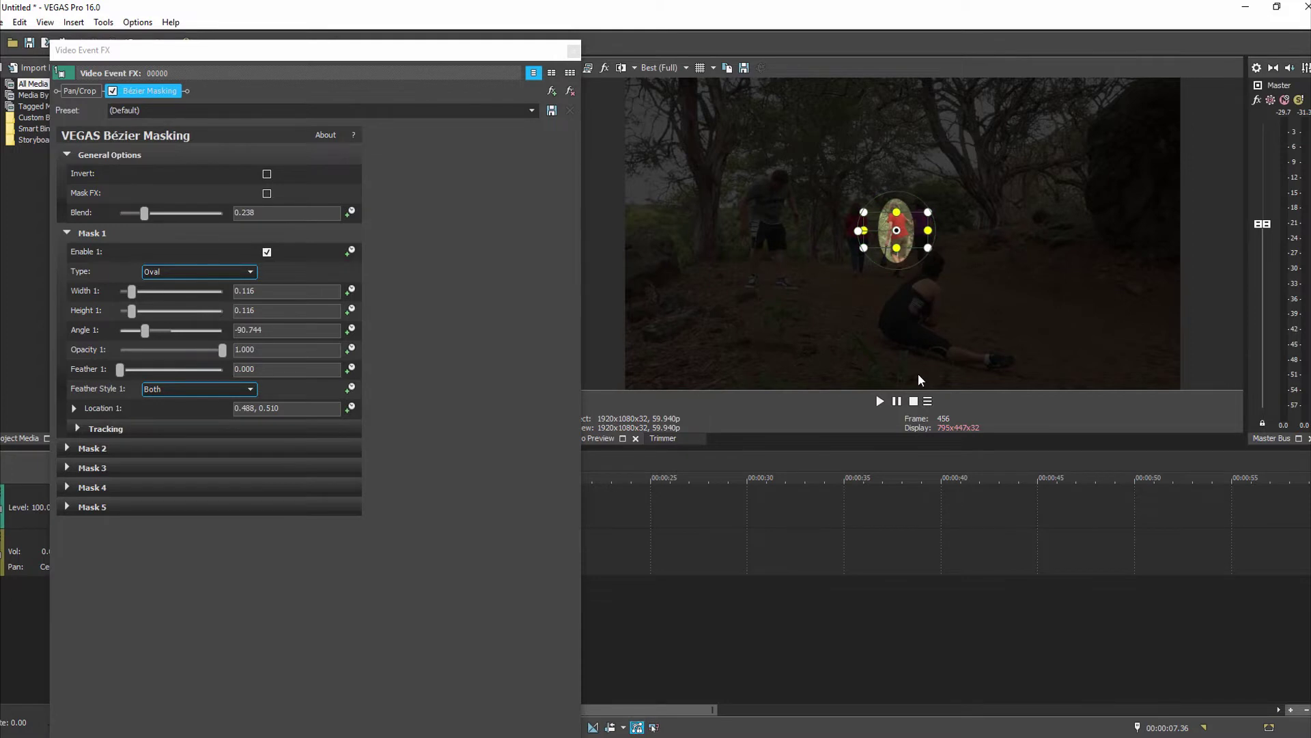
click(80, 428)
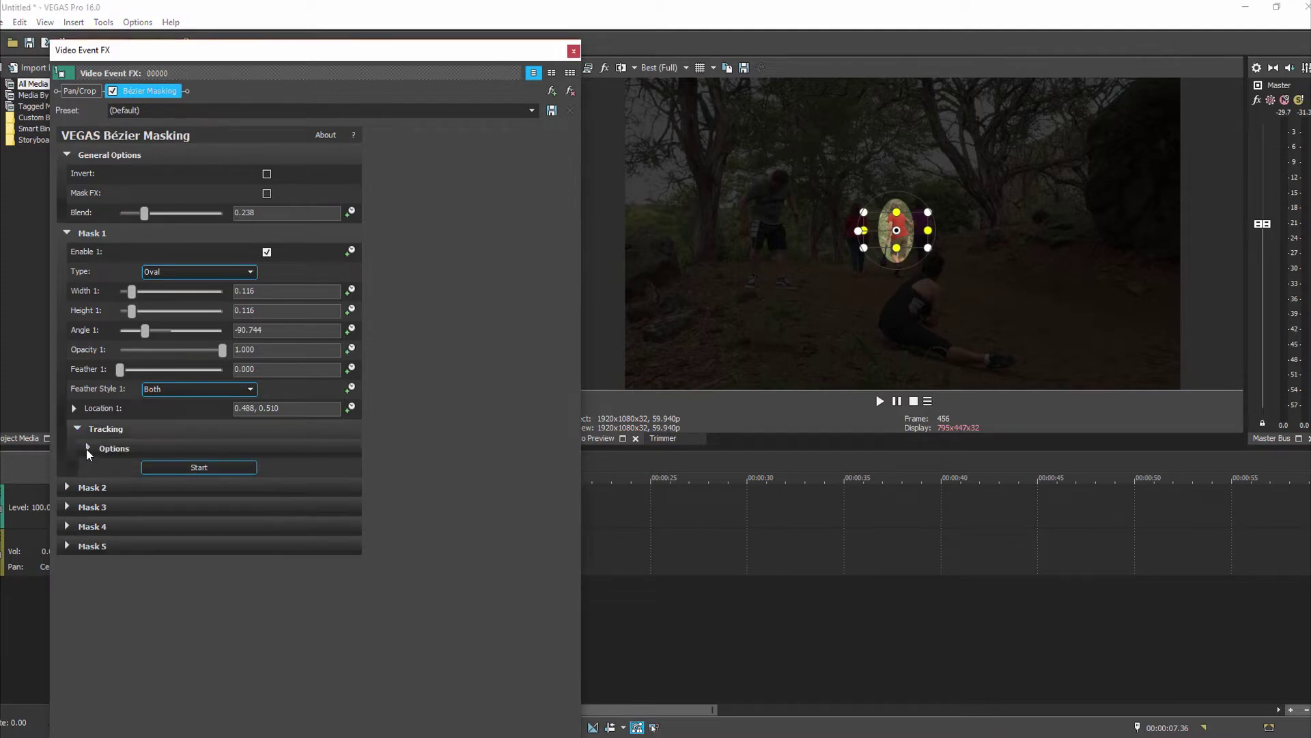
- Set tracking to High precision, Size, Rotation, & Location mode, with Keyframe Interval 2
click(87, 448)
click(298, 470)
click(264, 488)
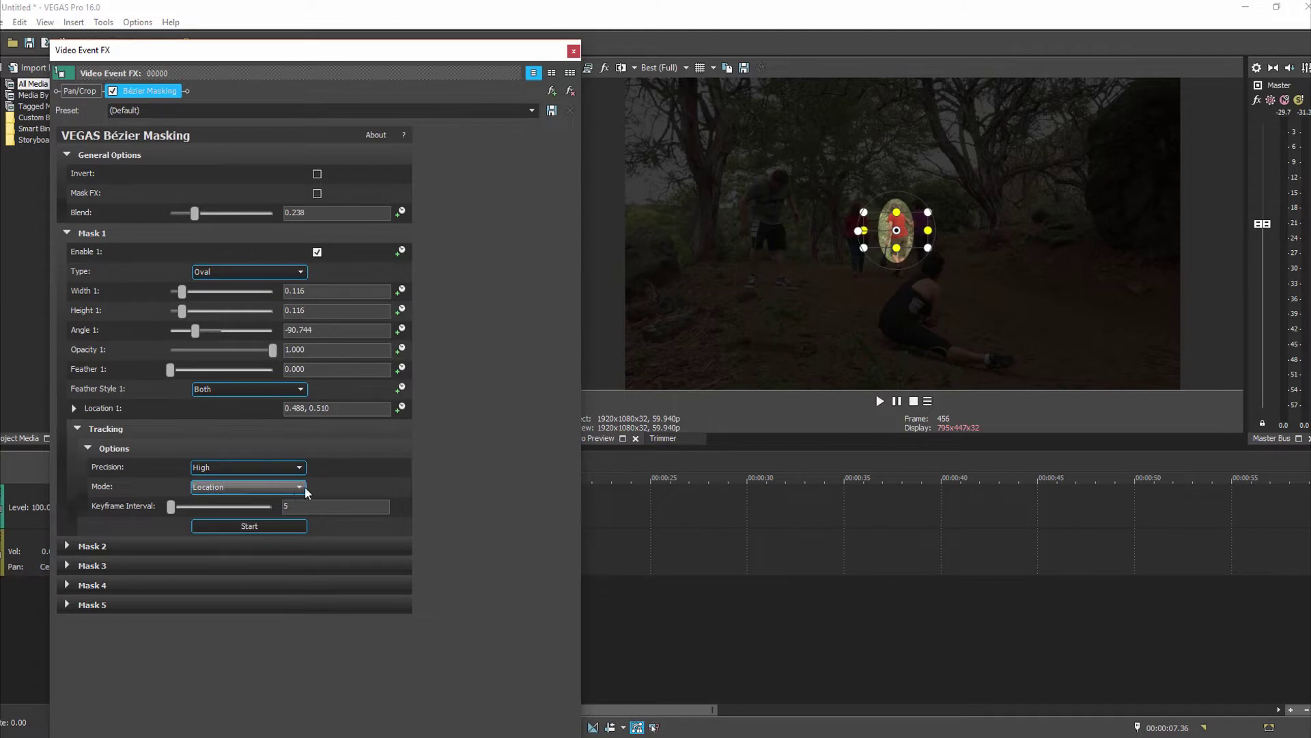
click(305, 486)
click(269, 517)
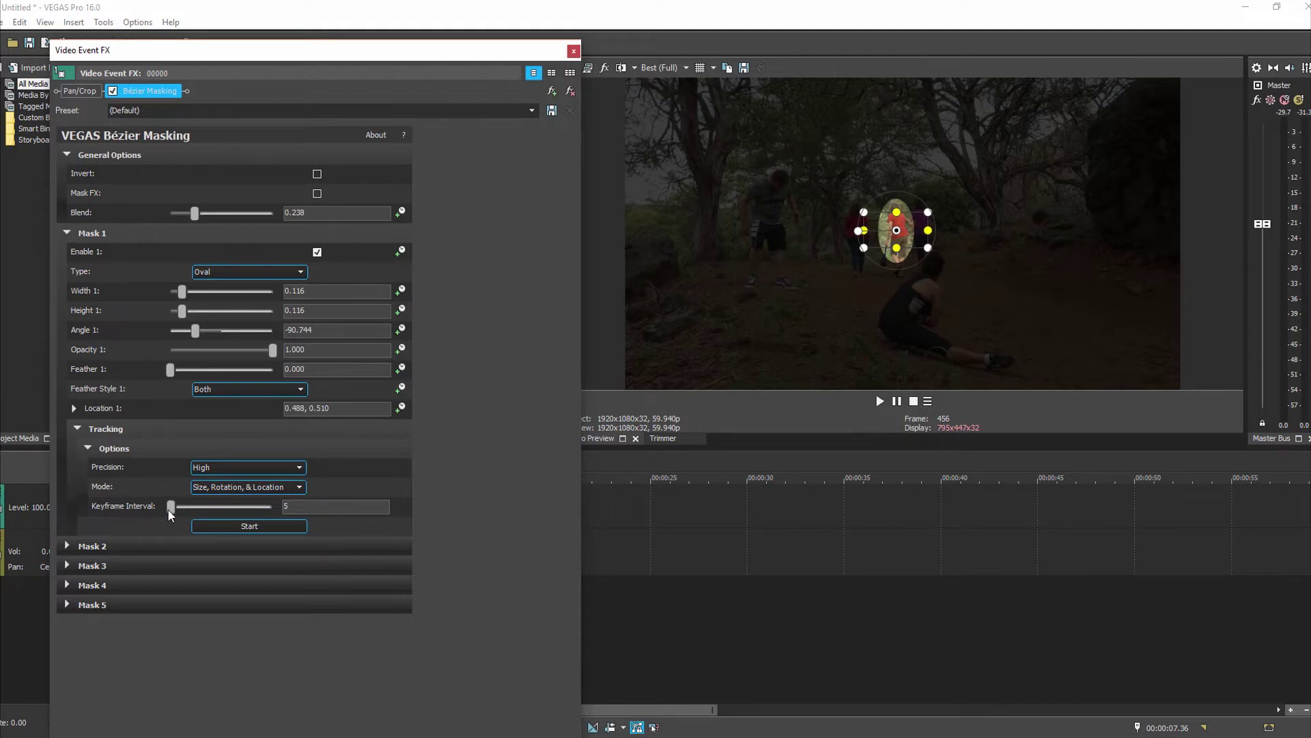
drag(168, 510, 166, 510)
drag(167, 509, 168, 510)
click(169, 509)
- Expand Location 1 and drag the oval left, right, then to the bottom edge at 0.472, 0.007
click(72, 408)
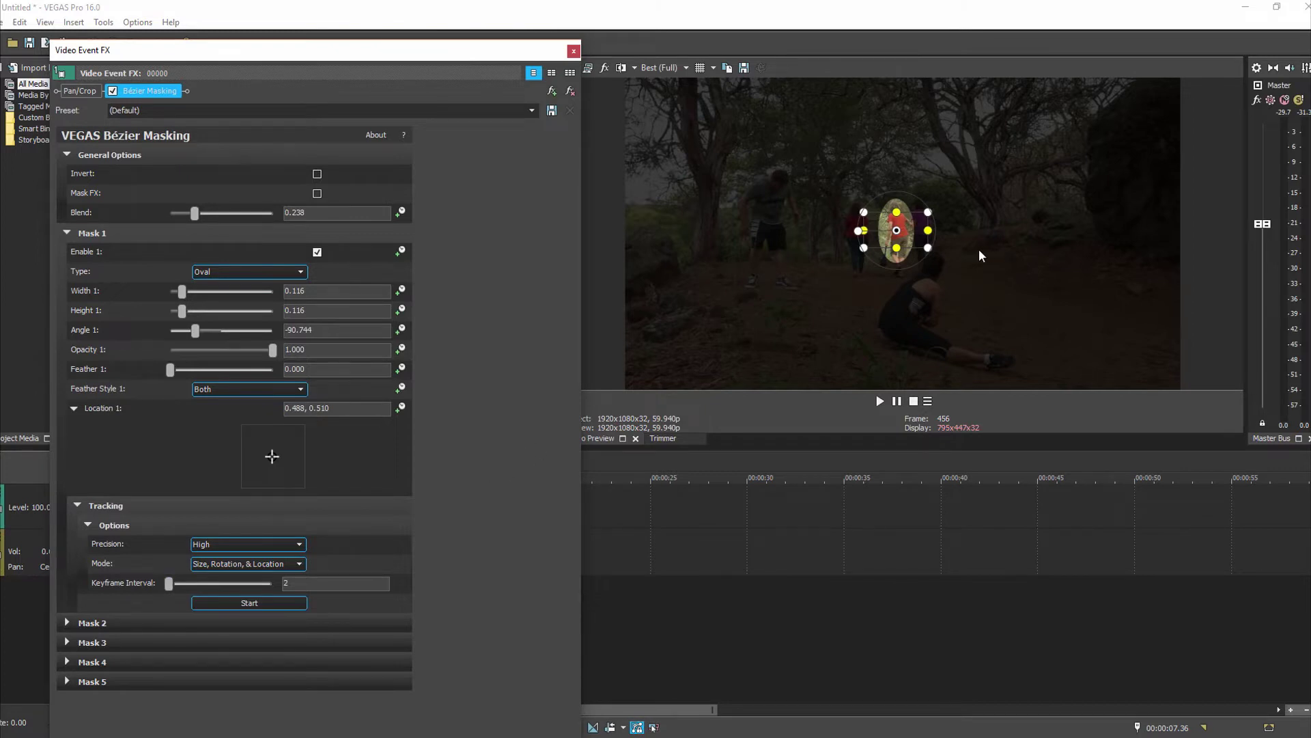
drag(901, 230, 631, 244)
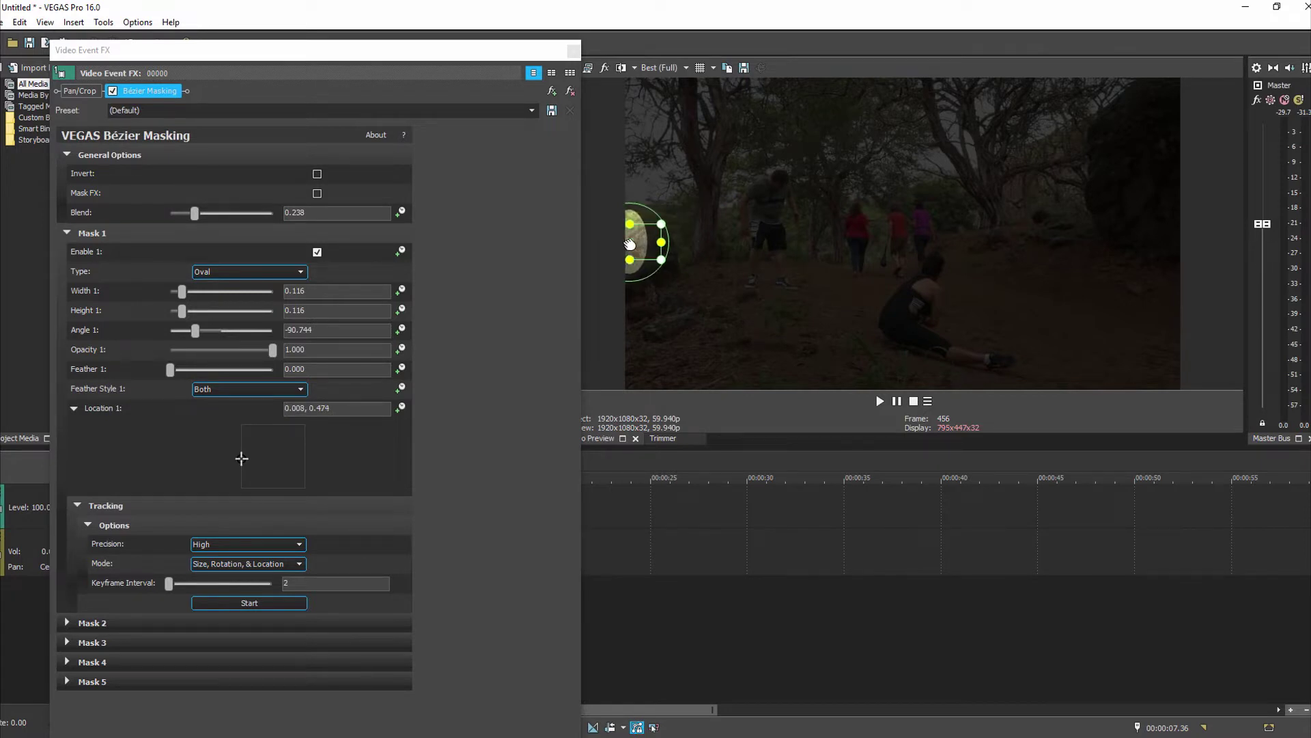
mouse_move(630, 244)
mouse_down()
mouse_move(1178, 242)
mouse_move(644, 239)
mouse_up()
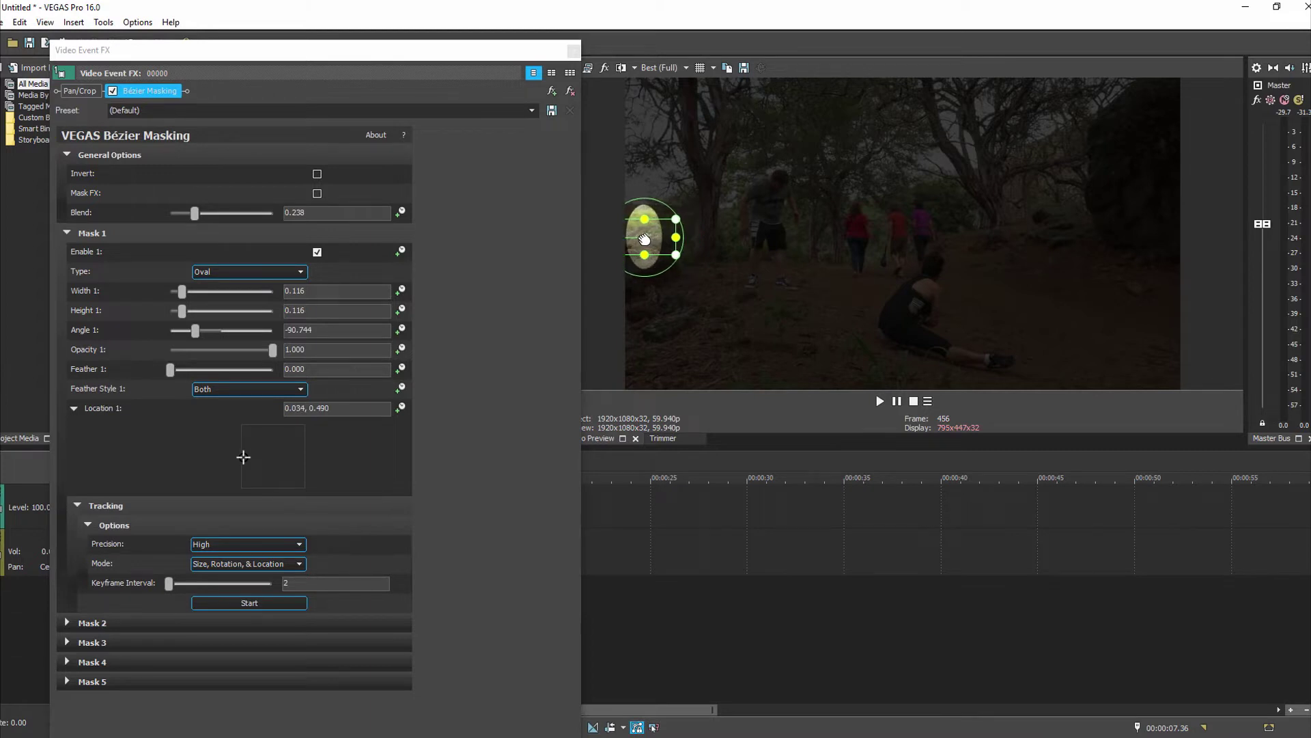
drag(644, 239, 888, 390)
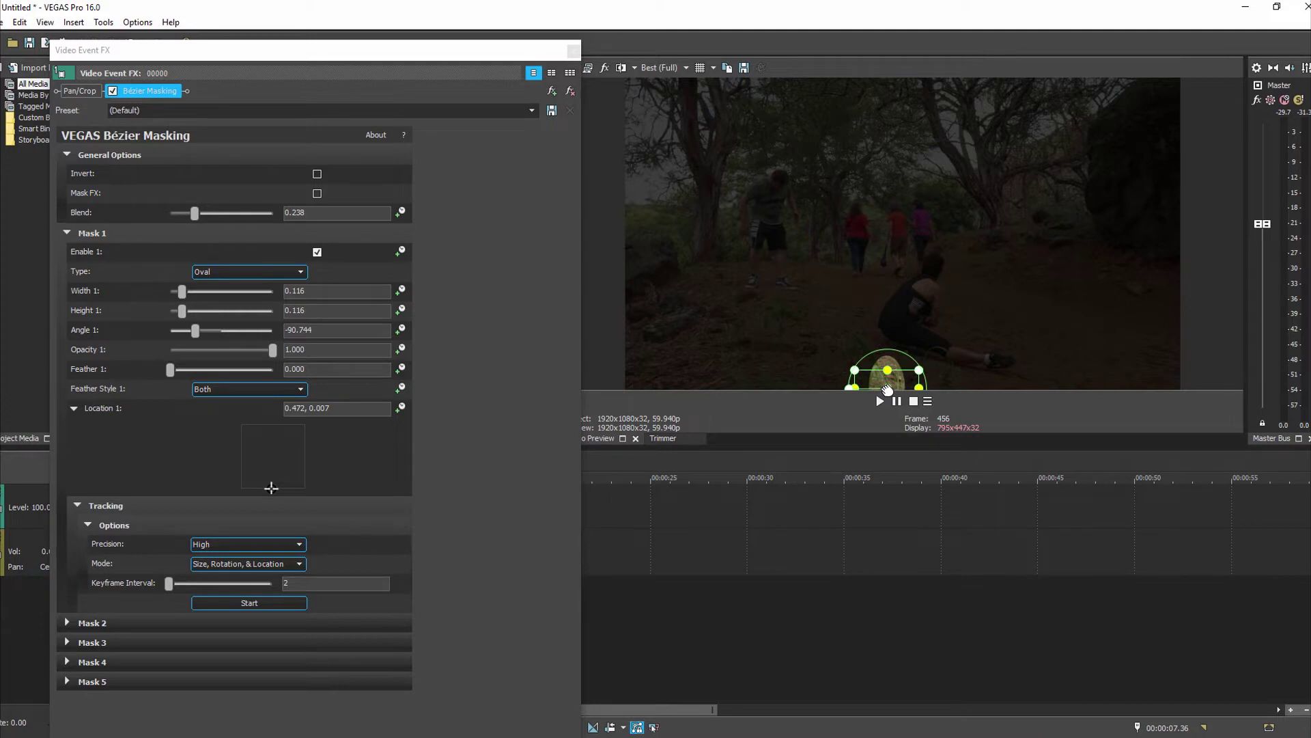
- Drag the oval mask from the bottom edge back over the hiker at 0.491, 0.517
drag(887, 389, 899, 218)
drag(897, 218, 896, 228)
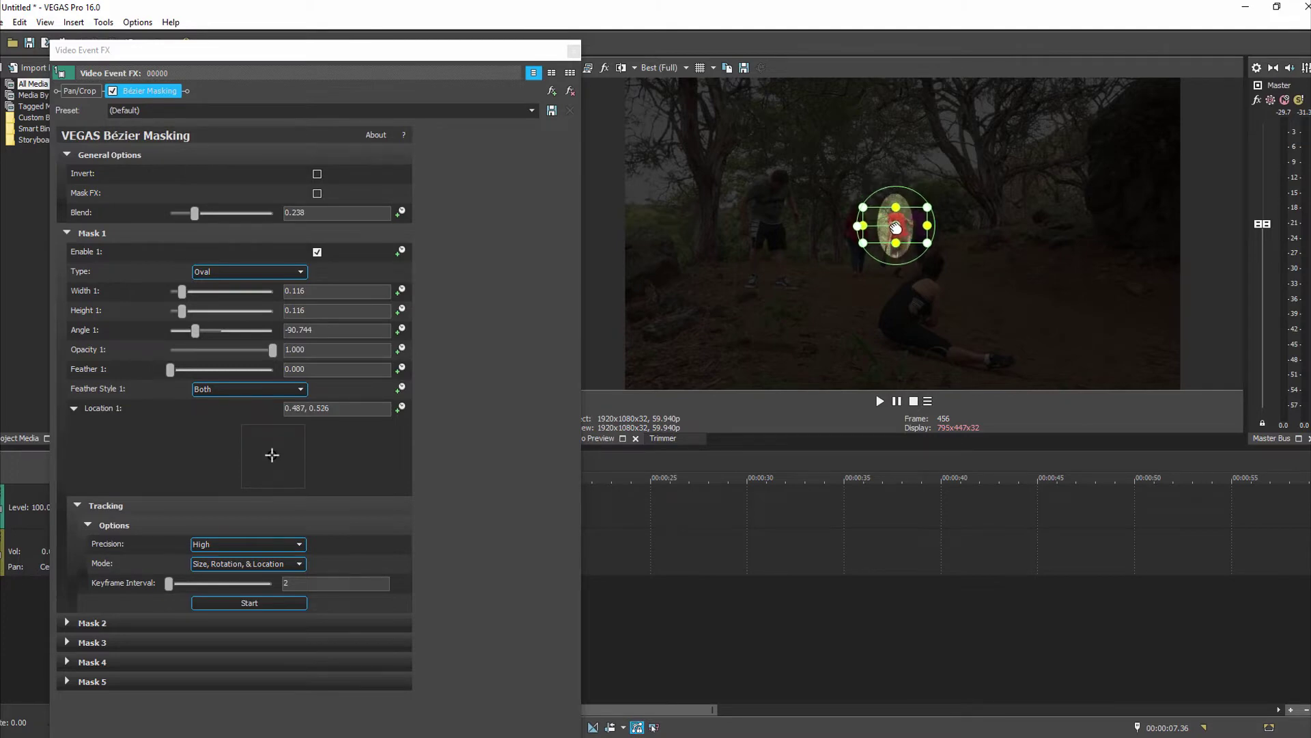
drag(895, 228, 899, 229)
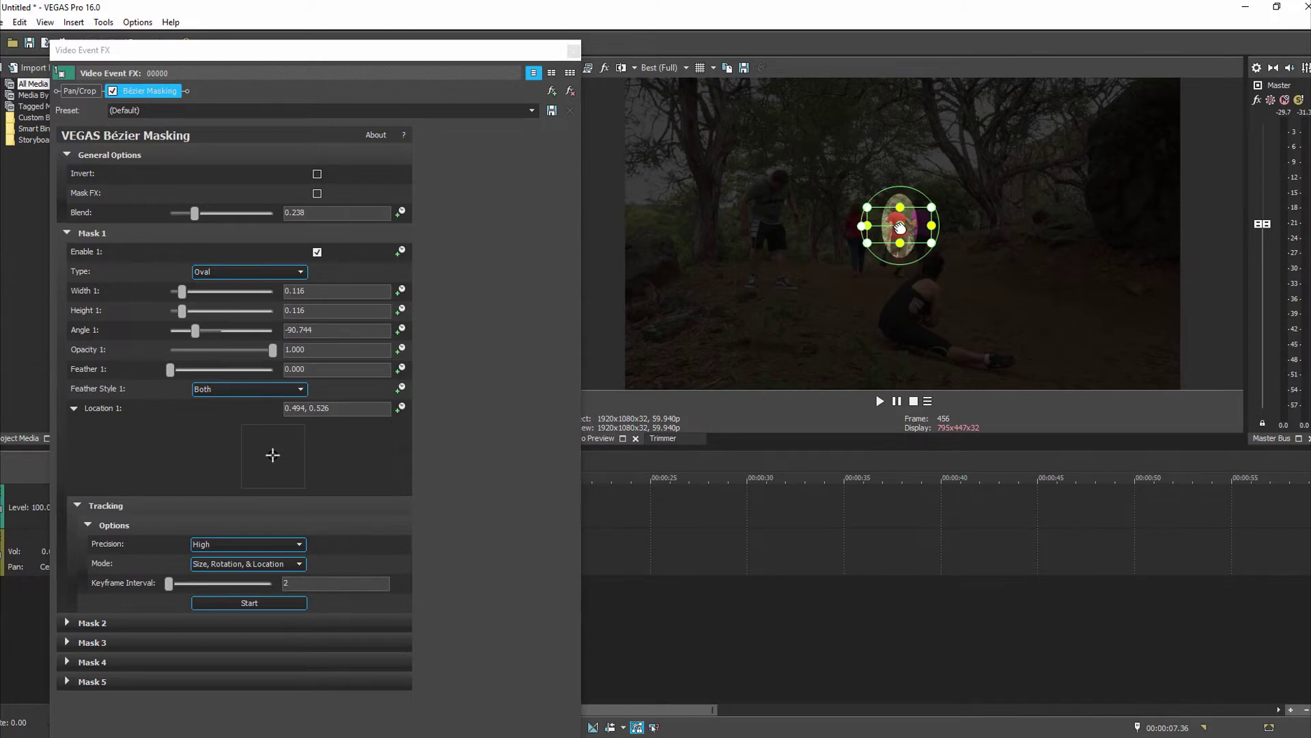
drag(900, 228, 898, 188)
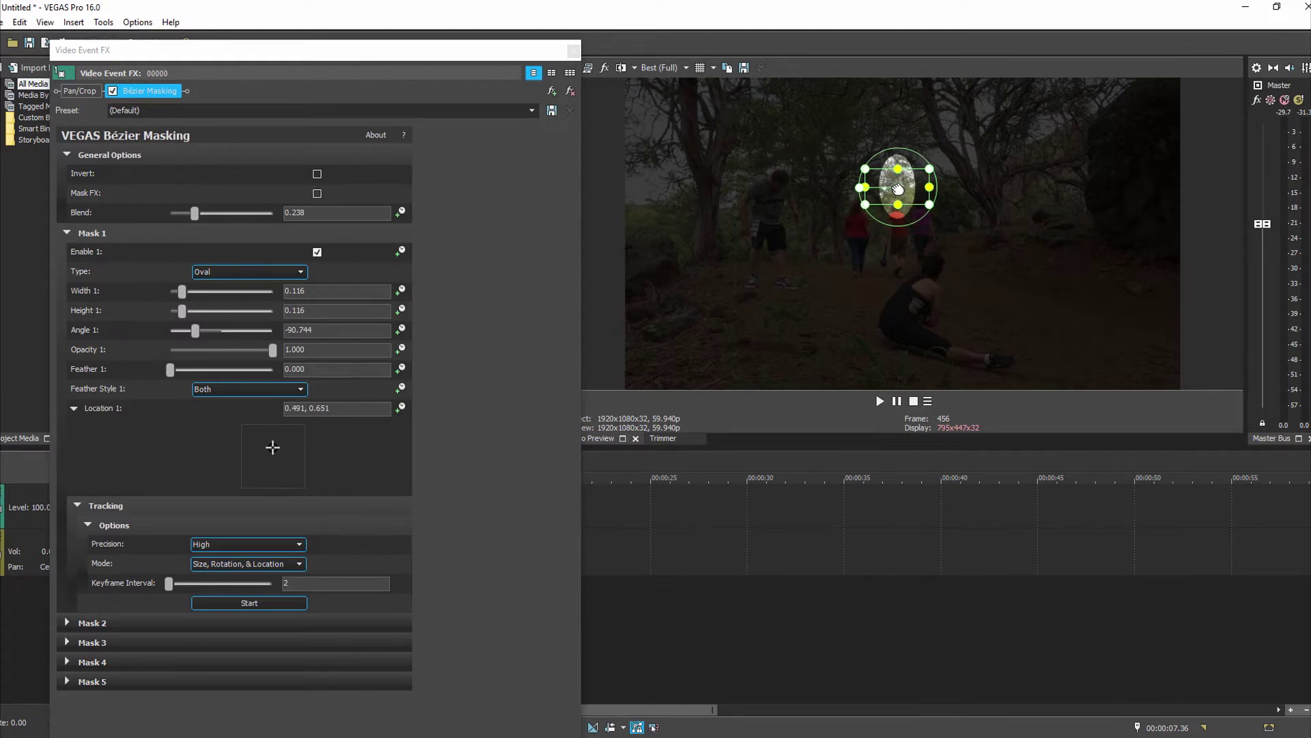
drag(897, 188, 898, 230)
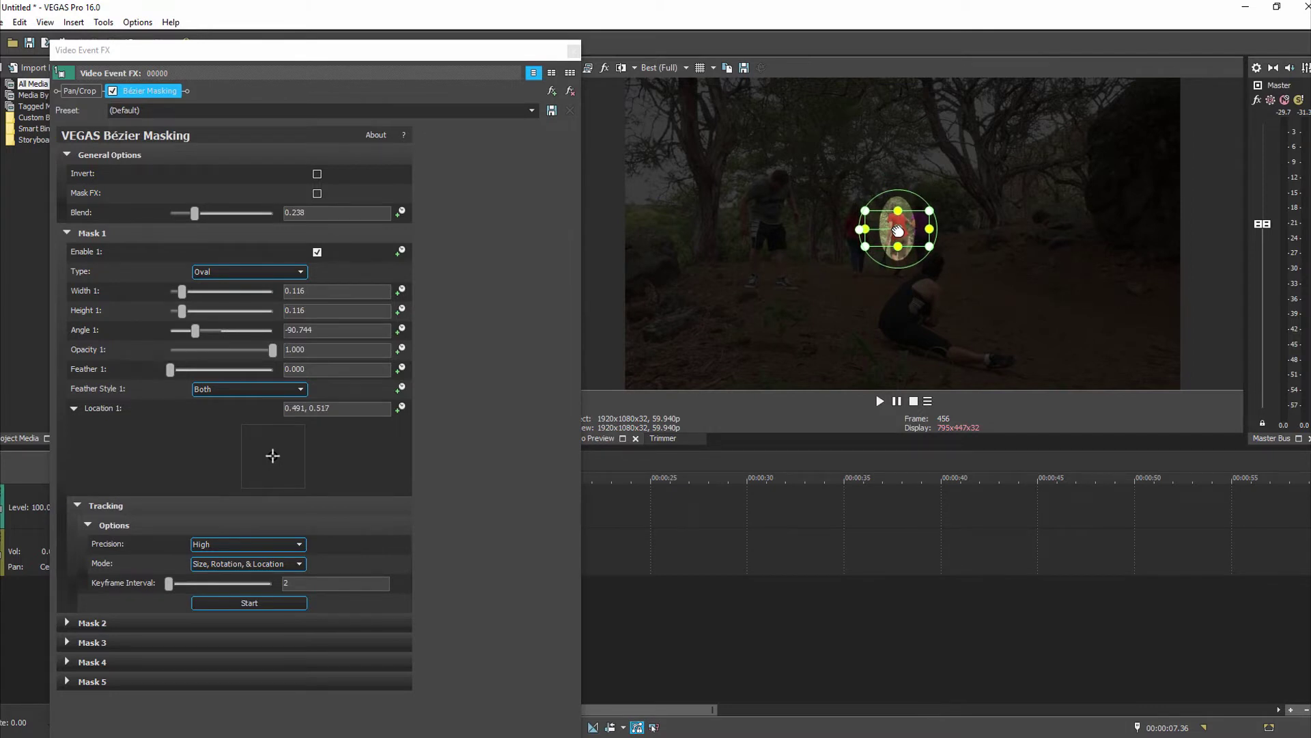
- Nudge the oval mask slightly down onto the hiker before tracking
drag(898, 231, 896, 232)
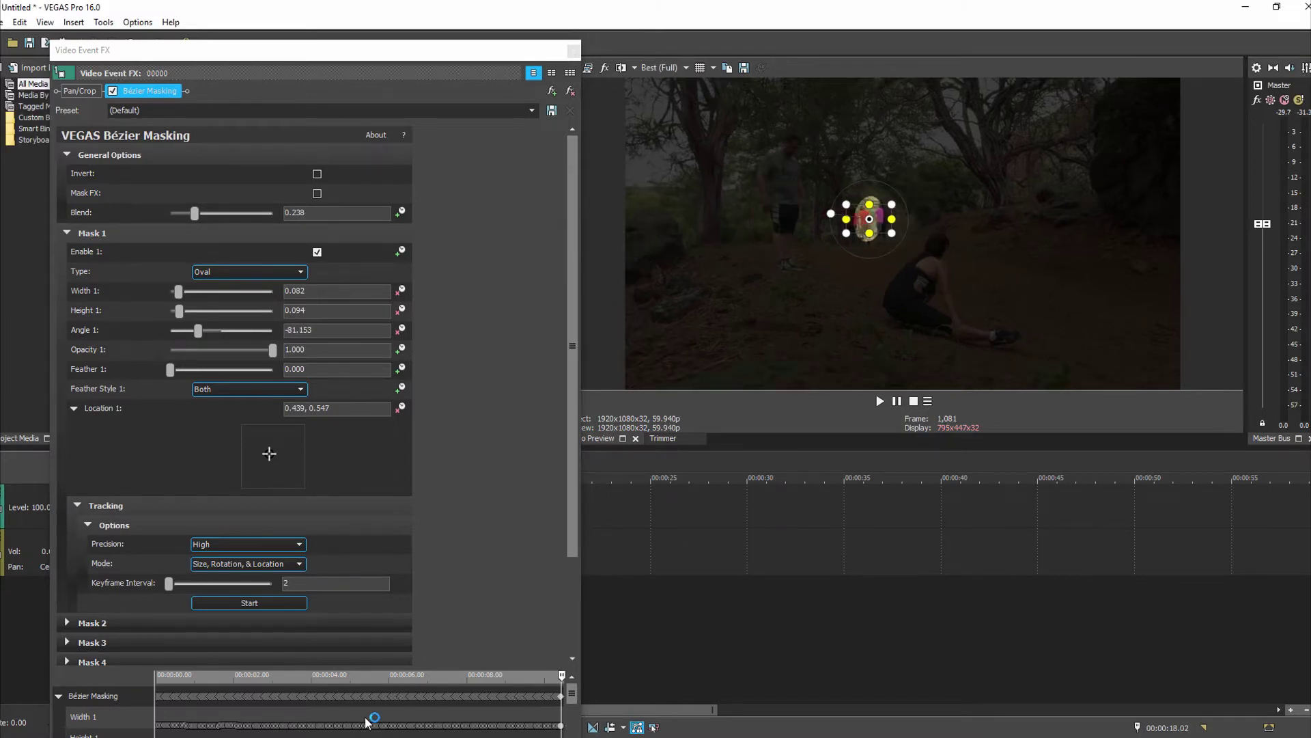
- Scrub back through the tracked keyframes and raise the mask Blend to 1.000
click(554, 678)
mouse_move(554, 678)
mouse_down()
mouse_move(124, 671)
mouse_move(564, 697)
mouse_move(161, 691)
mouse_up()
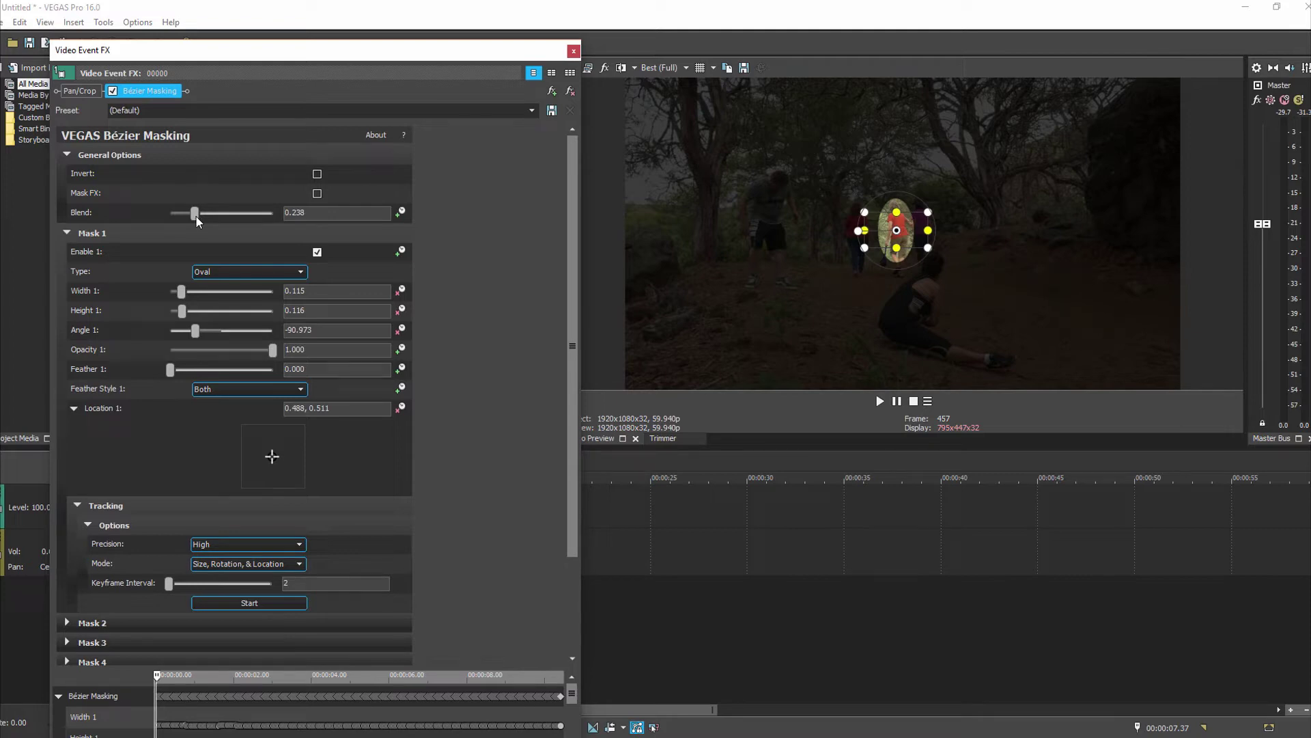
drag(196, 217, 295, 215)
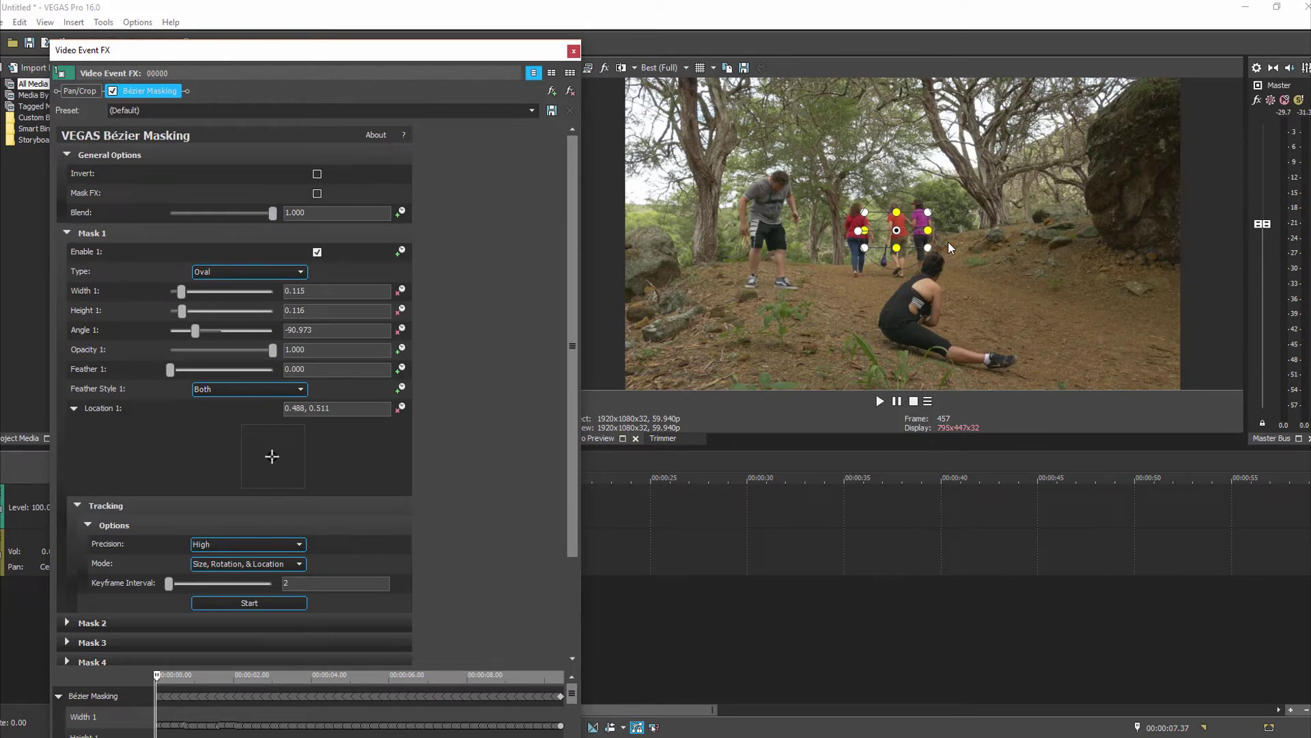
- Close Video Event FX, select the masked event, and run Tools > Scripting > Add Text To Motion Track
click(574, 51)
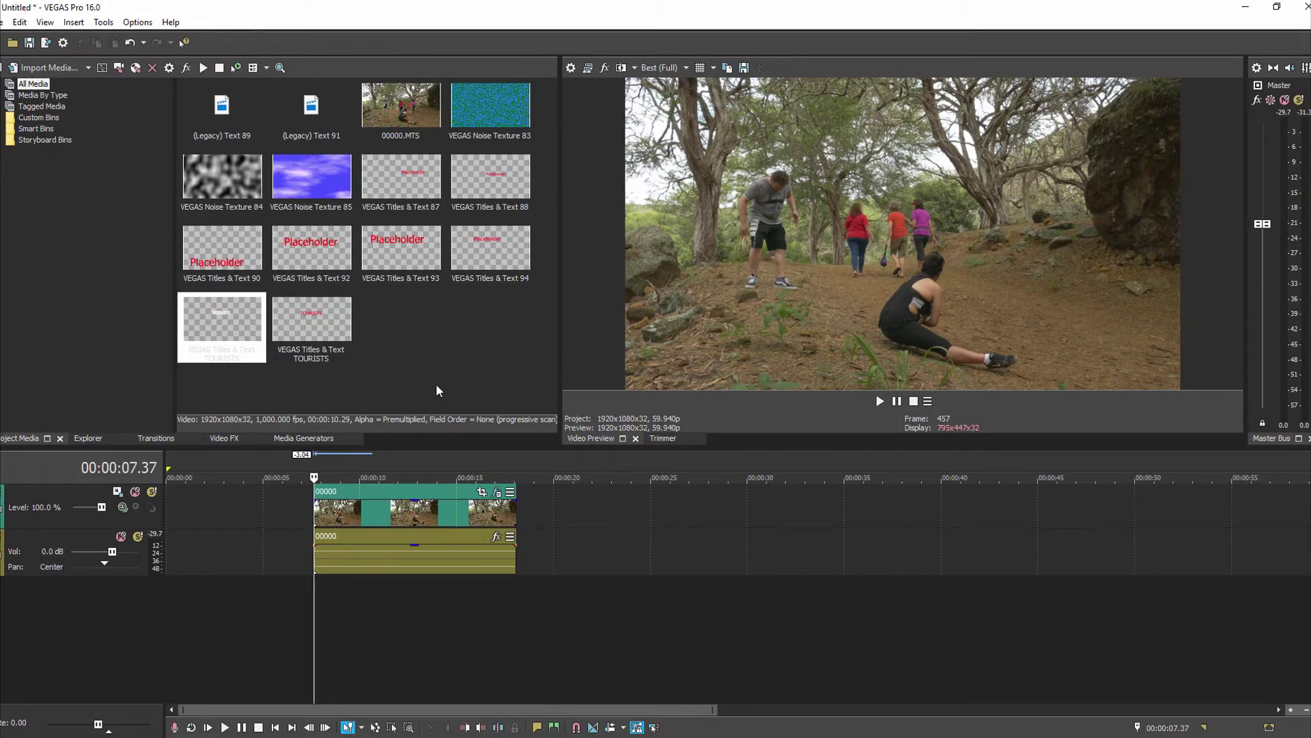
click(104, 23)
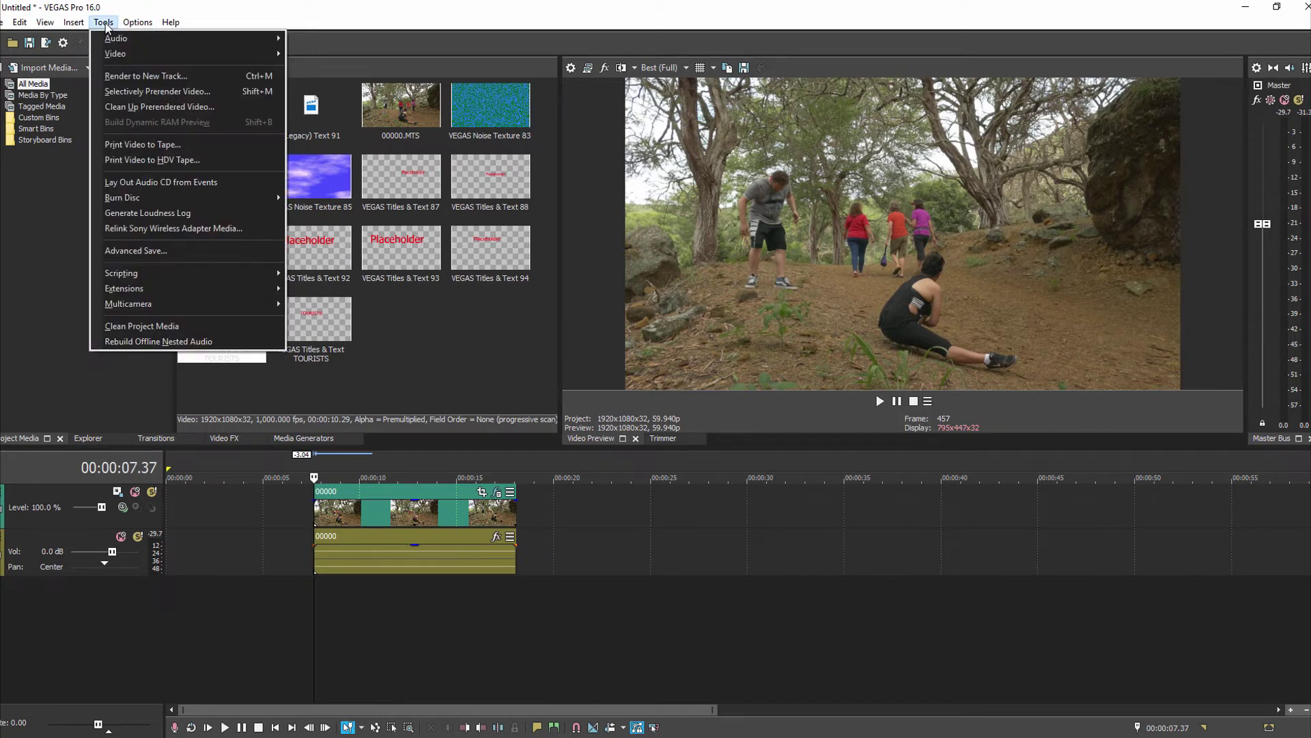
mouse_move(154, 273)
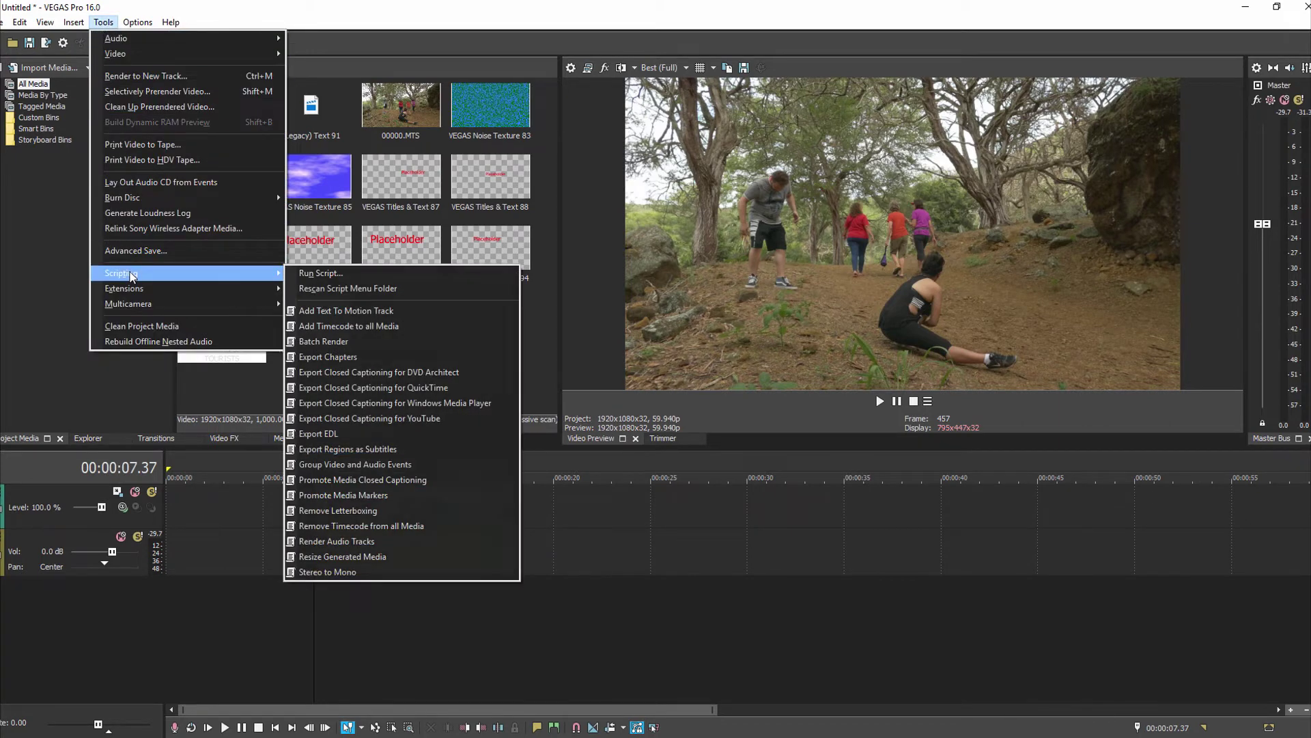
click(343, 313)
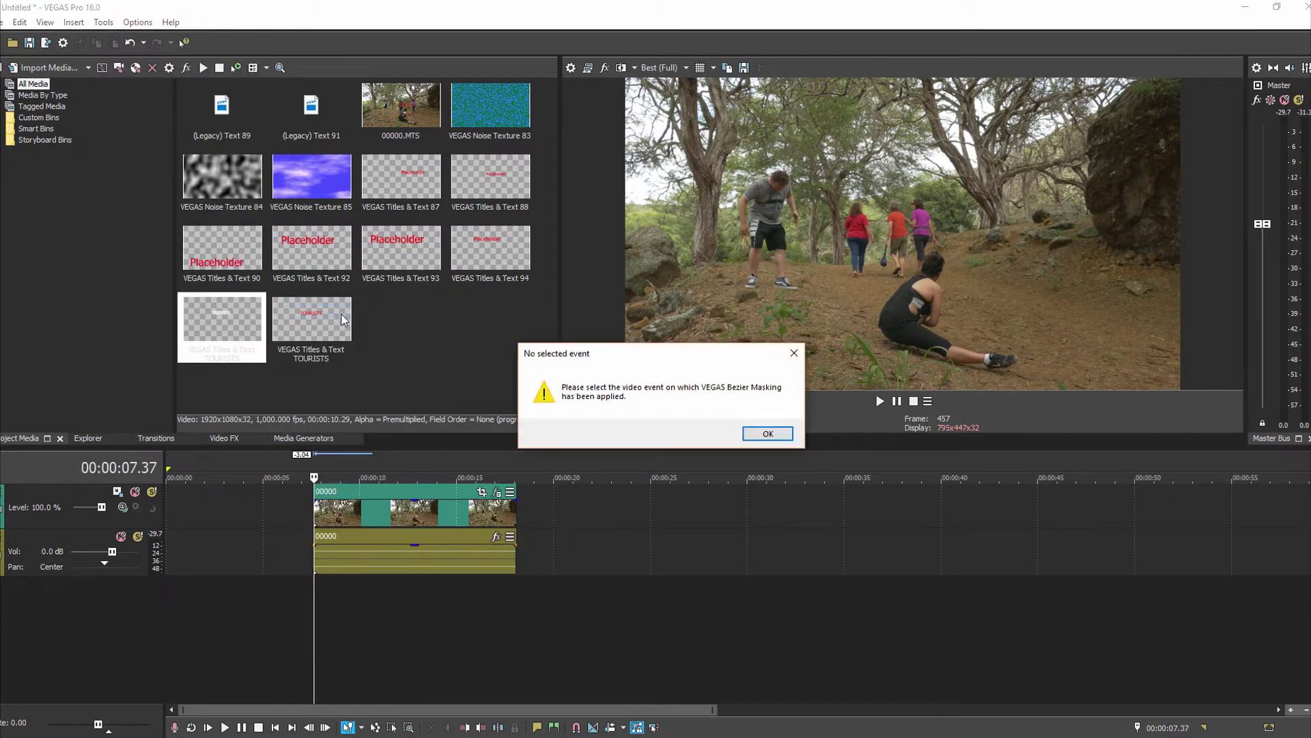
click(767, 434)
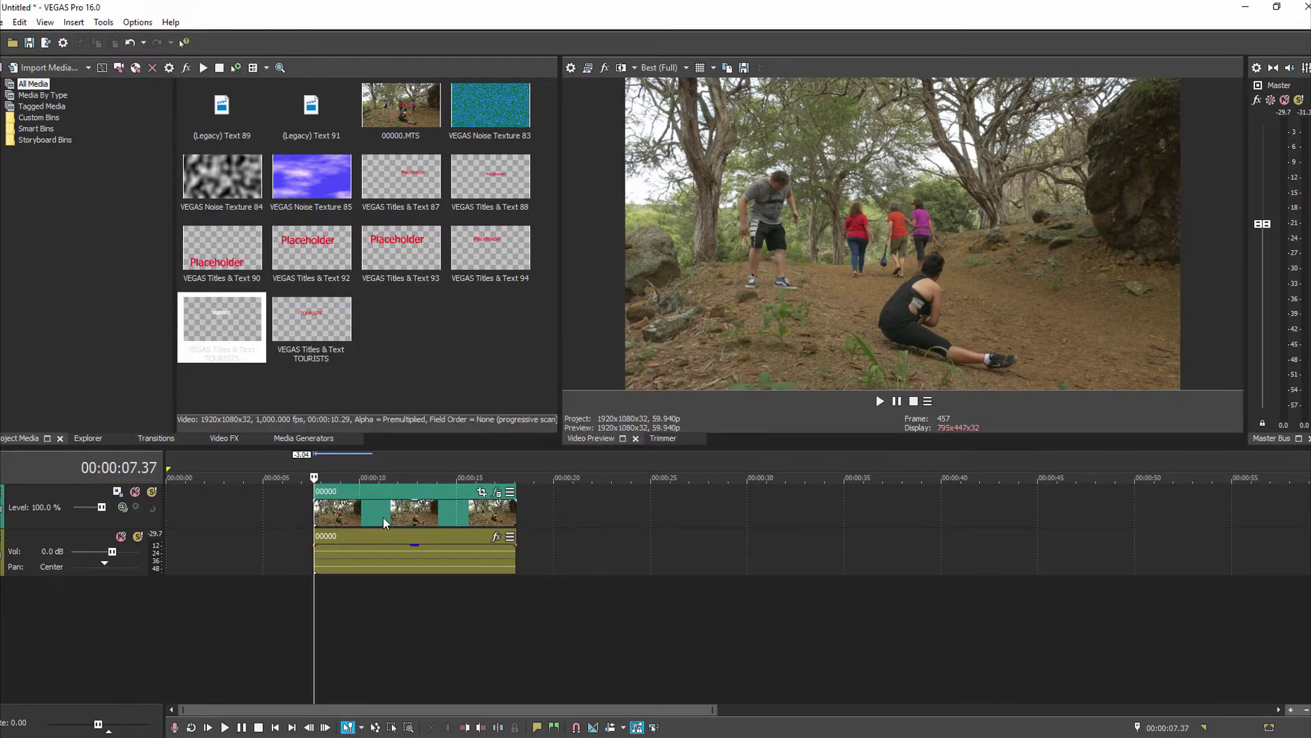
click(417, 512)
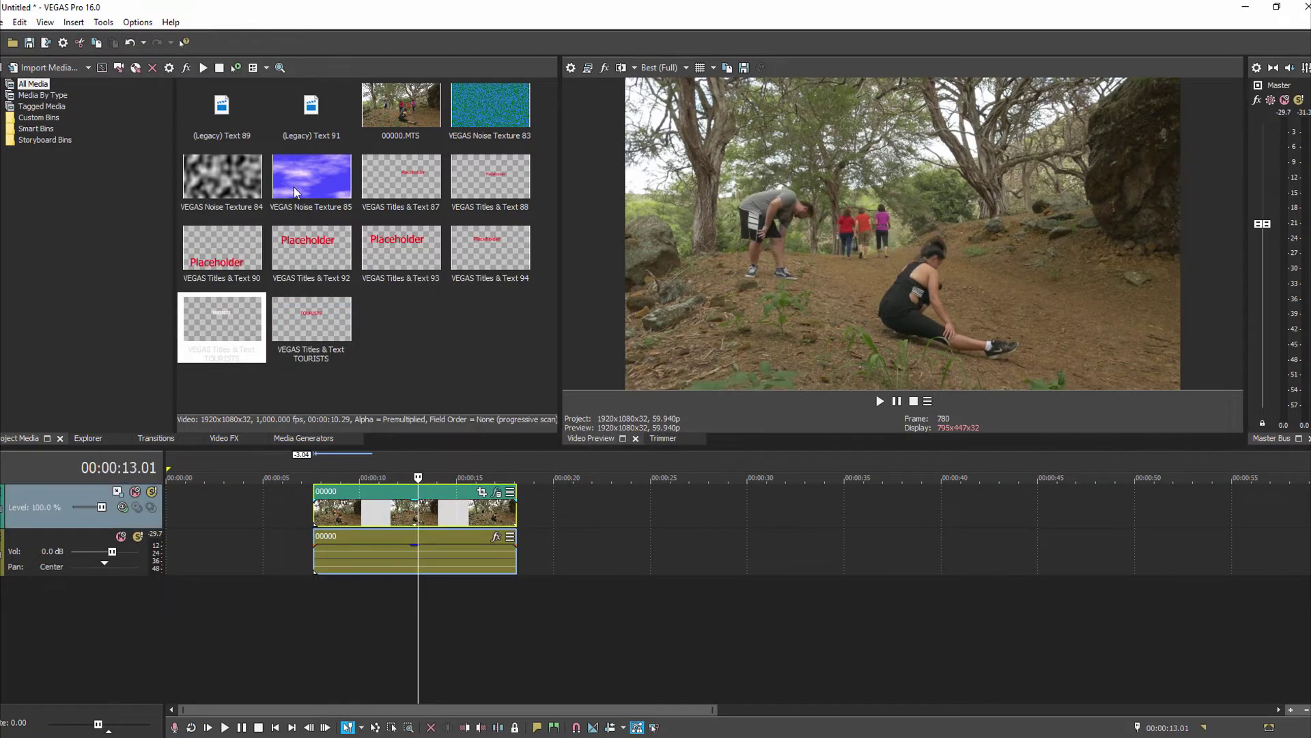
click(103, 22)
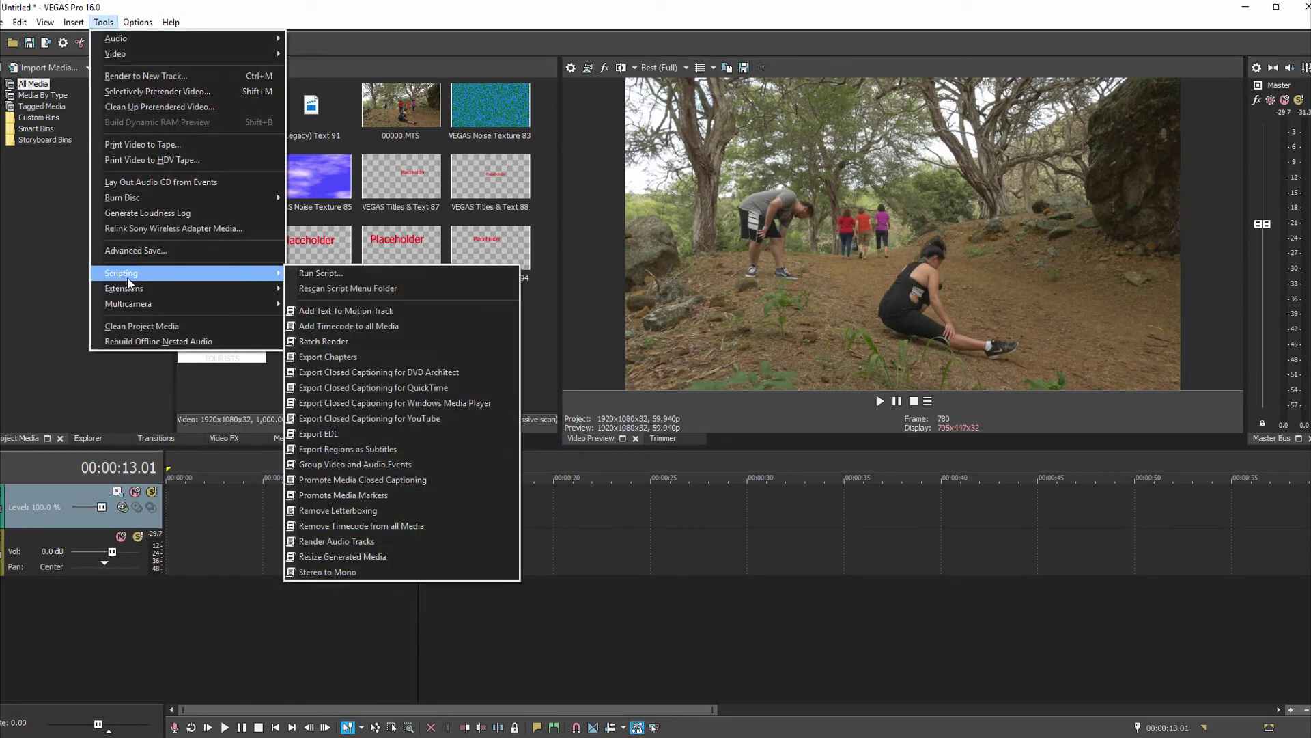
click(343, 314)
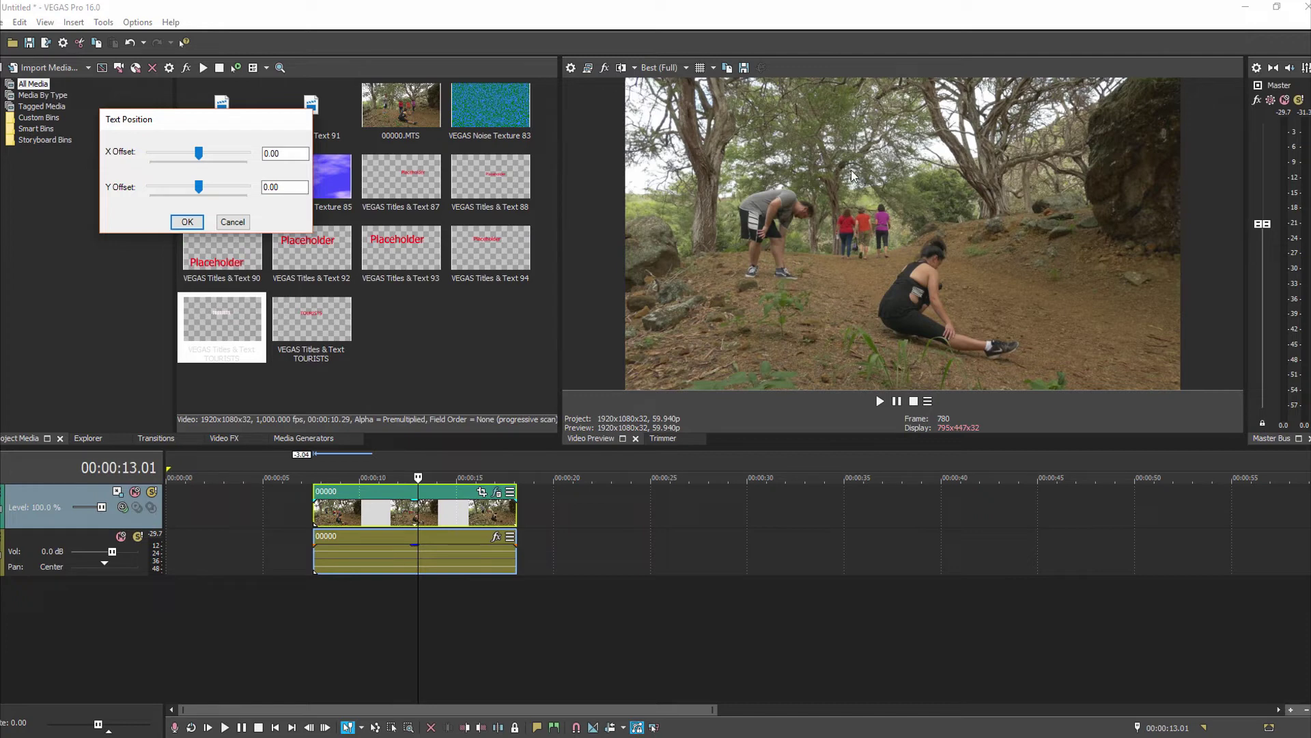
- Set the script's Y Offset to 0.15 and create the Placeholder title on a new track
drag(202, 188, 205, 190)
drag(209, 183, 215, 182)
key(Tab)
key(End)
key(BackSpace)
key(BackSpace)
text(5)
click(187, 223)
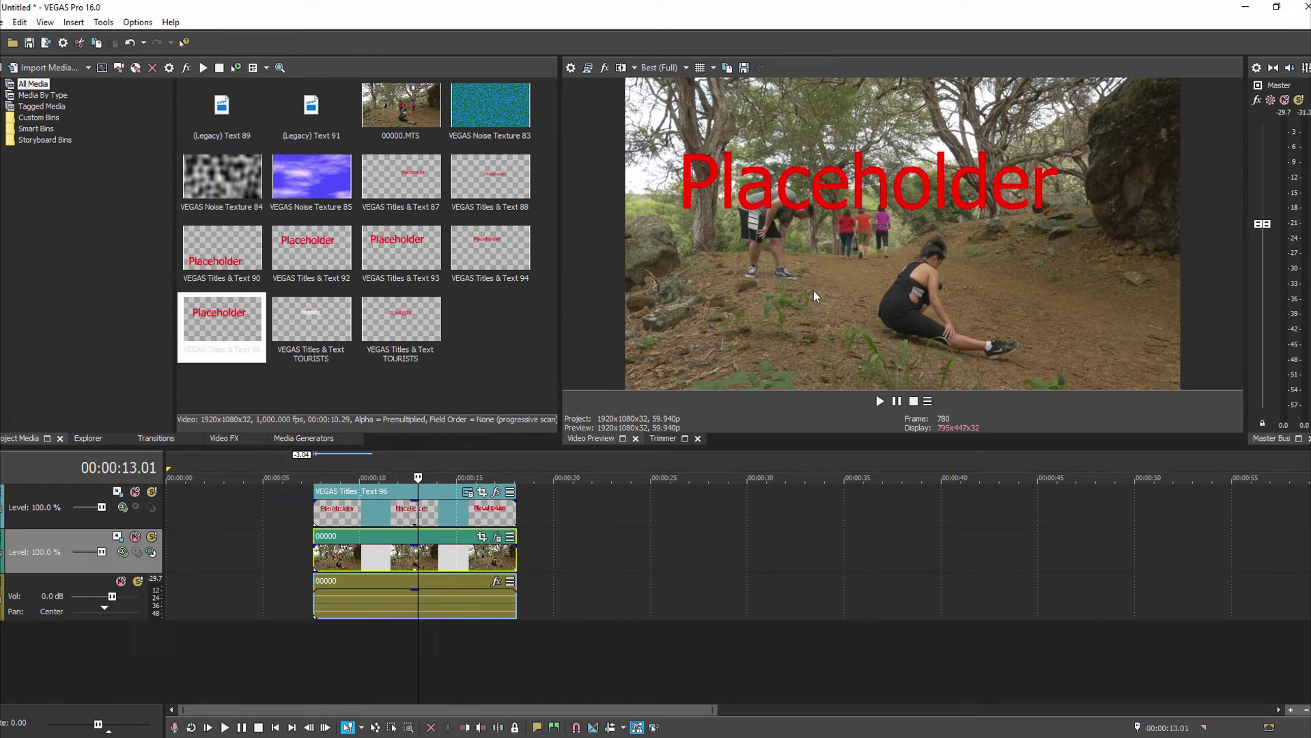
- Shrink the Placeholder title to scale 0.571, previewing it around 00:00:07.55
click(320, 637)
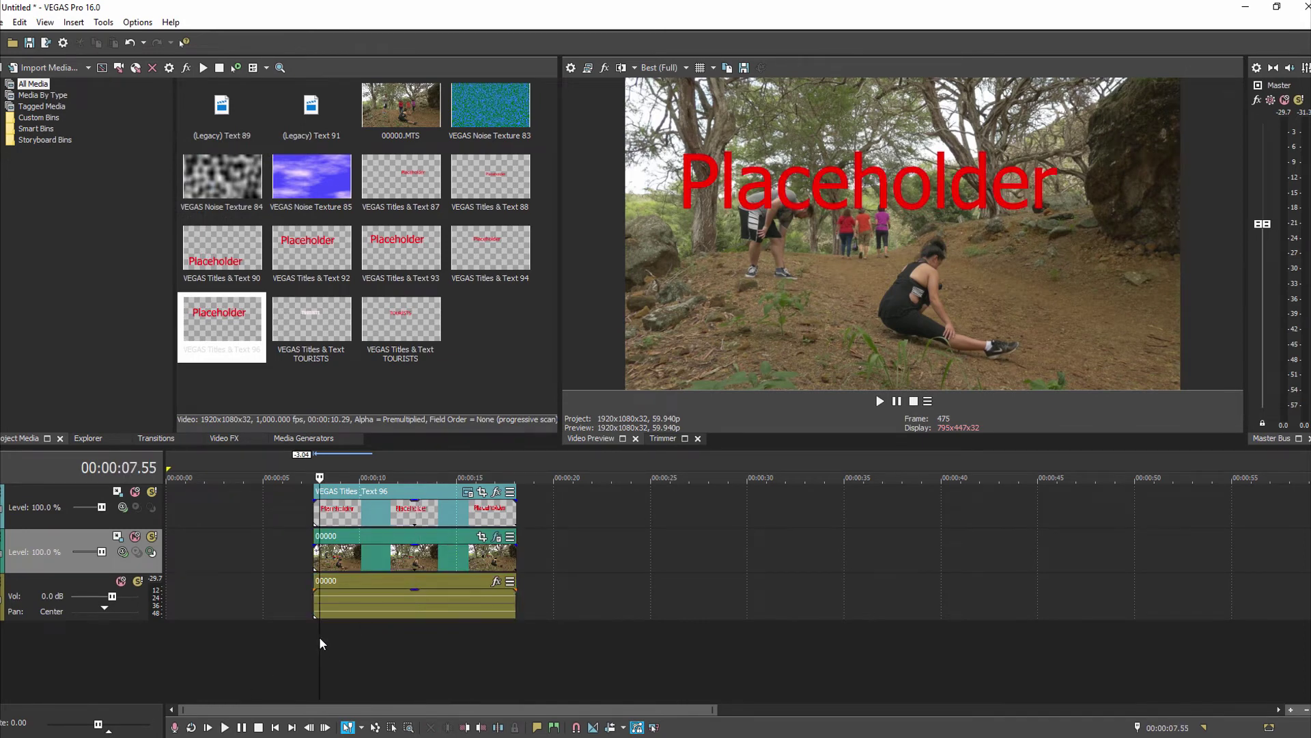
click(468, 492)
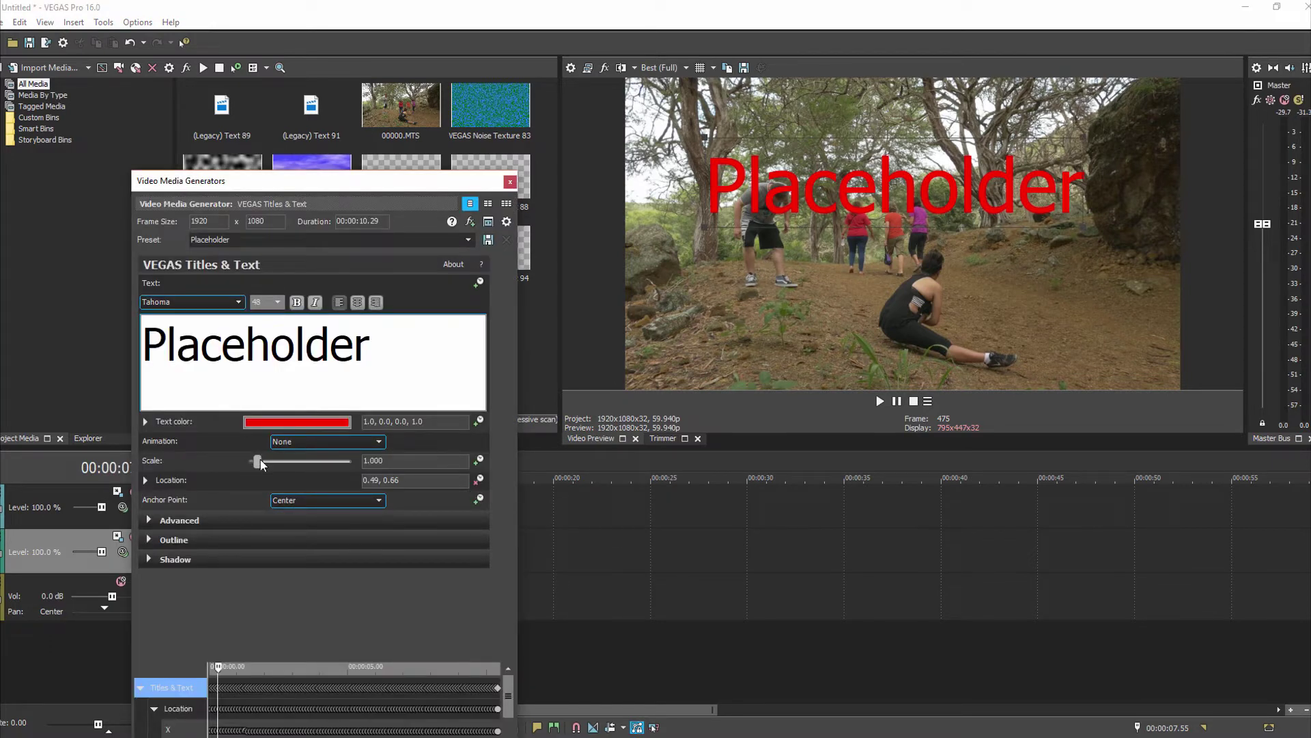
drag(262, 459, 255, 462)
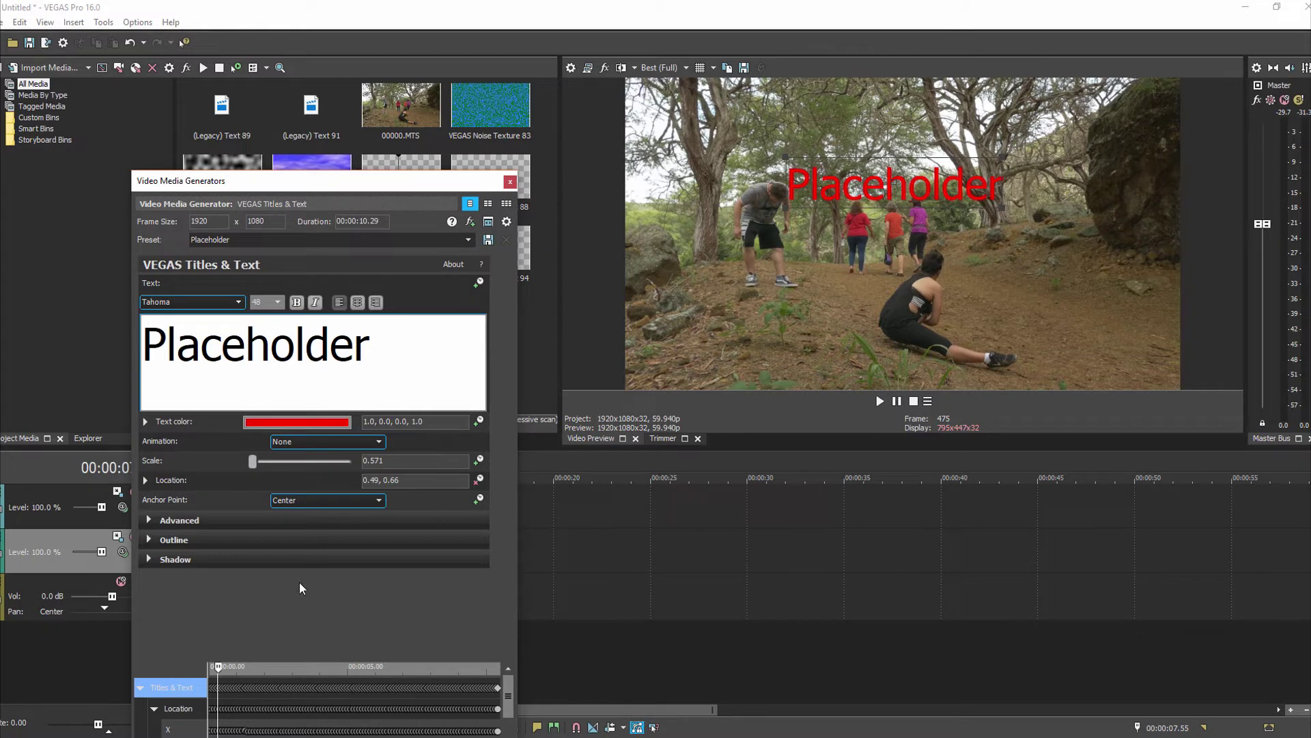
drag(384, 178, 842, 359)
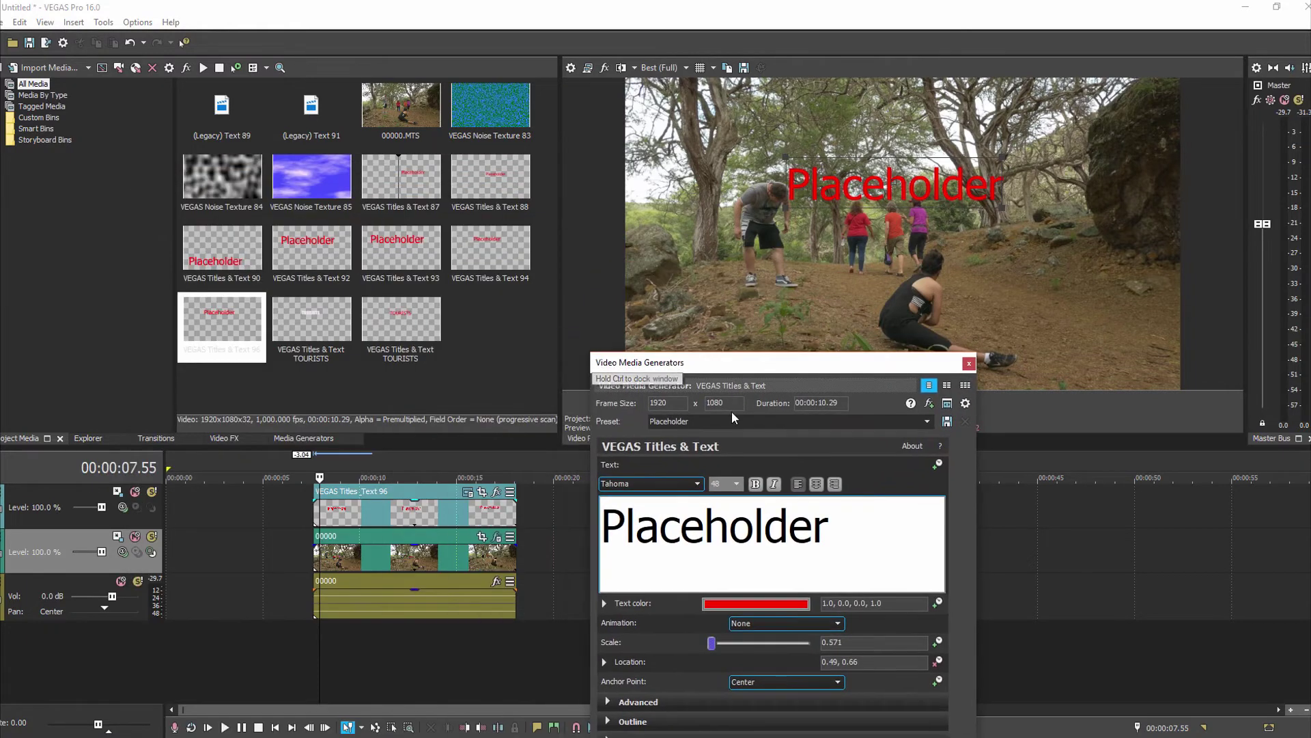
click(313, 633)
drag(794, 370, 329, 162)
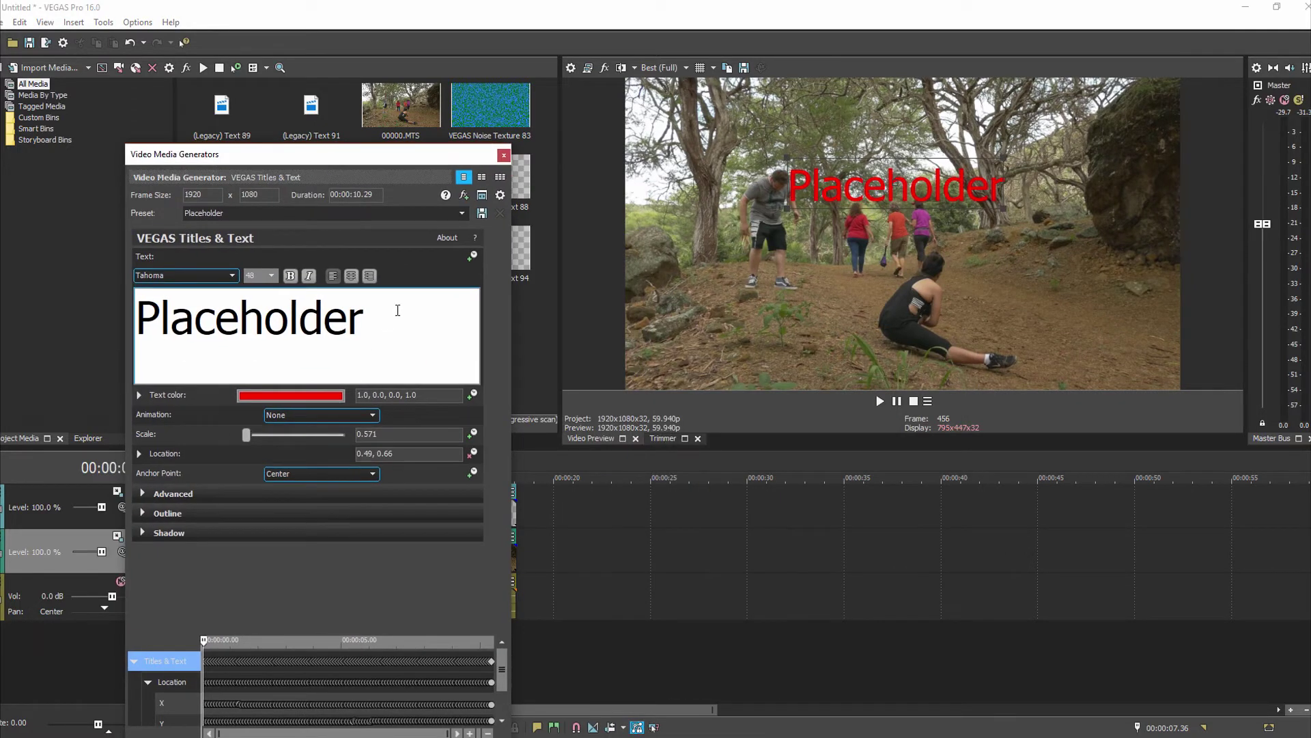
- Set the title font to Impact and replace Placeholder with the text NOMADS
double_click(357, 307)
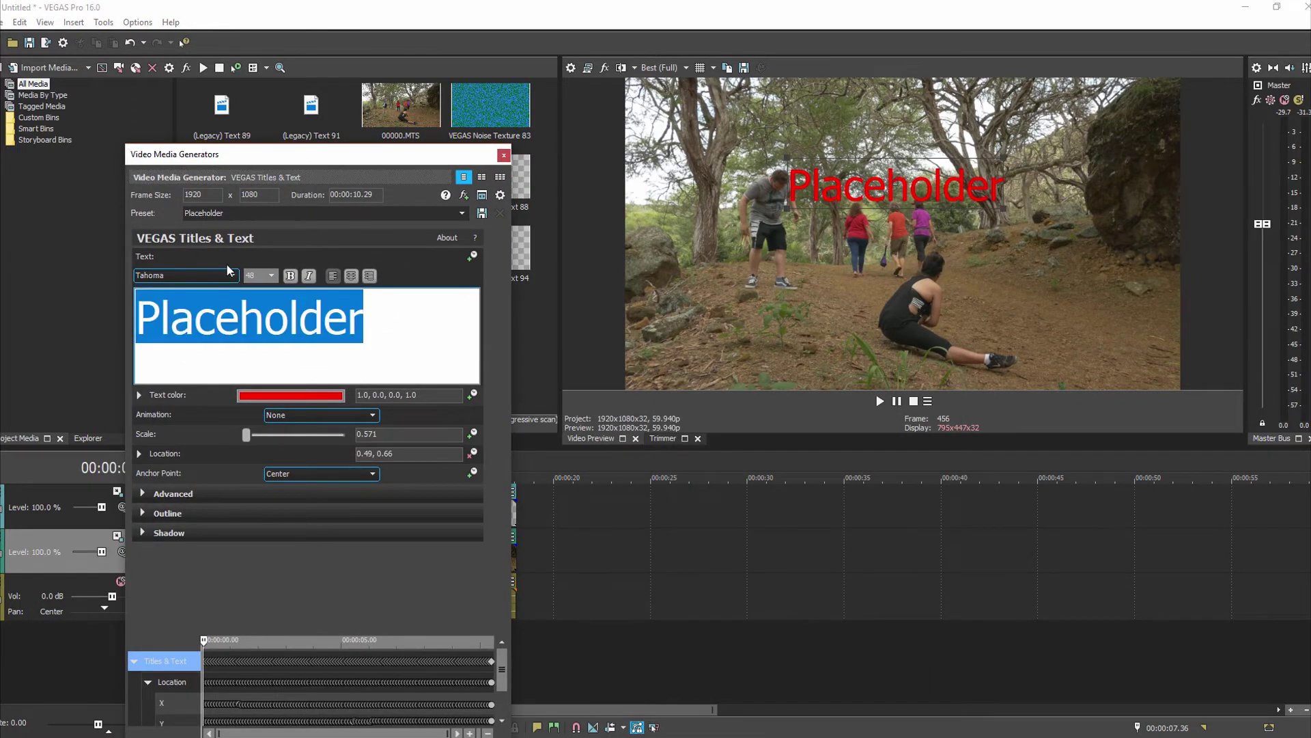
click(232, 275)
drag(238, 537, 227, 417)
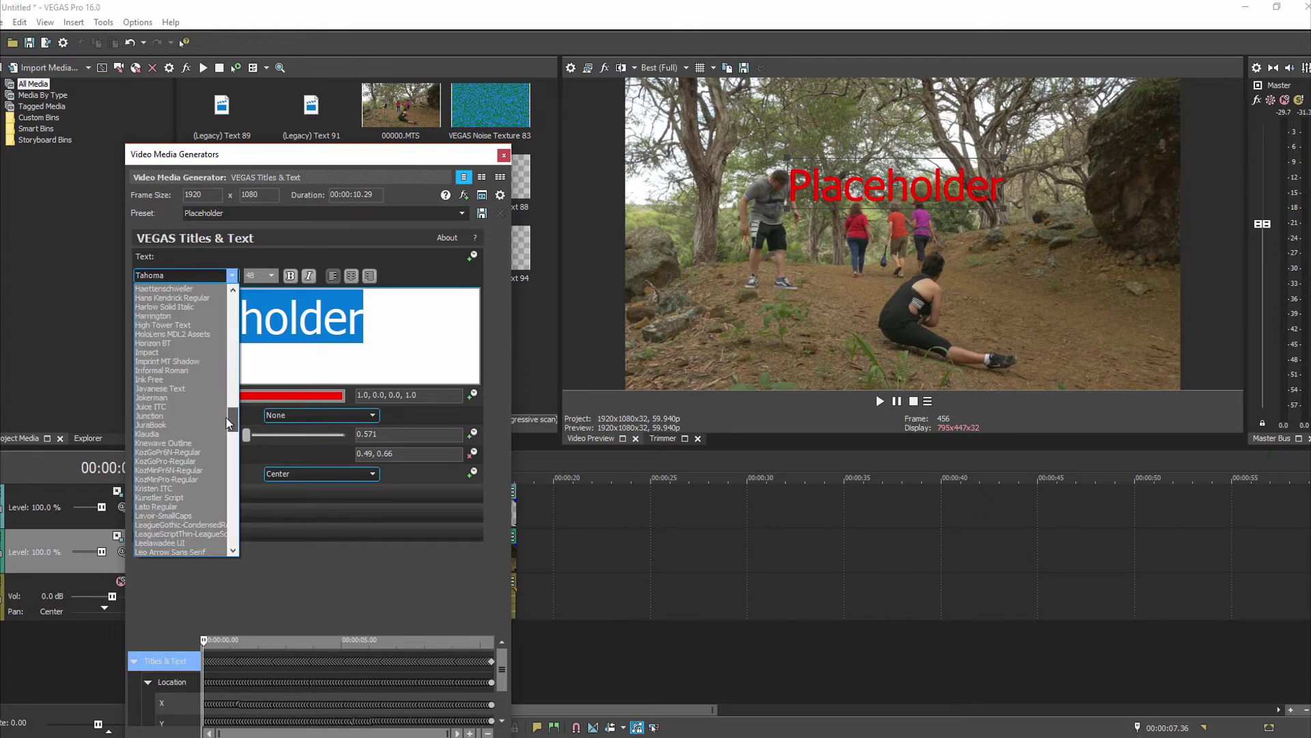
click(179, 352)
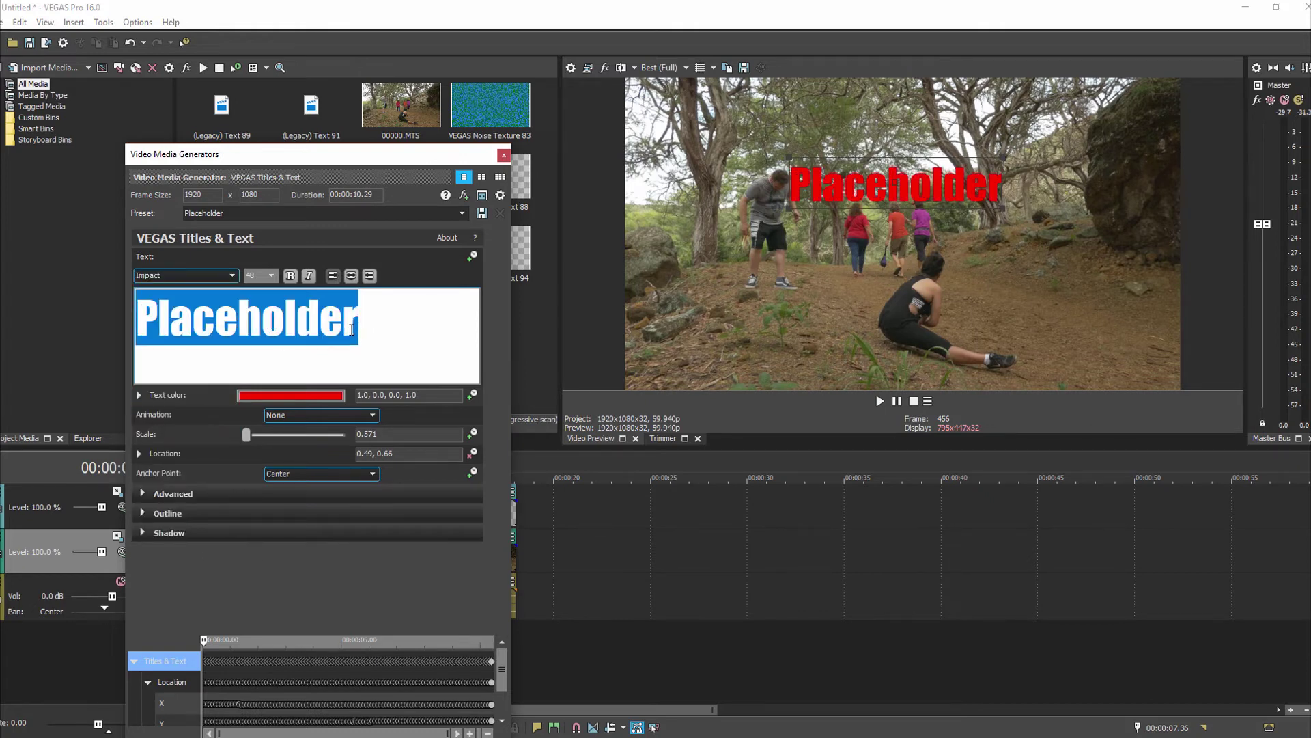
drag(351, 330, 58, 337)
double_click(173, 313)
text(NI)
key(BackSpace)
text(OMADS)
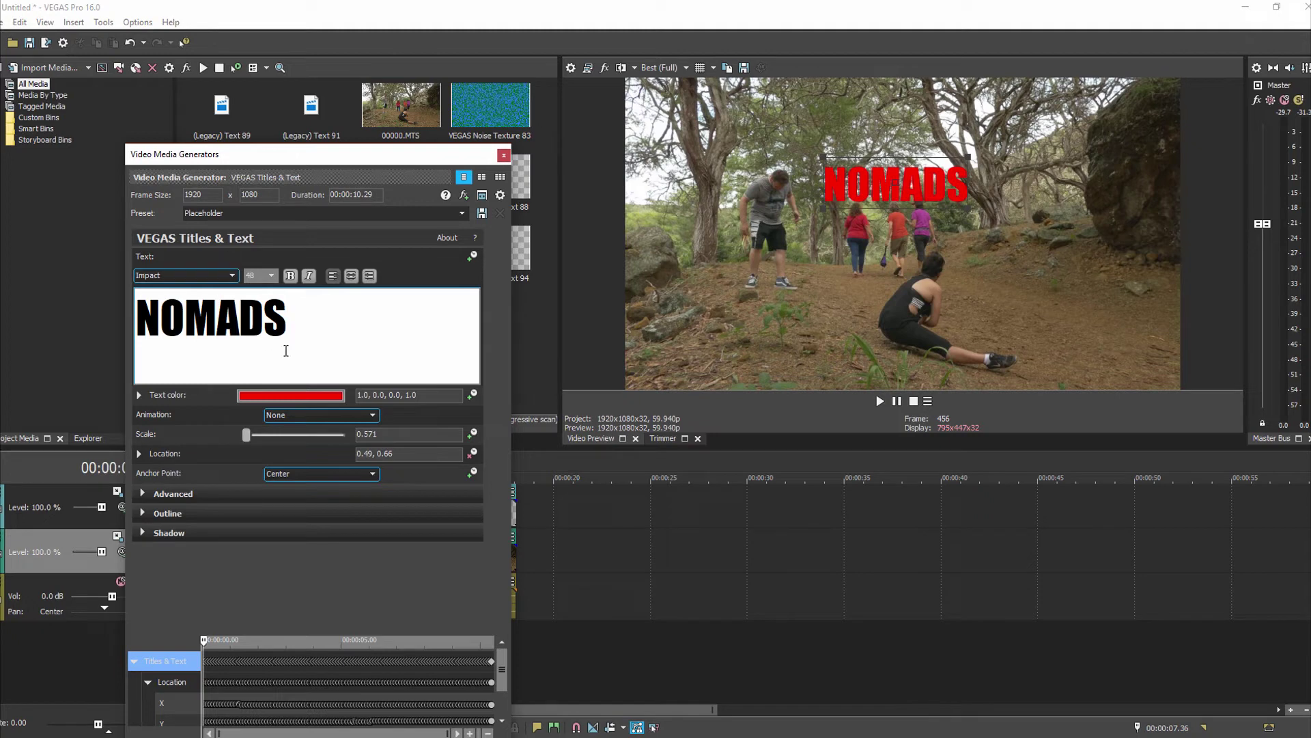
- Make NOMADS near-white with a drop shadow of near-zero horizontal offset, at scale 0.369
click(287, 396)
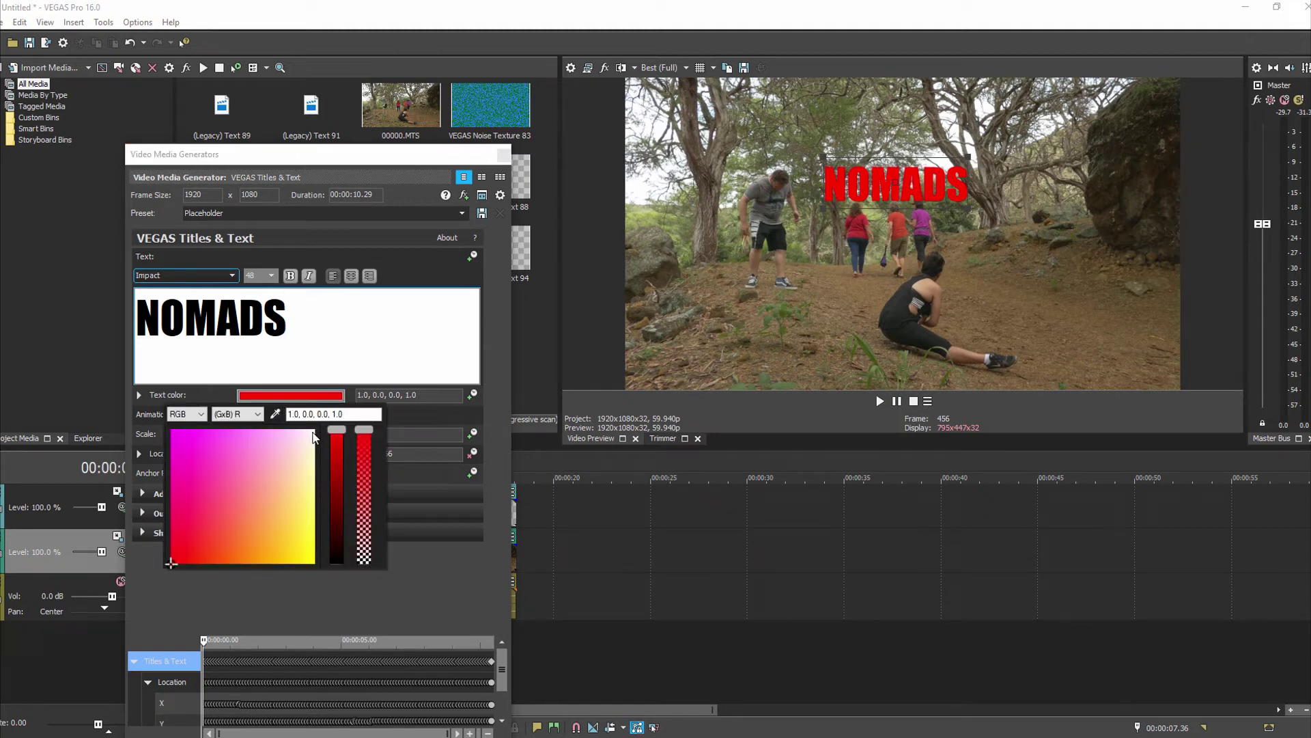
click(313, 433)
click(395, 585)
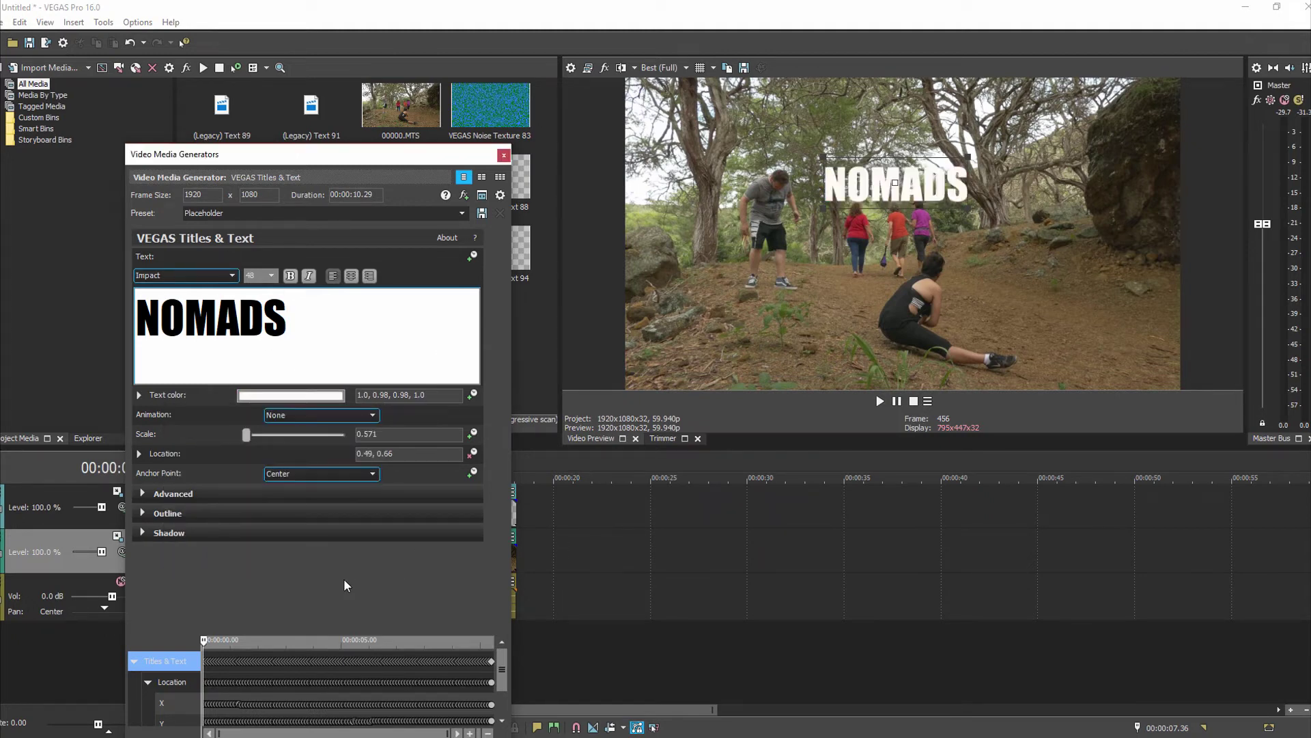
click(143, 533)
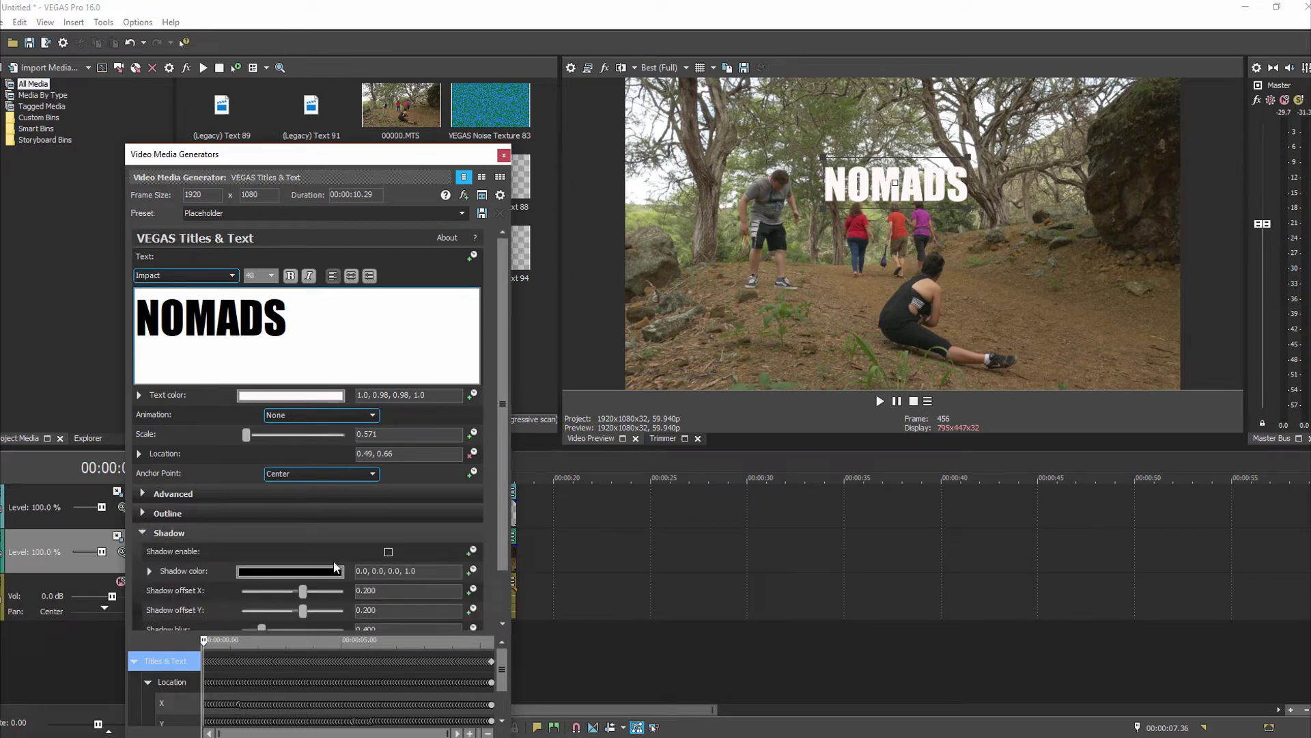
click(388, 552)
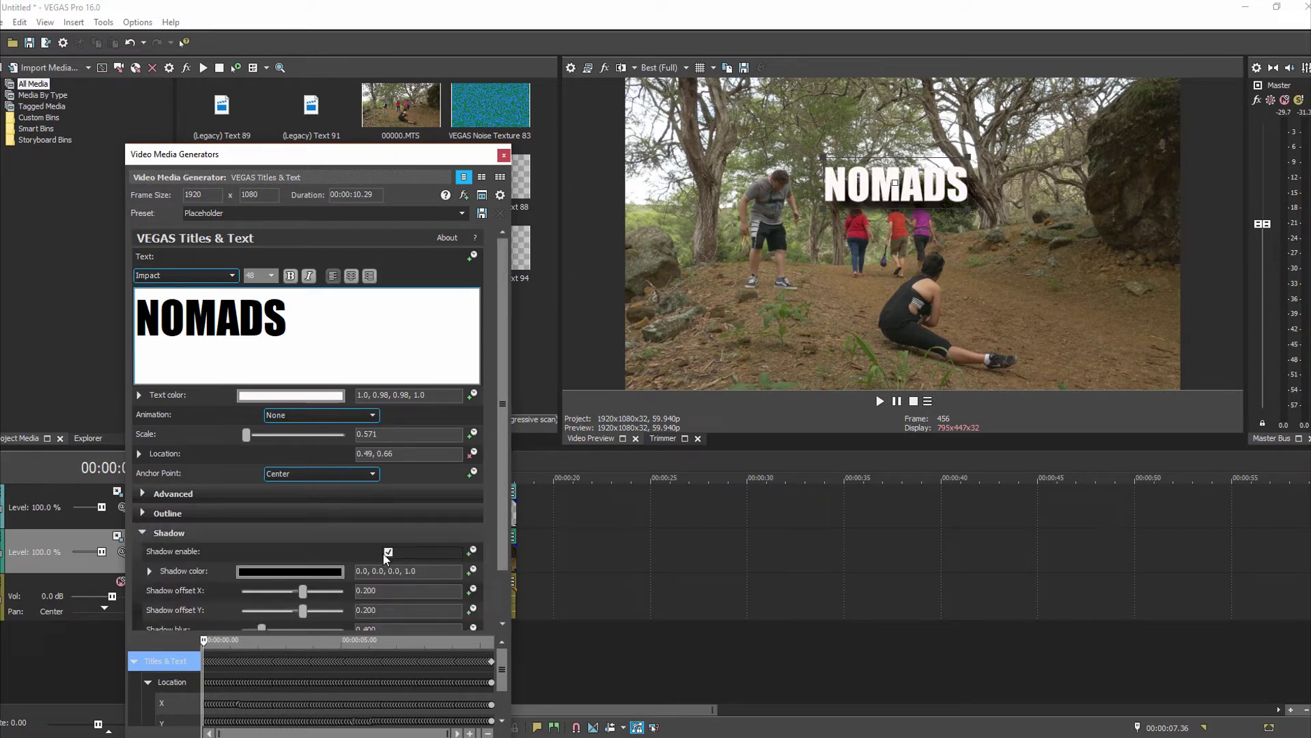
drag(300, 596, 295, 613)
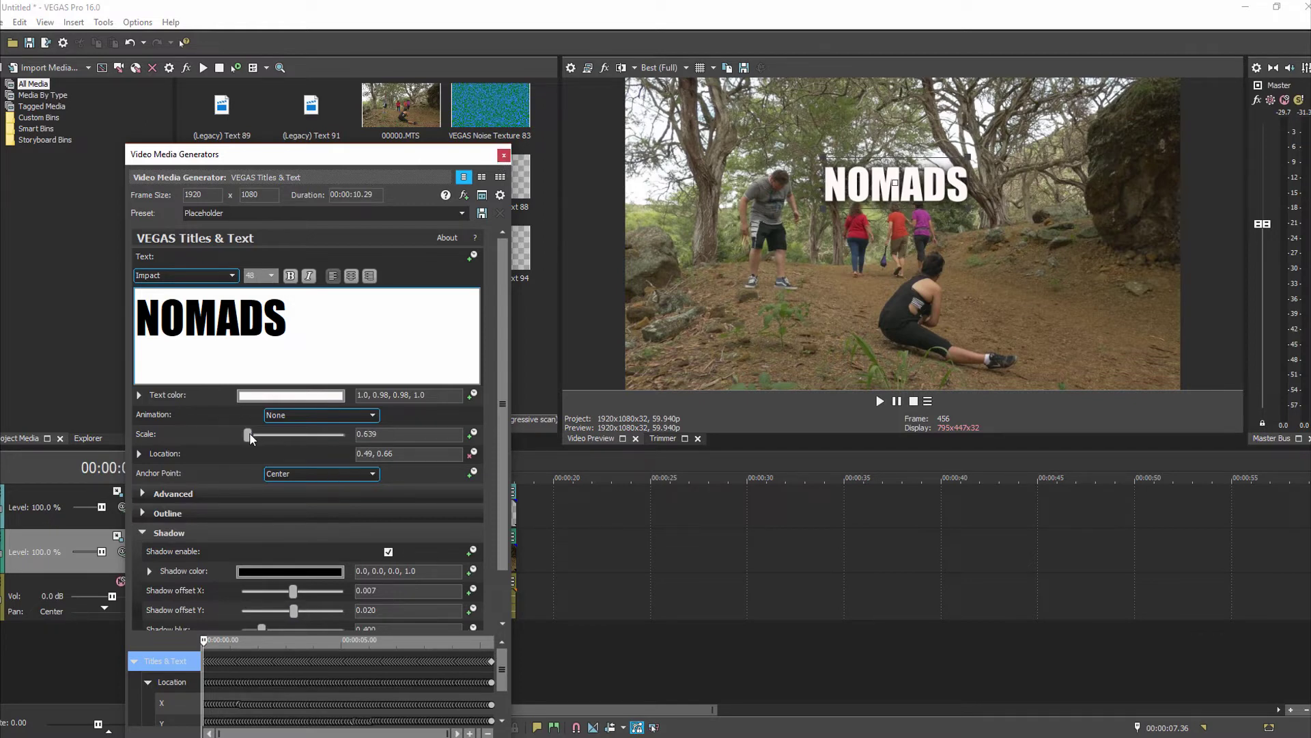
drag(251, 438, 249, 439)
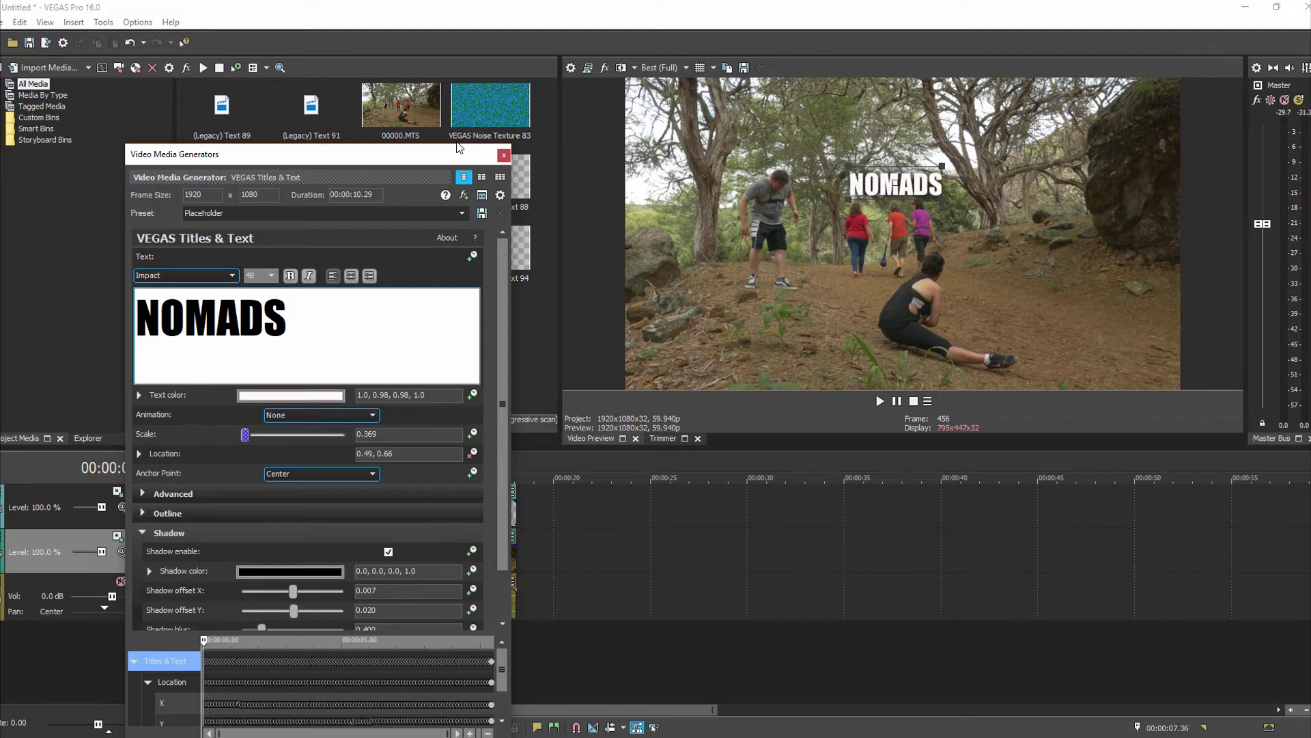
click(503, 156)
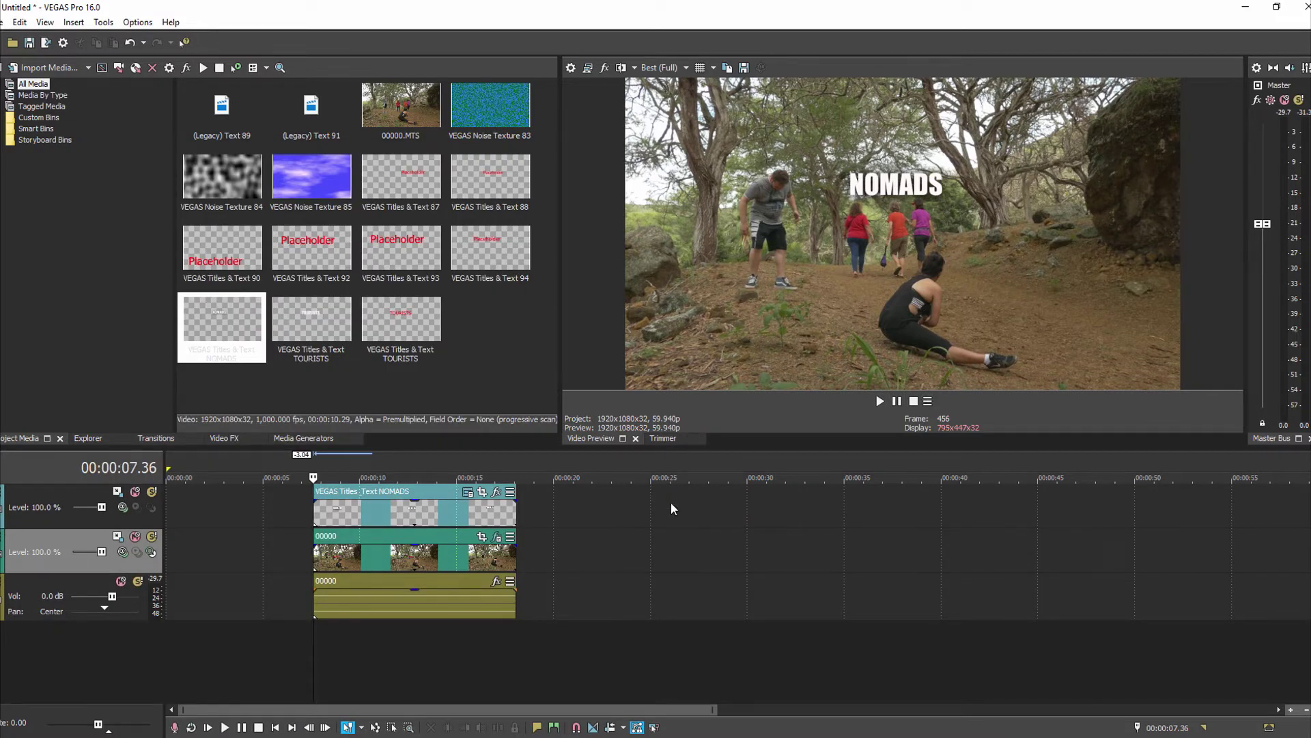
key(space)
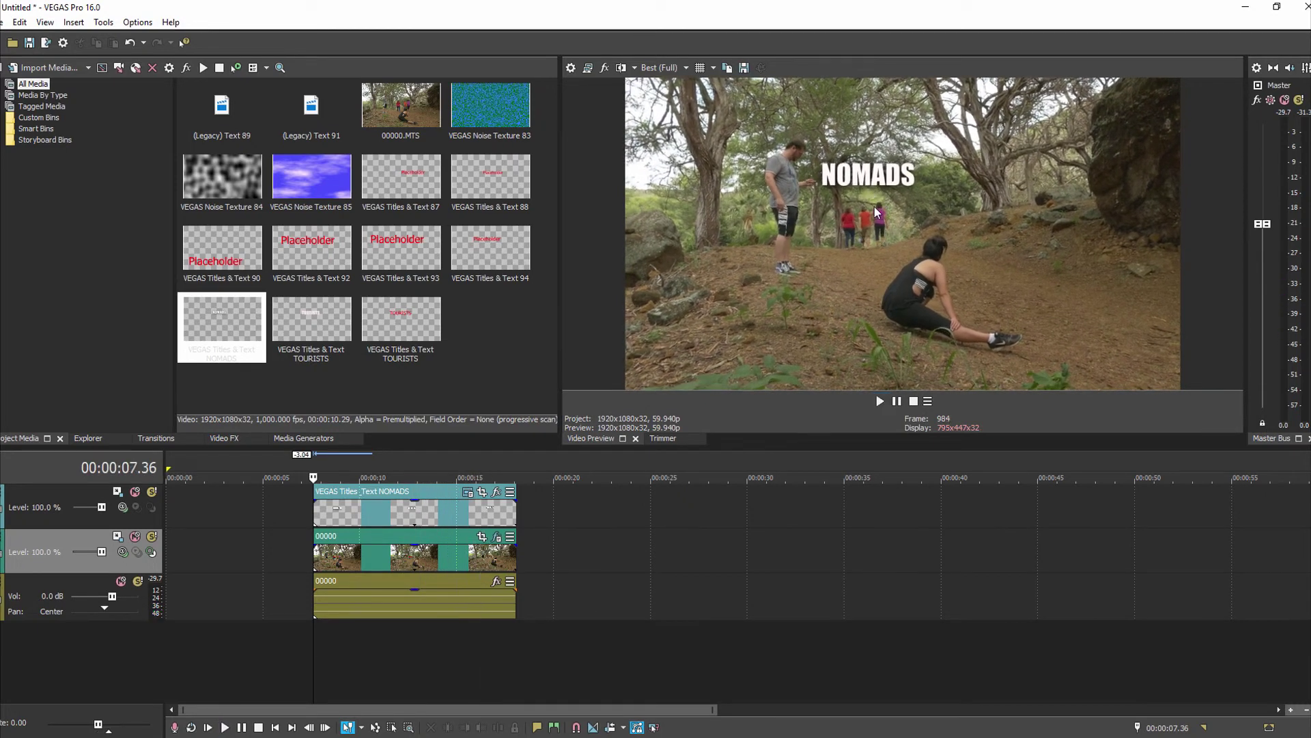
key(space)
key(space)
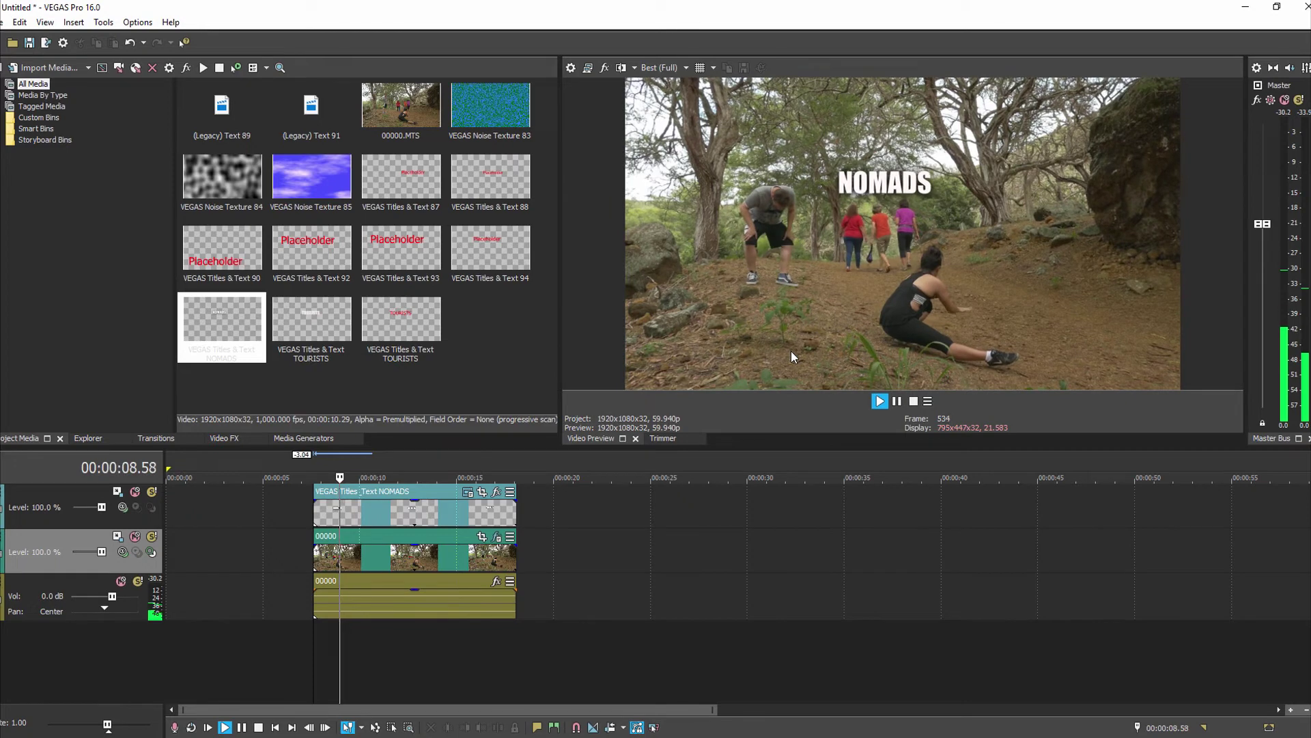
key(space)
key(space)
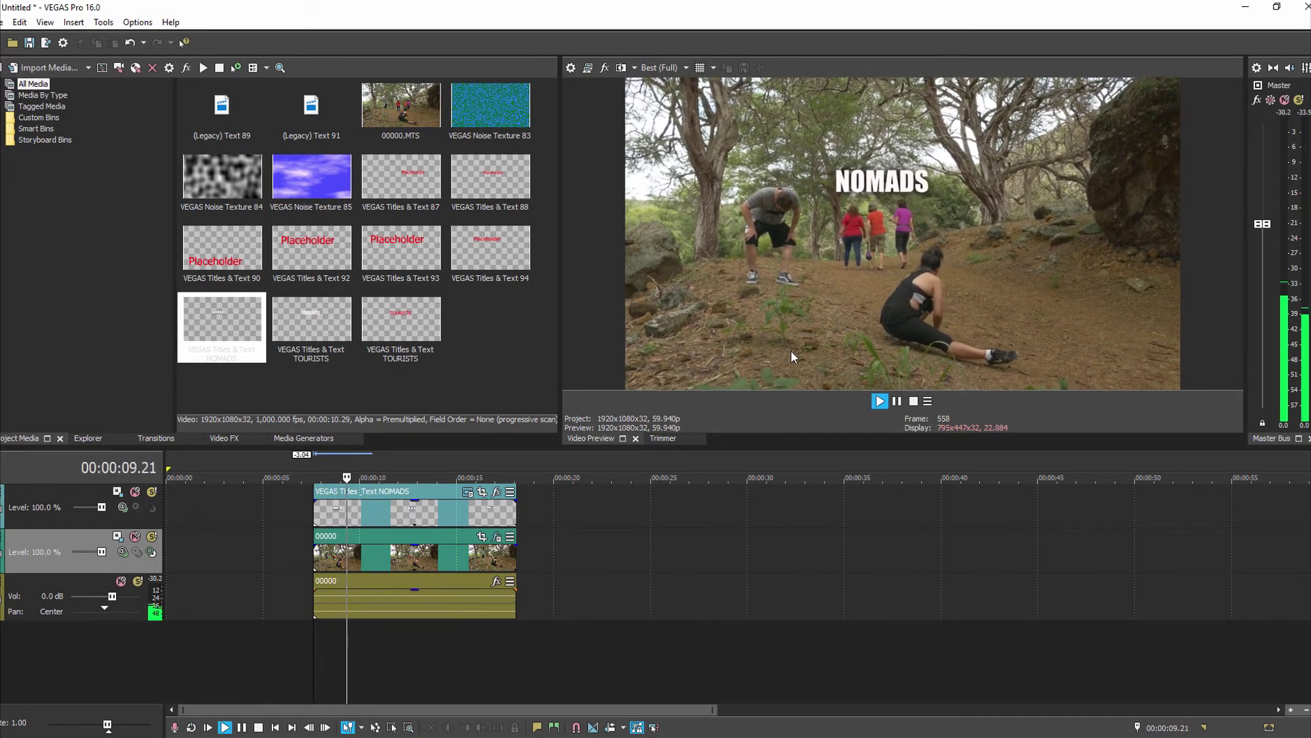
key(space)
key(space)
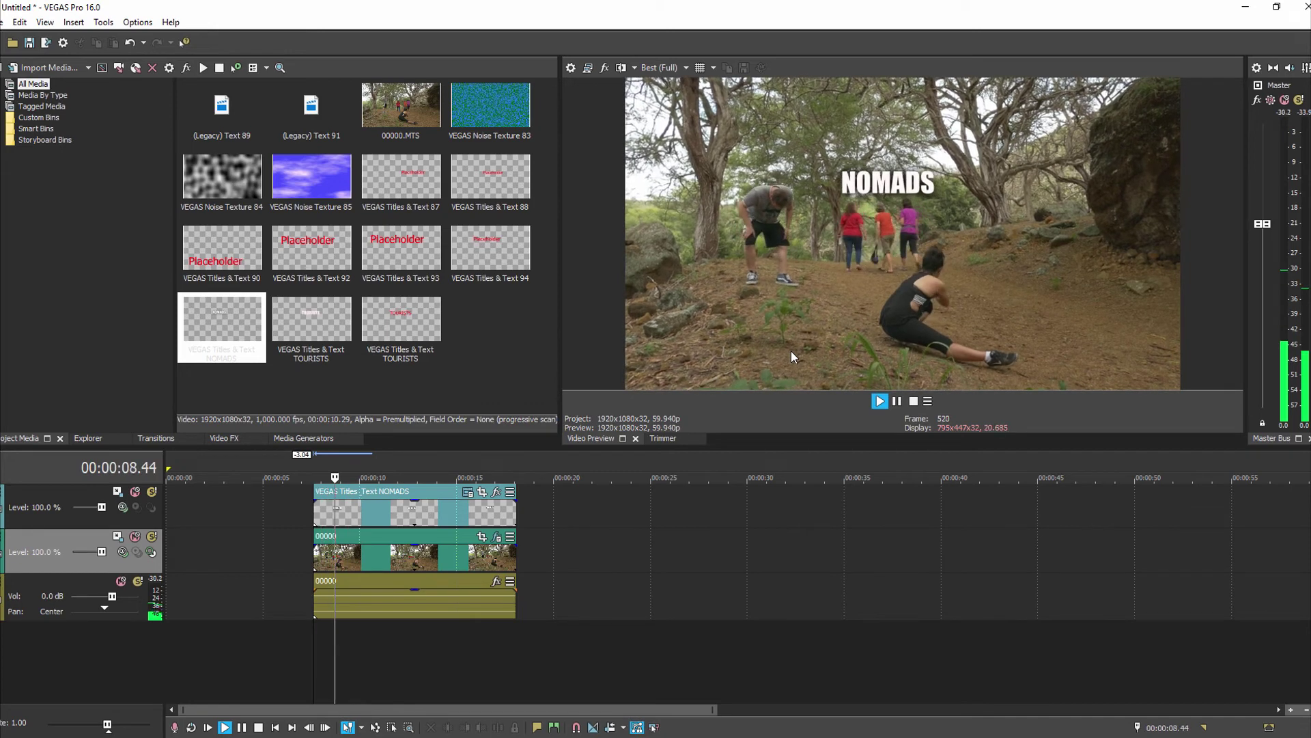
key(space)
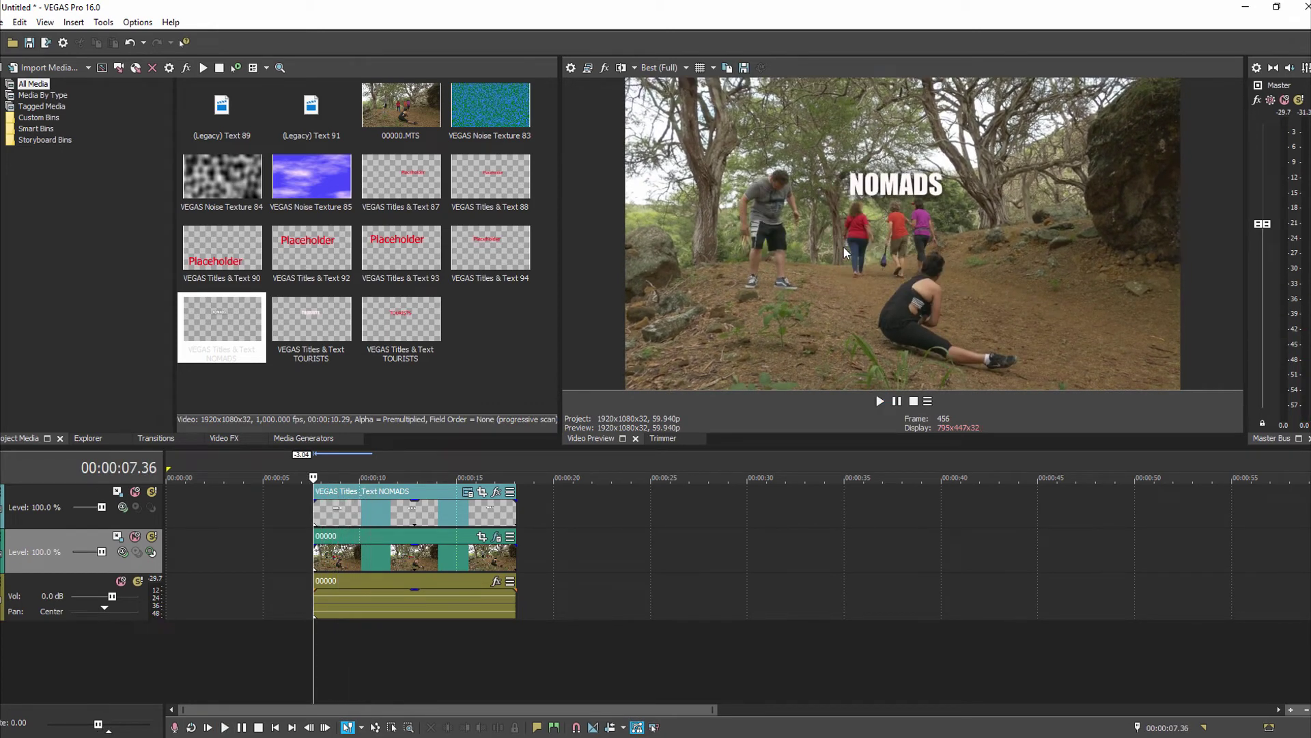
key(space)
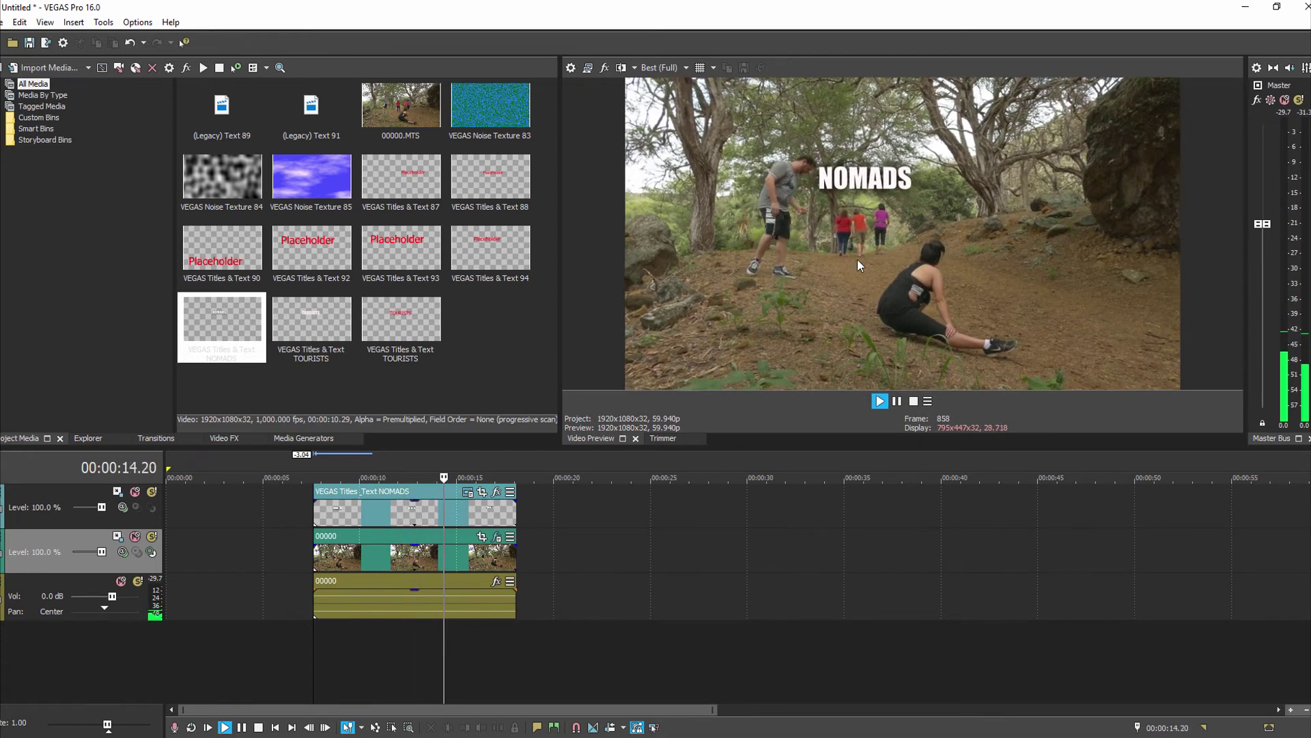
key(space)
key(space)
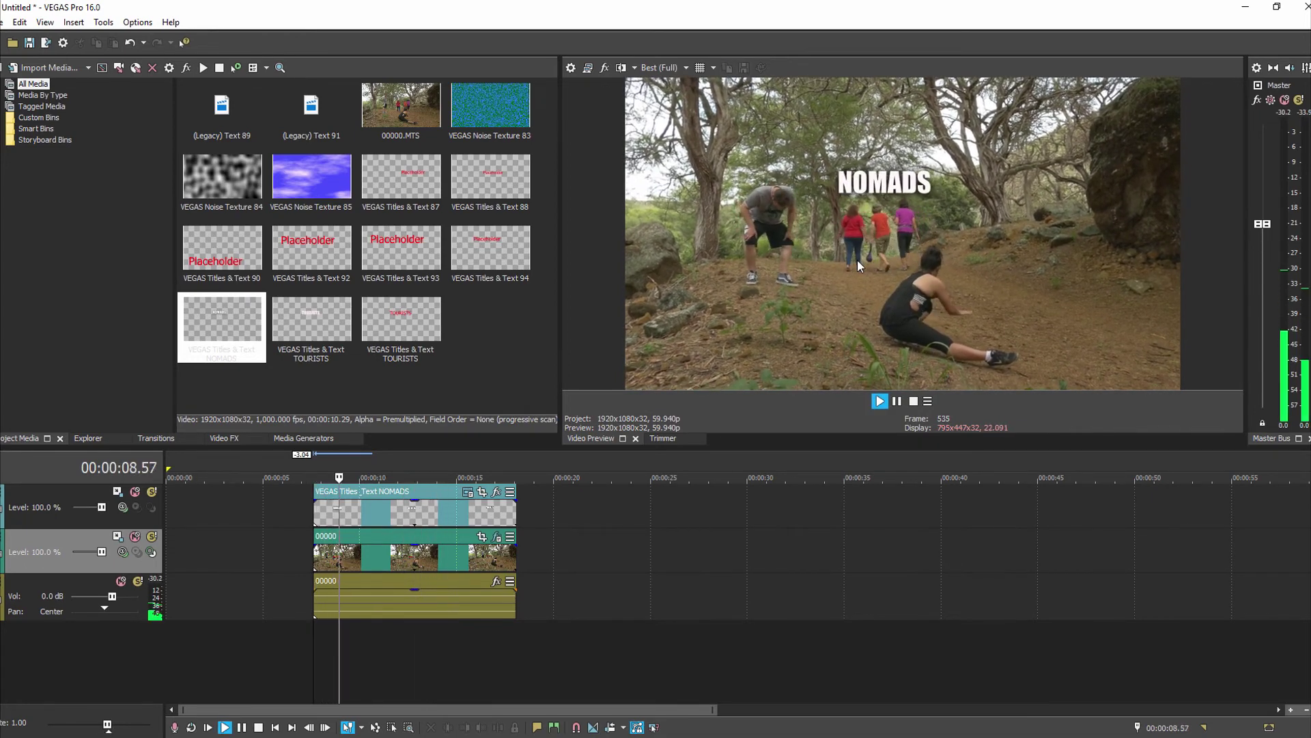
key(space)
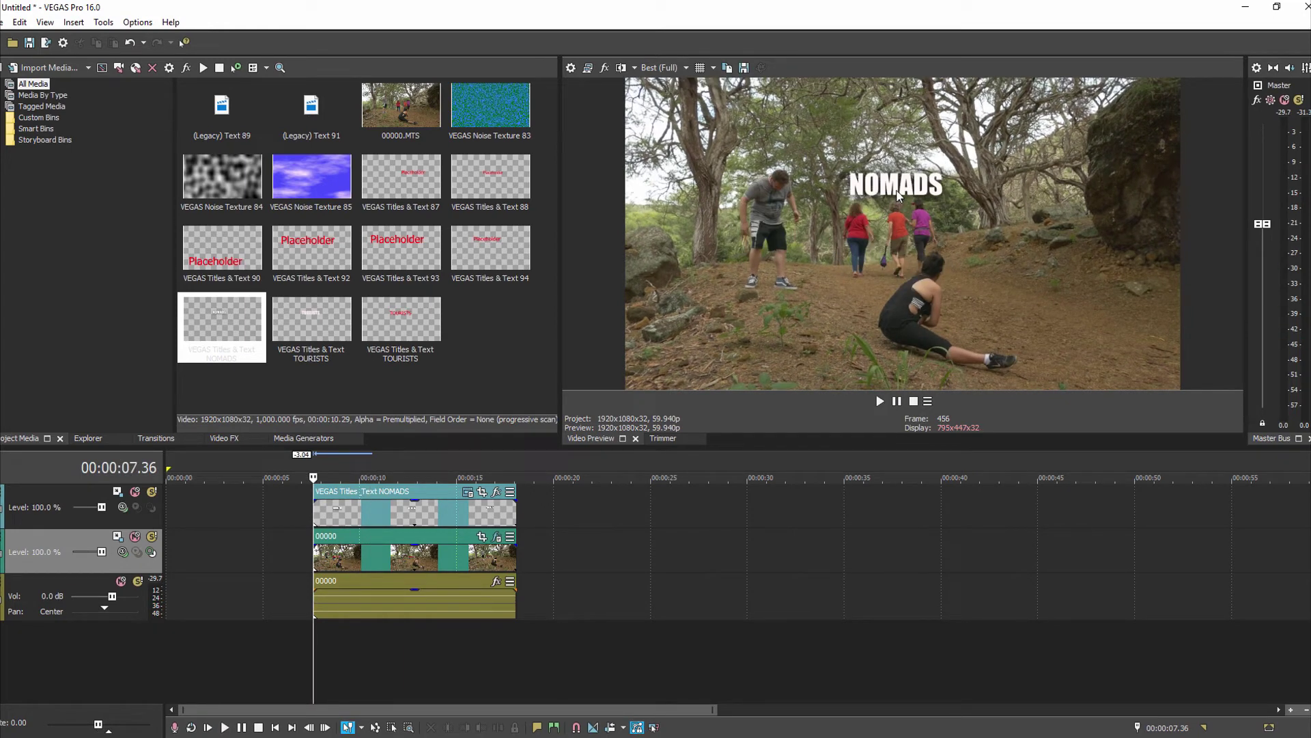
click(448, 513)
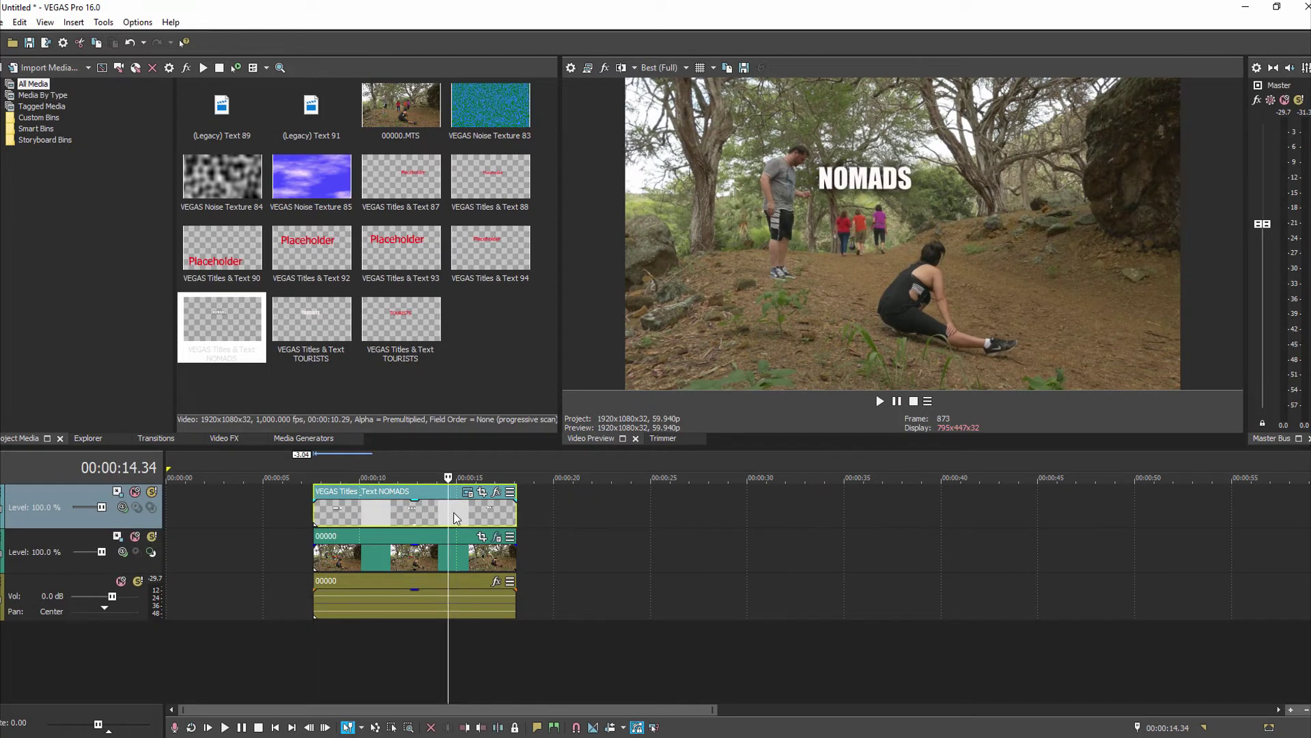
- Delete the NOMADS title and run Add Text To Motion Track on the hiking clip at Y offset 0.104
key(Delete)
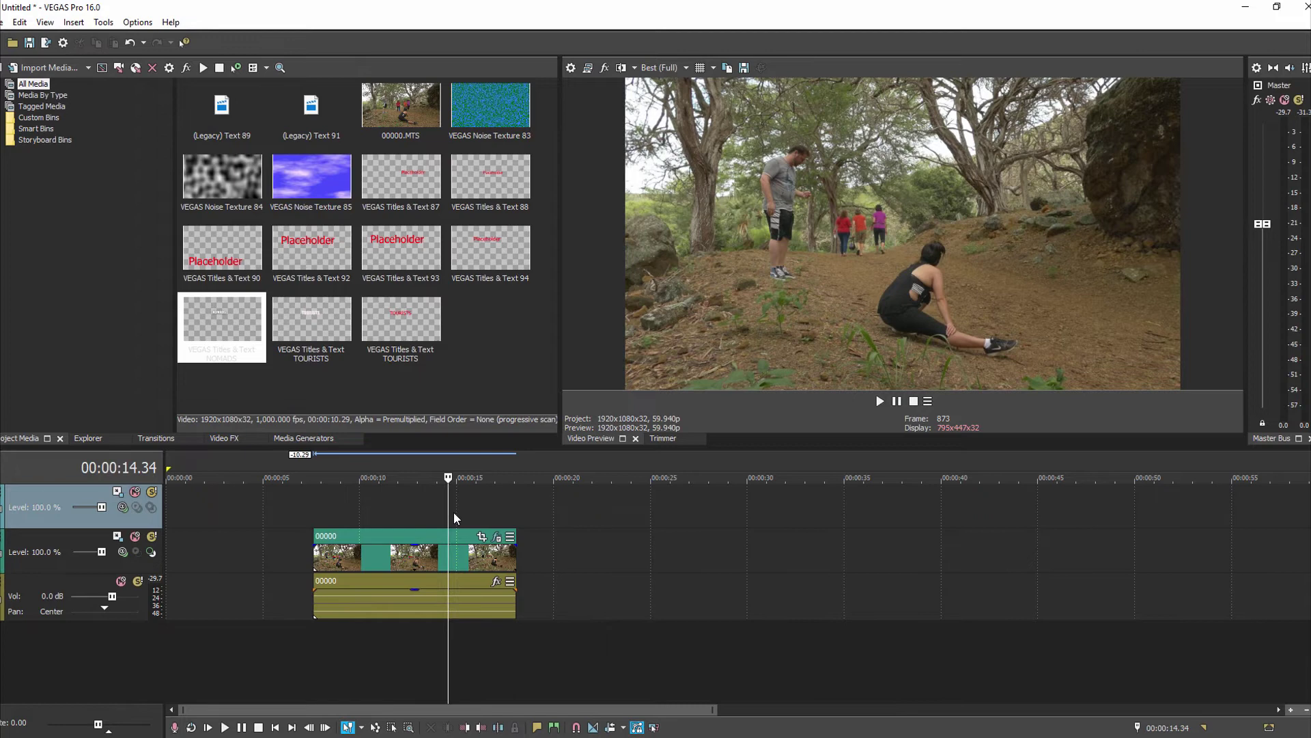
click(456, 553)
click(103, 22)
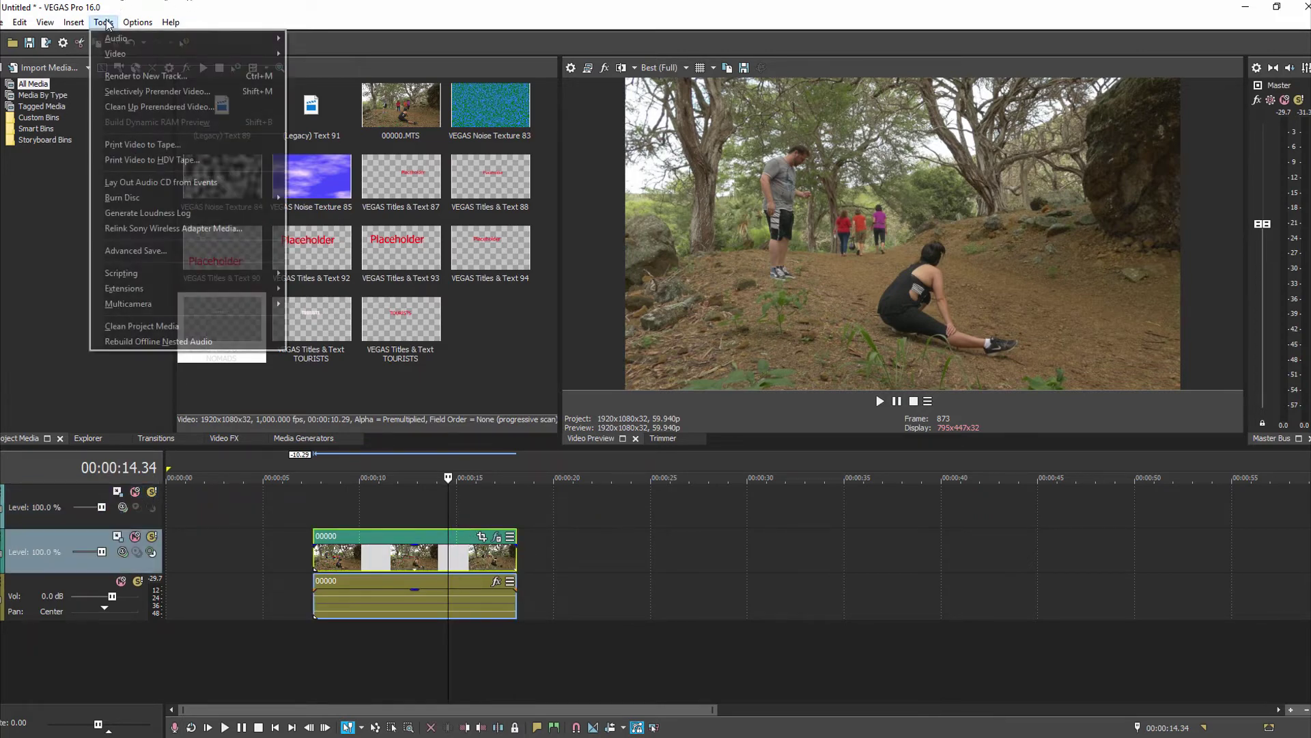
mouse_move(139, 275)
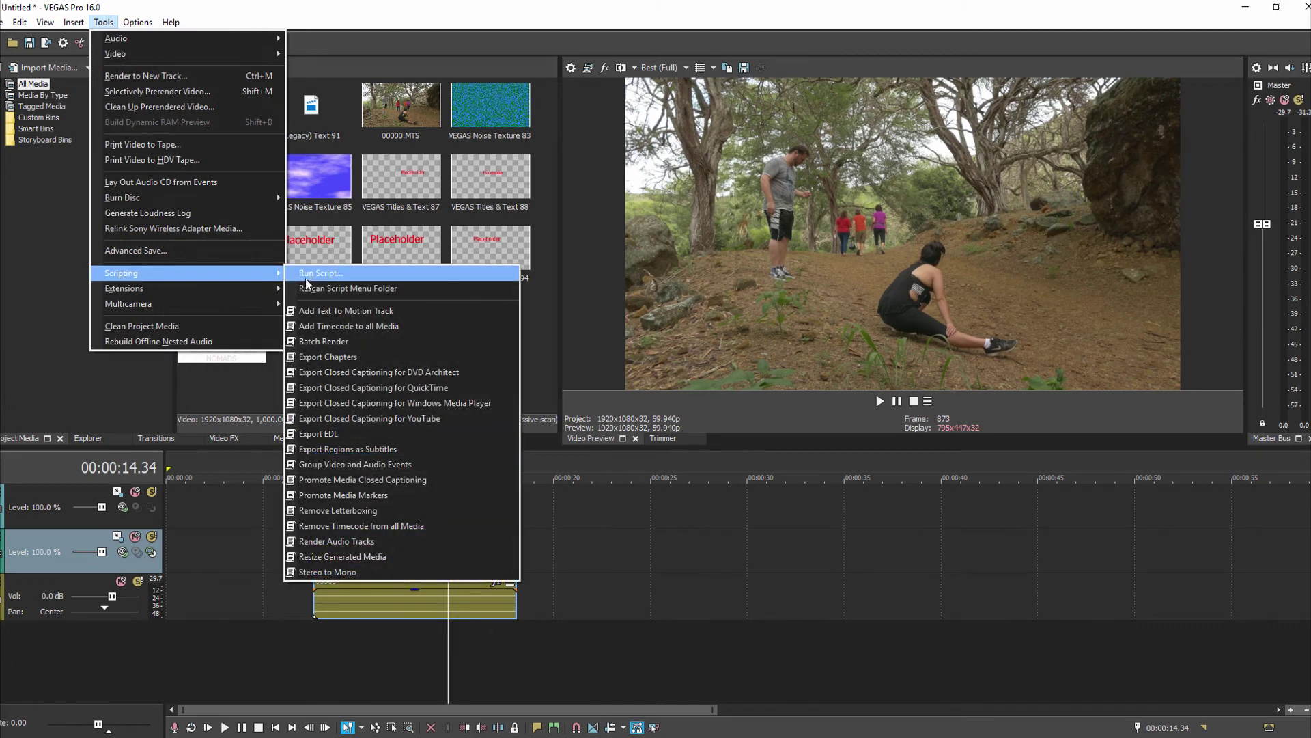
click(335, 313)
drag(256, 242, 263, 242)
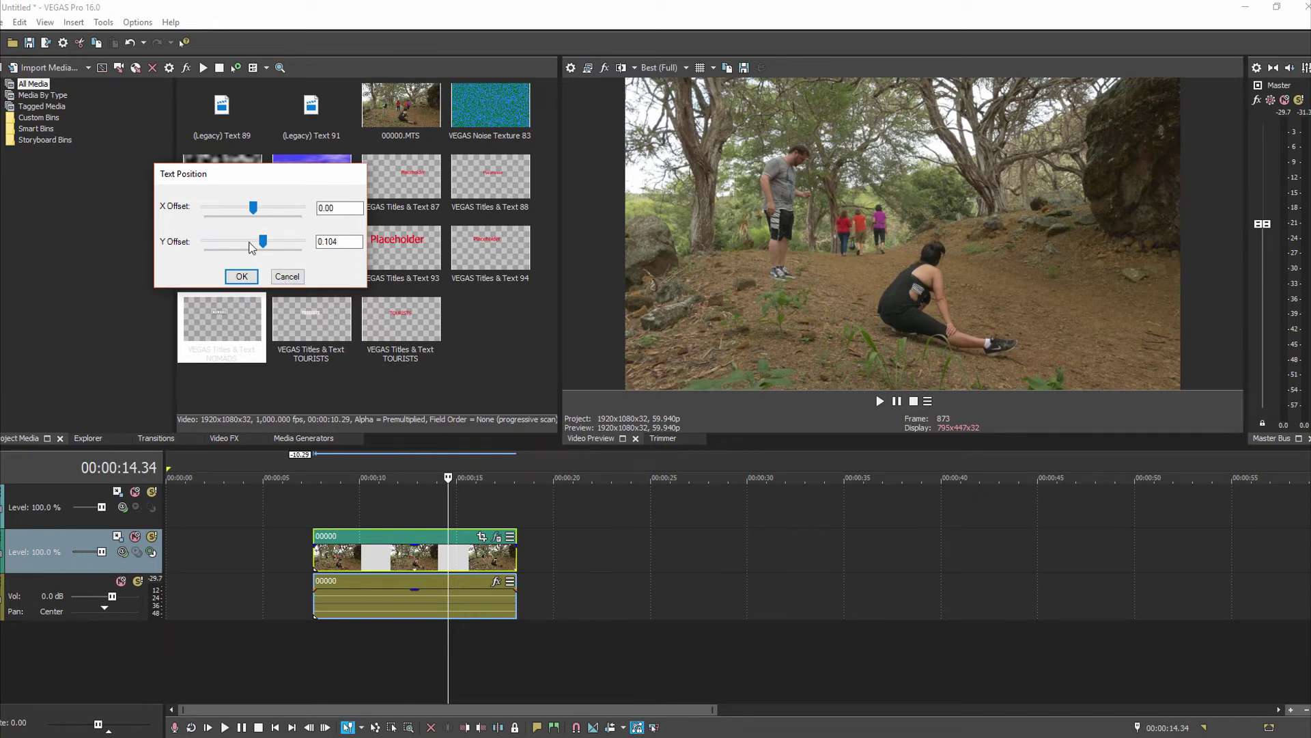
click(242, 275)
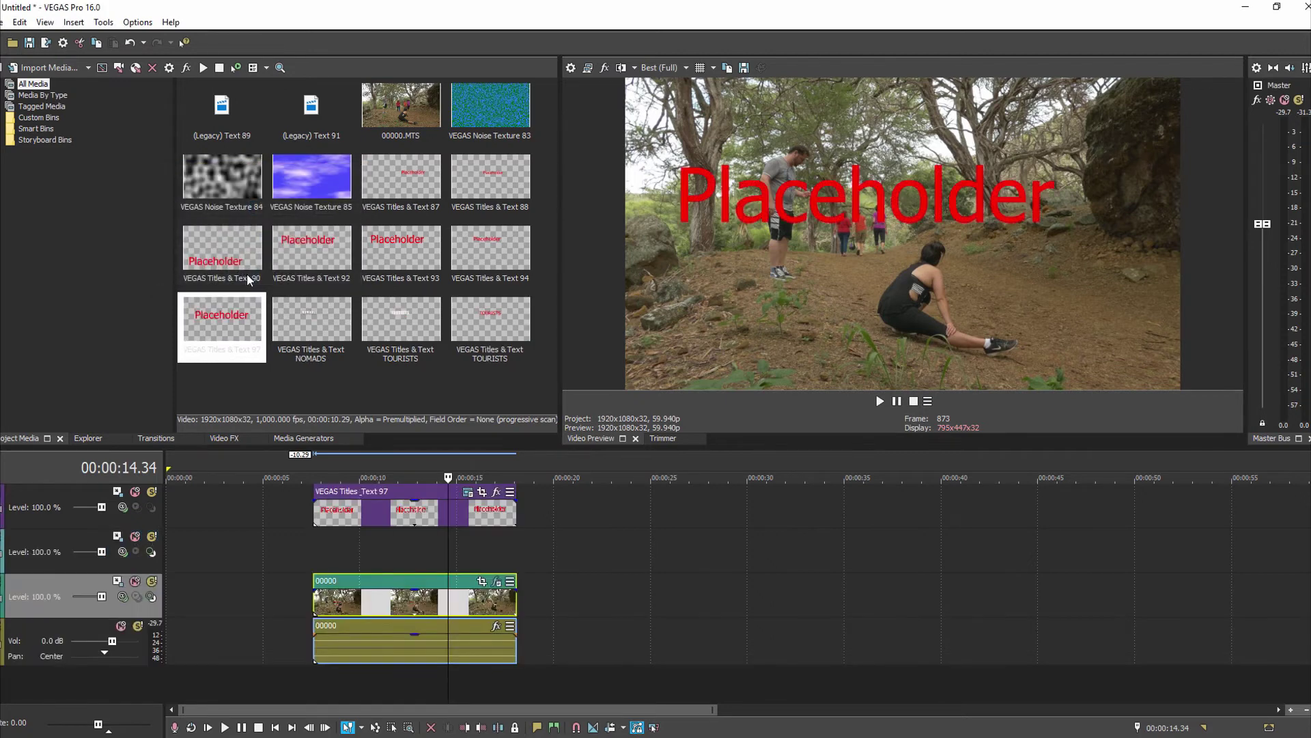
- Replace the new title's Placeholder text with NOMADS in the Impact font
click(467, 496)
drag(393, 335, 9, 328)
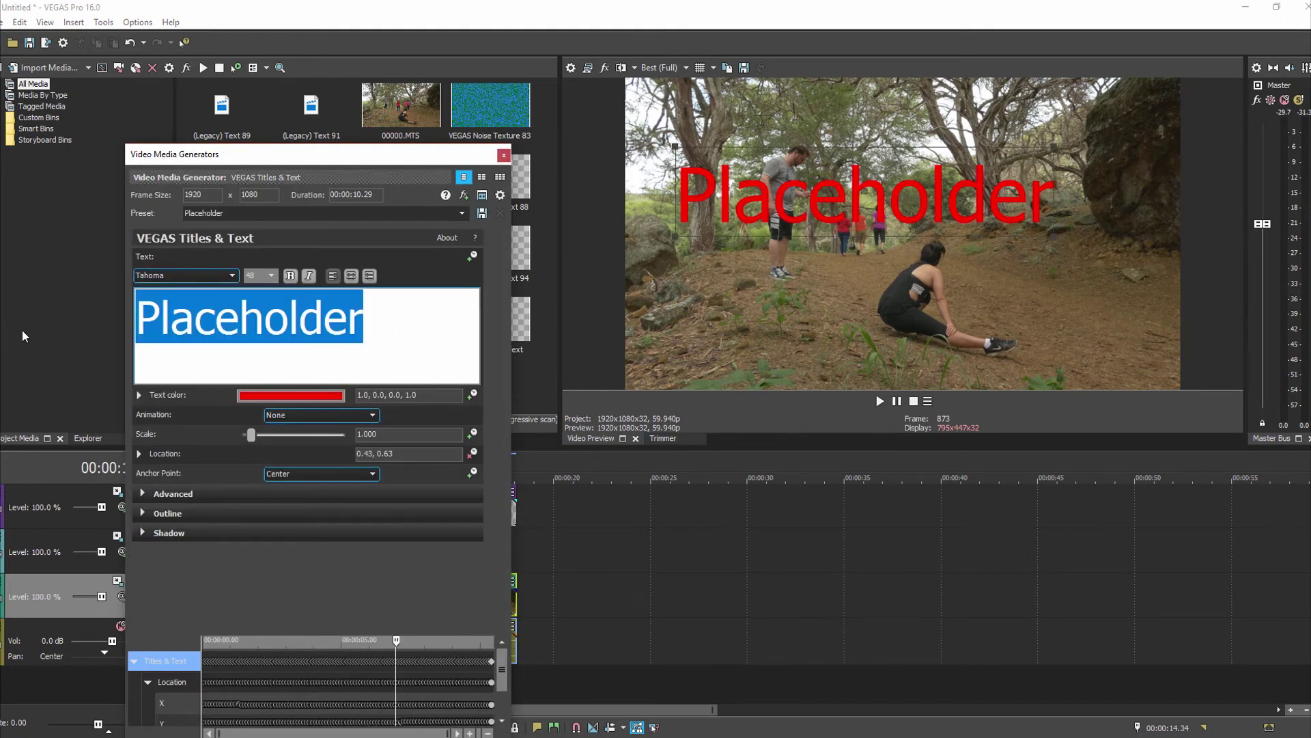
click(232, 276)
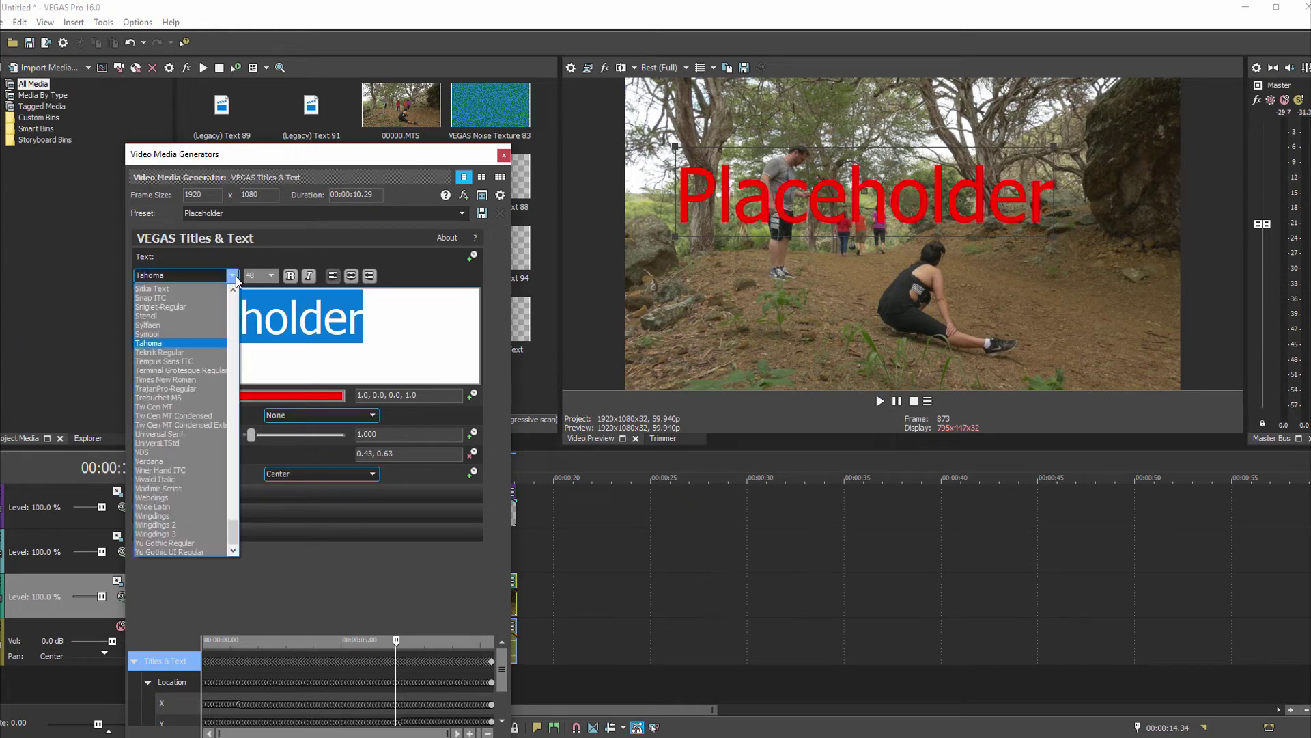
drag(233, 538, 231, 428)
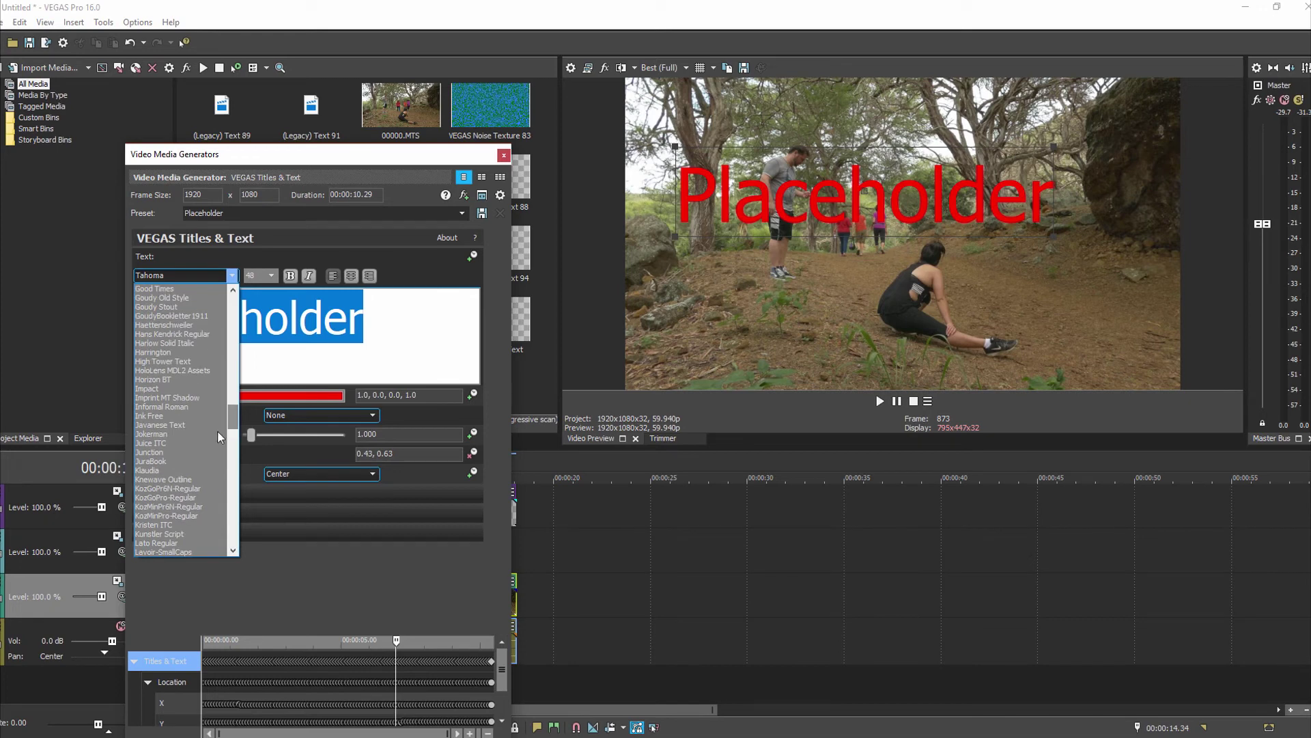
click(162, 388)
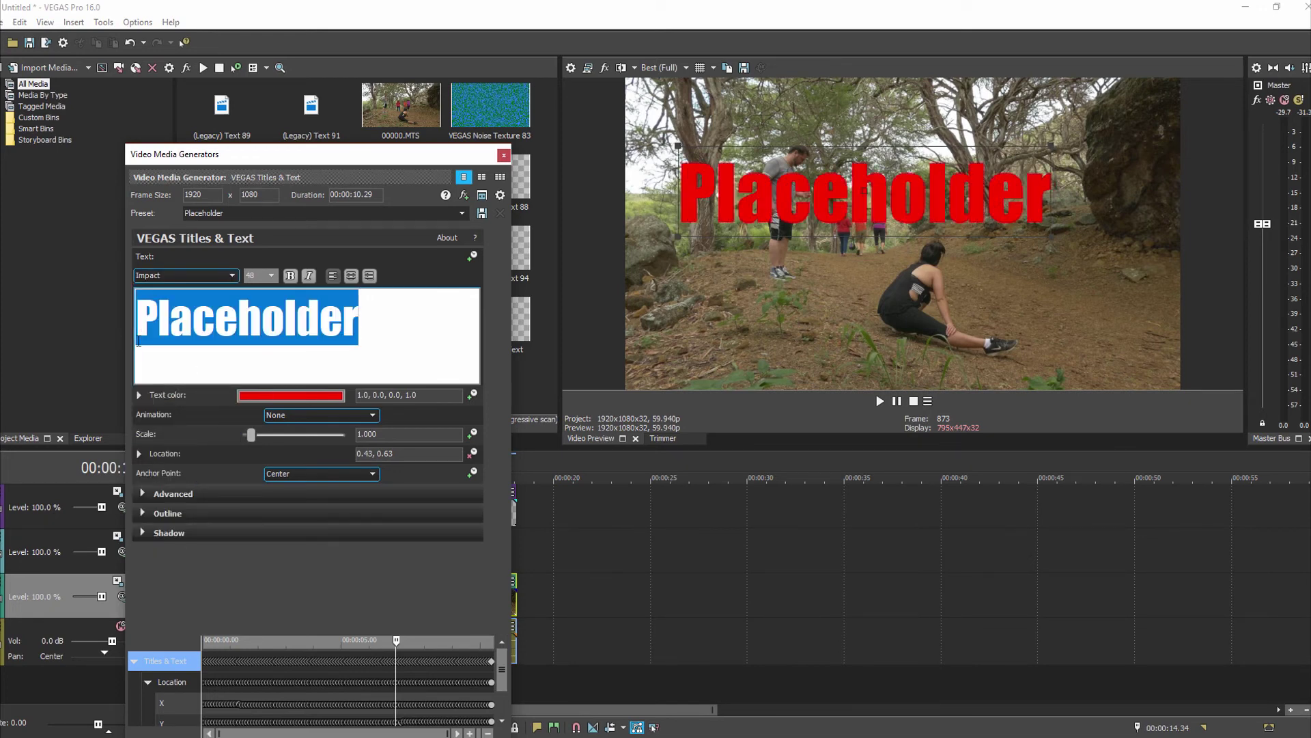
text(NOMADS)
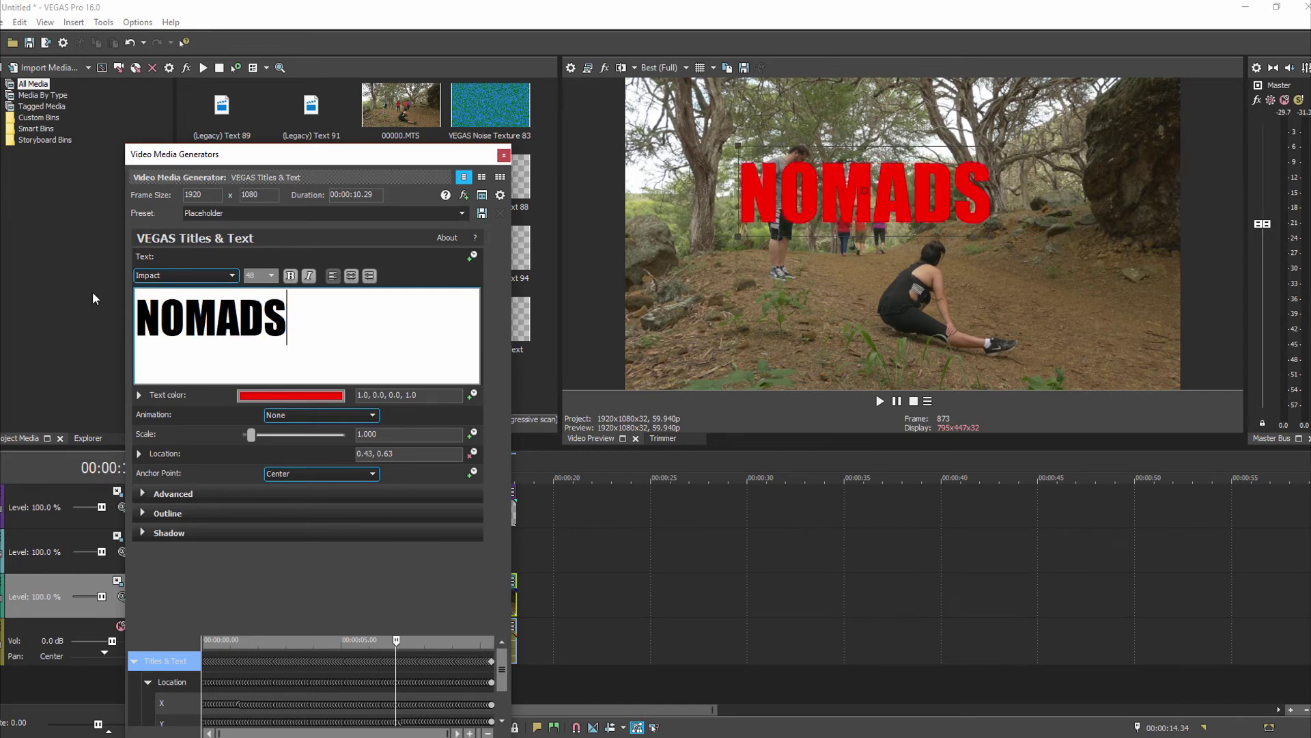
- Make NOMADS white and shrink it to scale 0.302
click(312, 396)
click(312, 432)
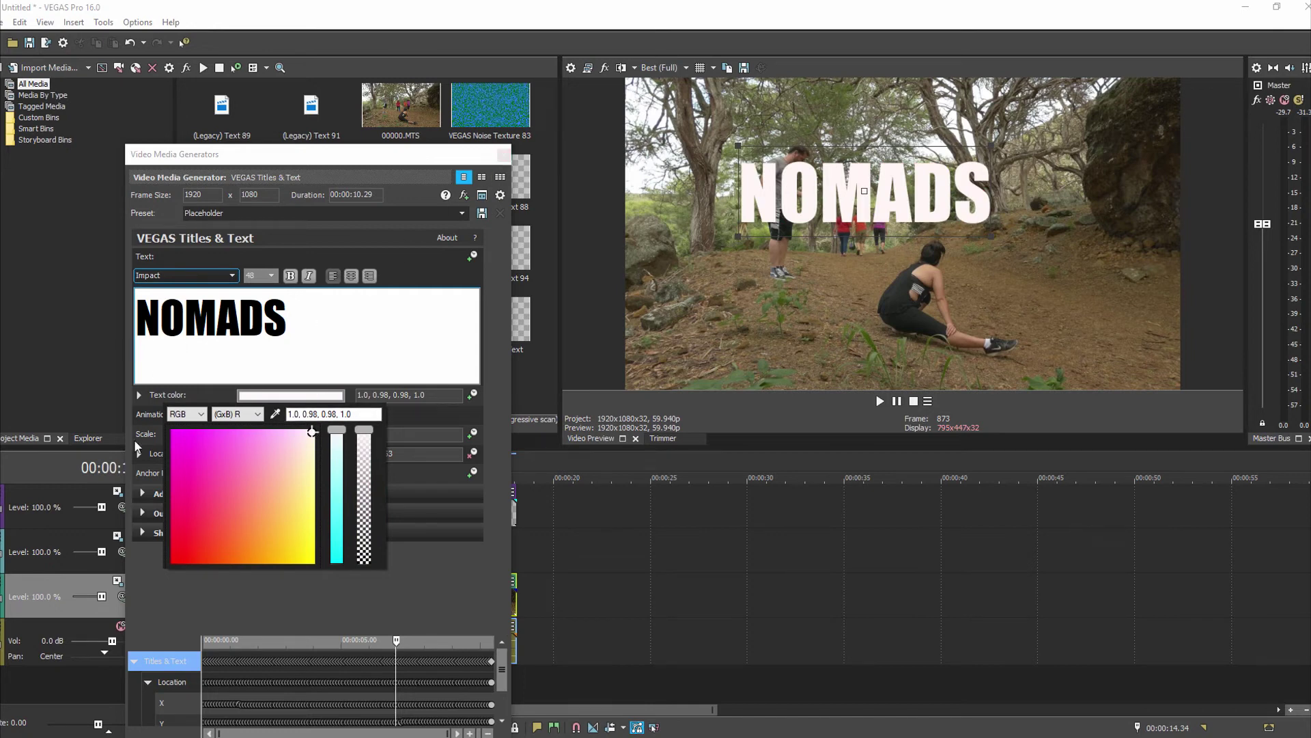
click(384, 586)
drag(254, 439, 247, 439)
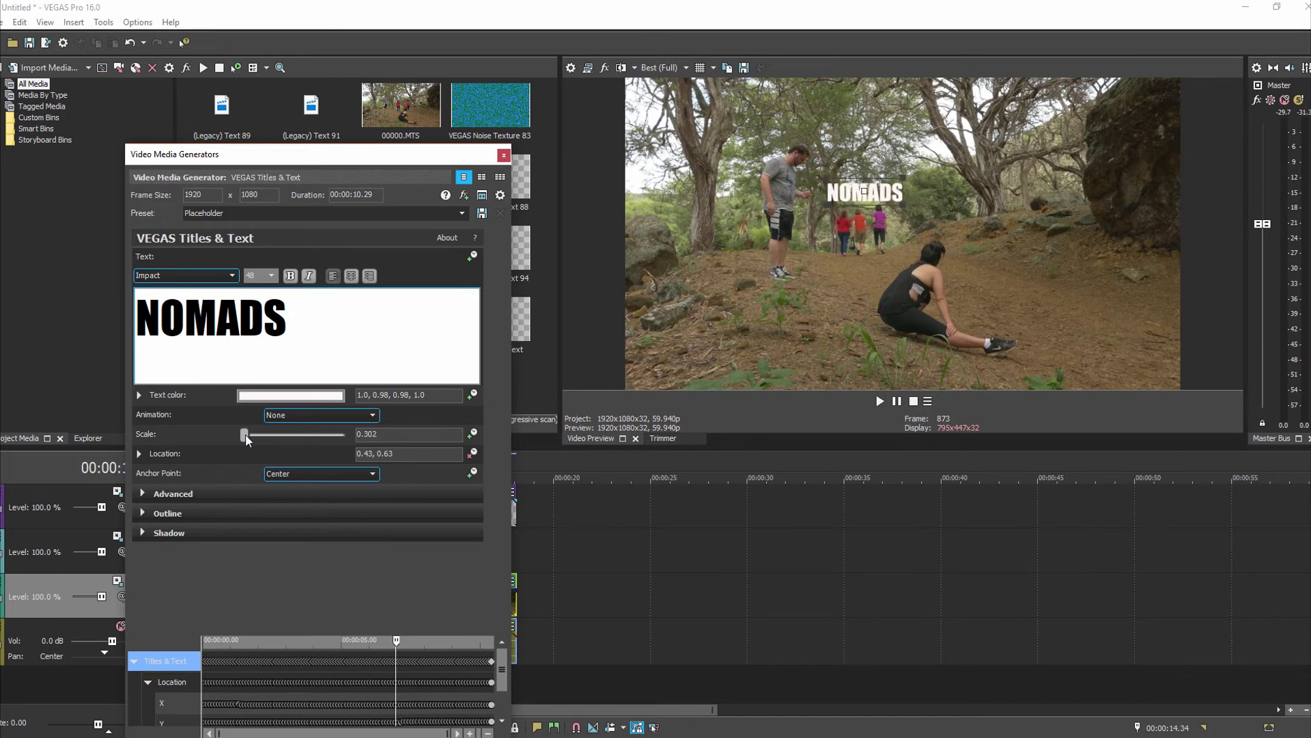
click(505, 155)
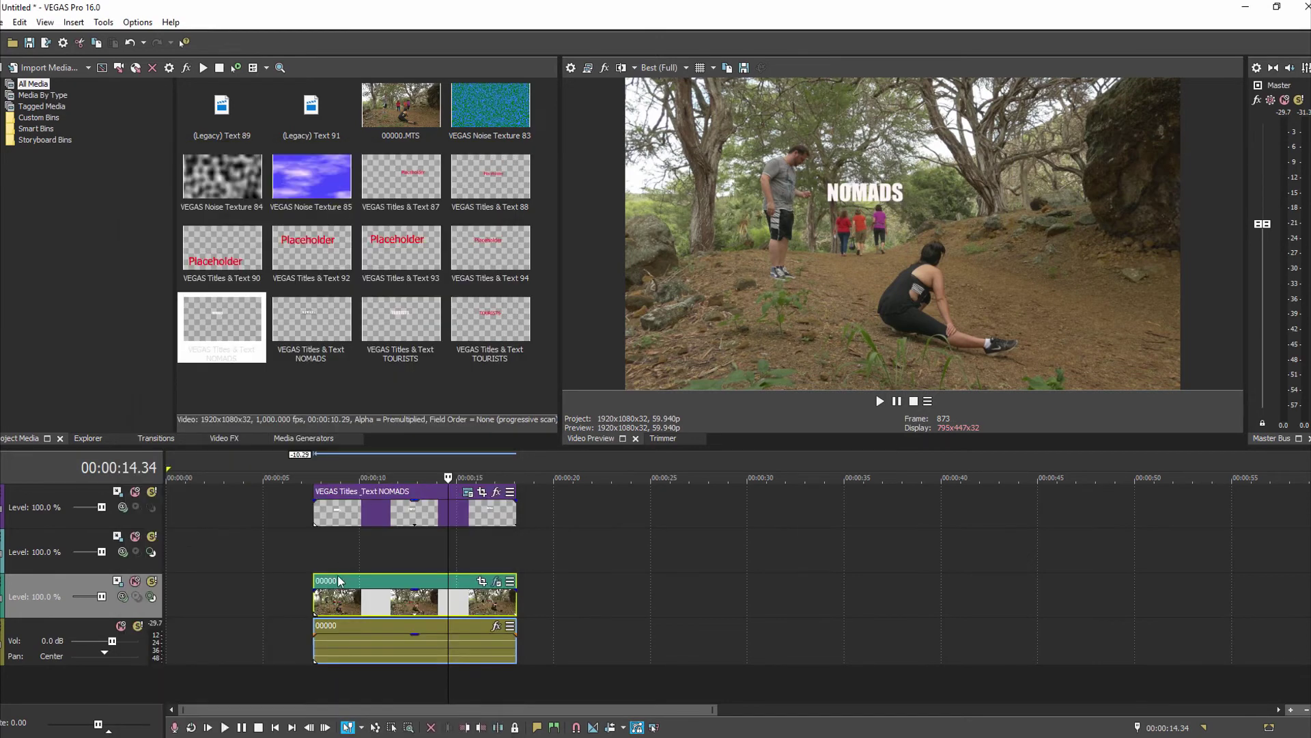
- Reduce the NOMADS title to scale 0.235 near 00:00:07.38, then select its clip
click(314, 541)
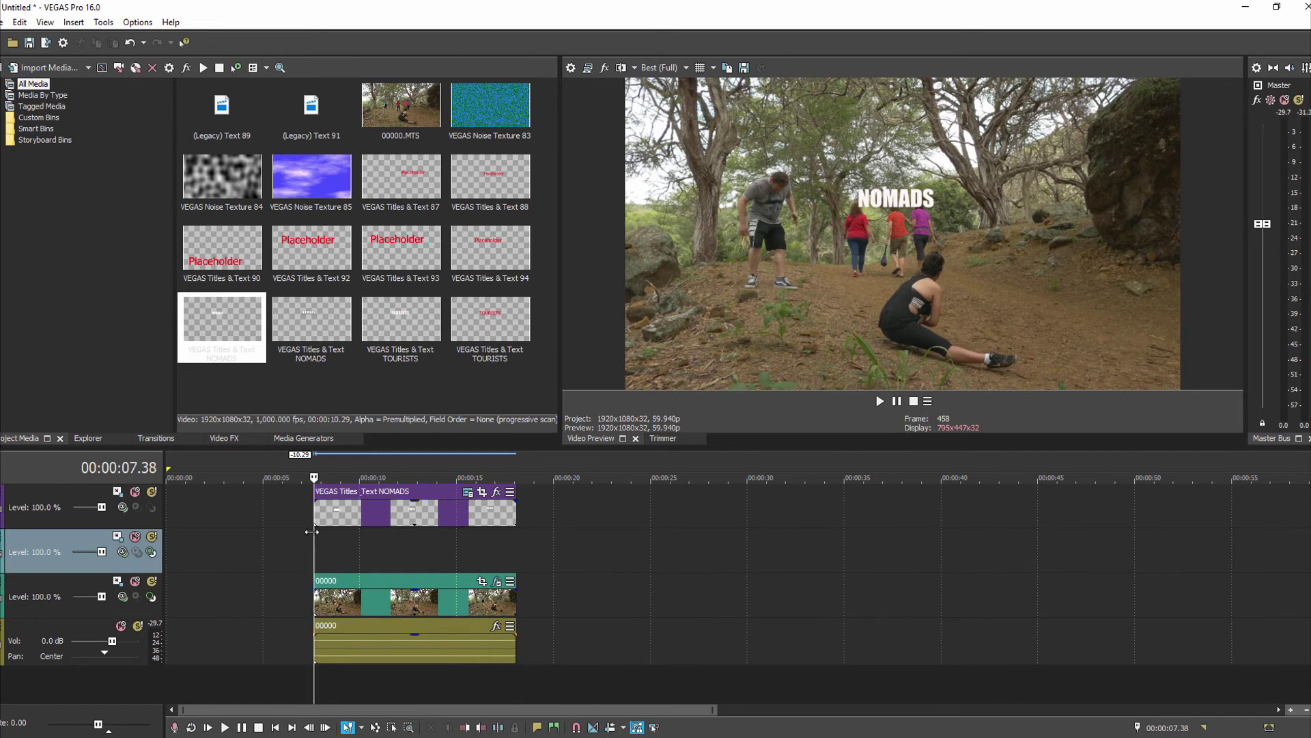
click(467, 493)
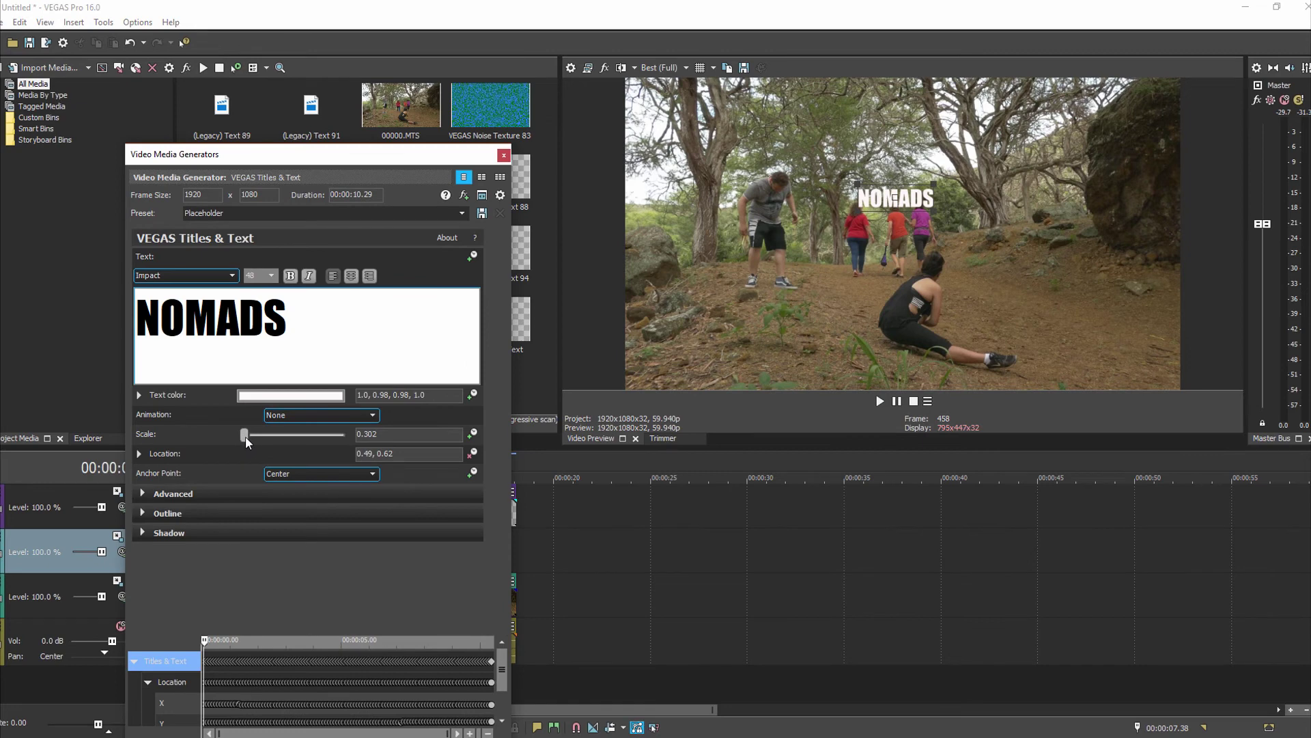
drag(247, 442, 248, 442)
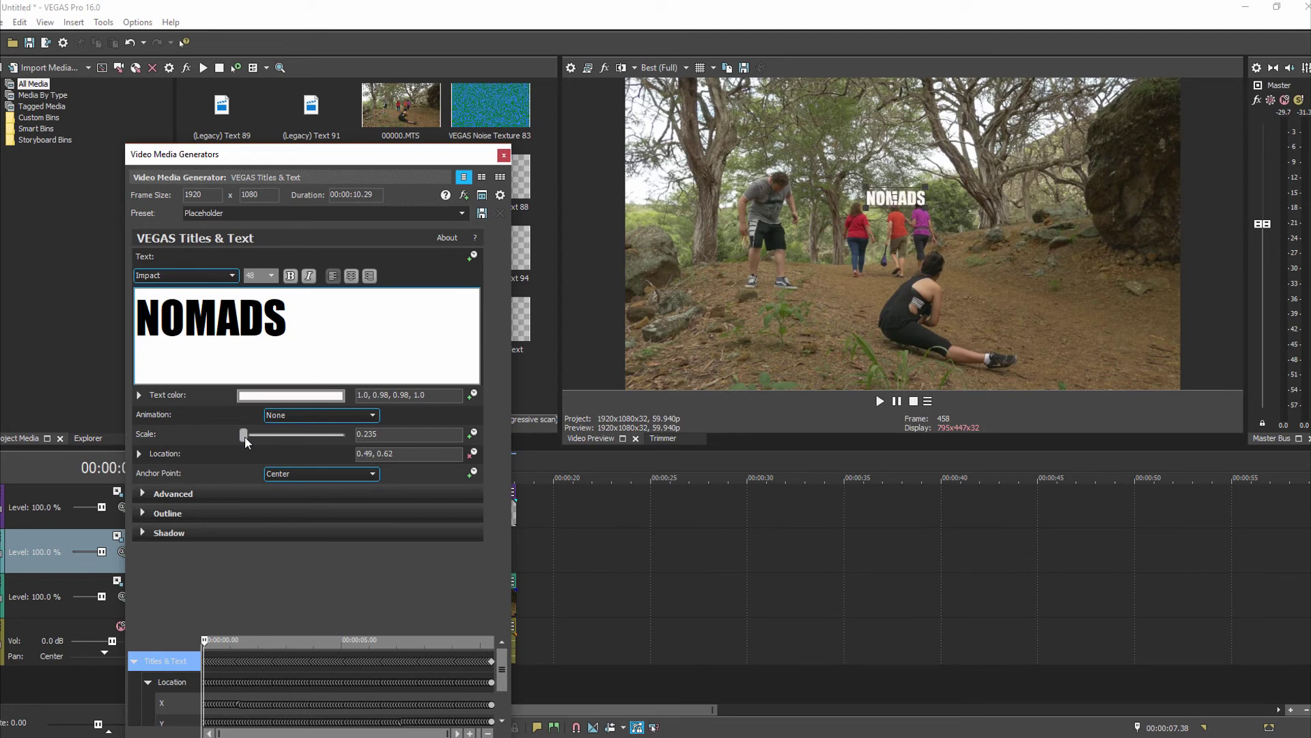
click(504, 156)
click(399, 492)
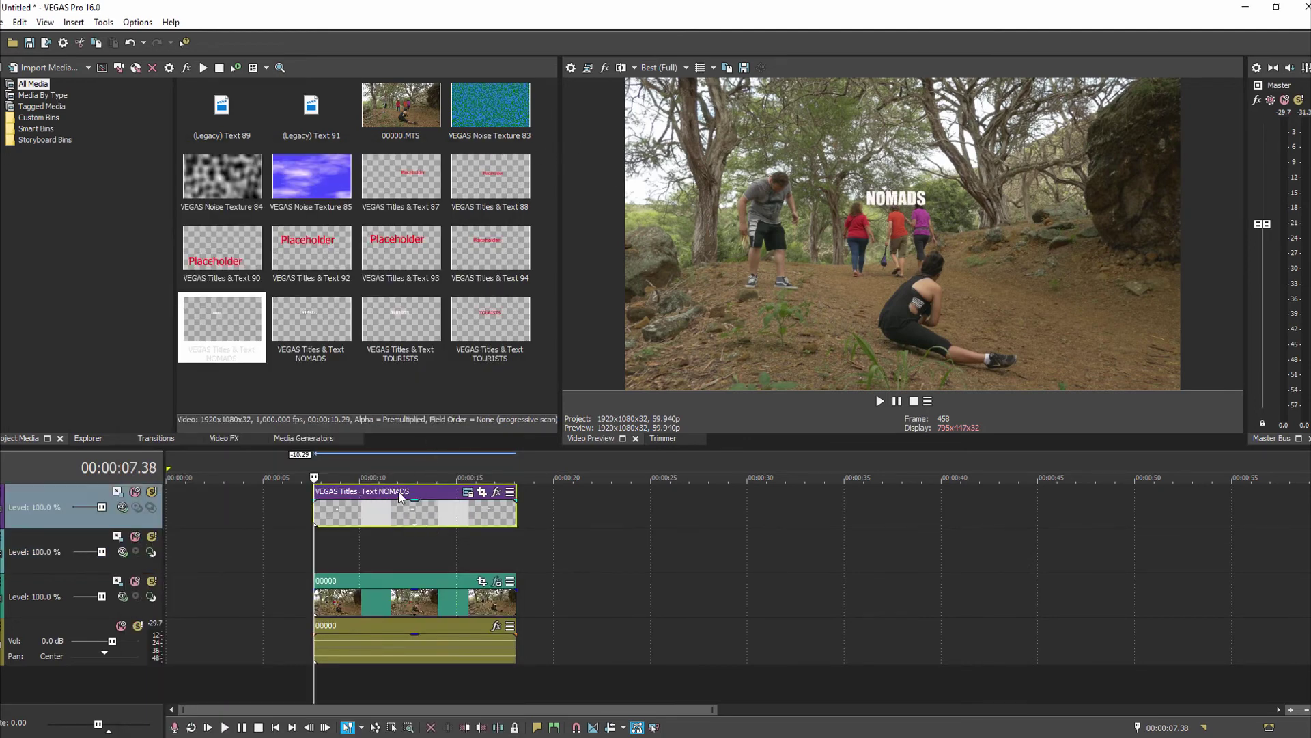
- Delete the NOMADS title clip, dismiss the script's no-selected-event warning, and select the masked hiking video
key(Delete)
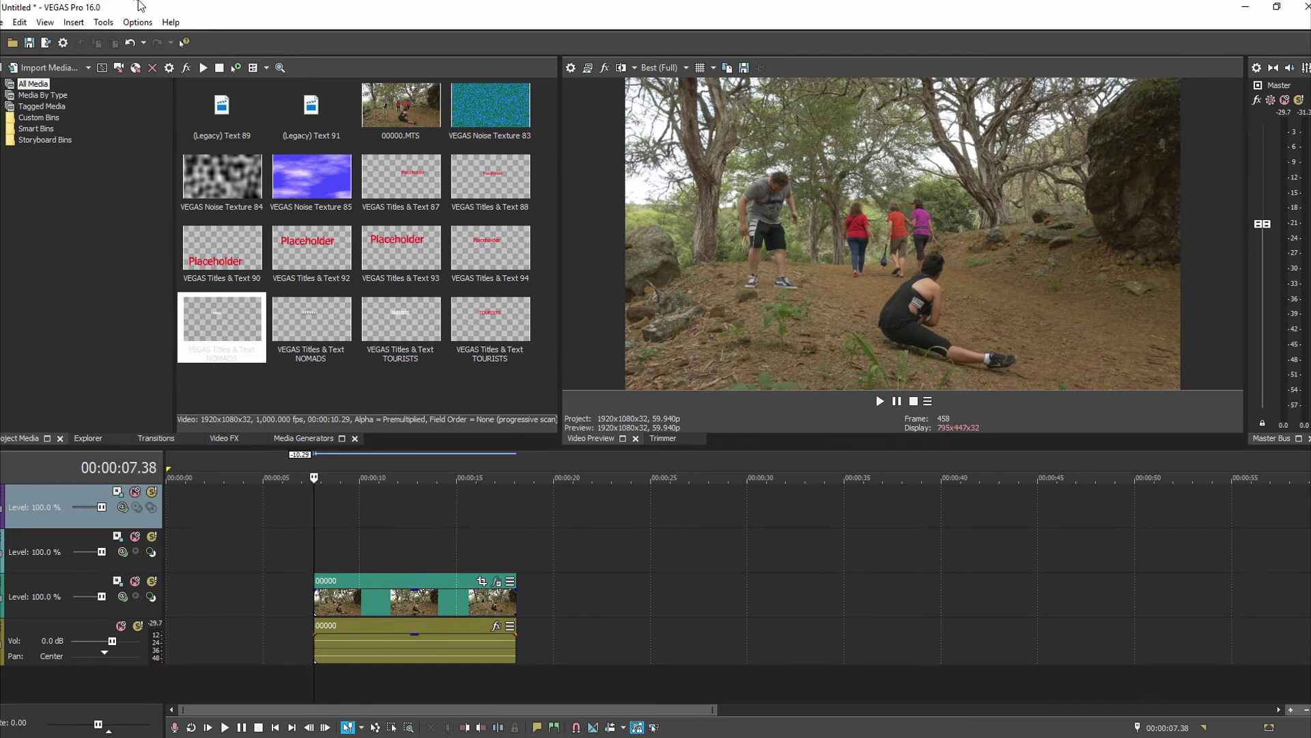
click(103, 22)
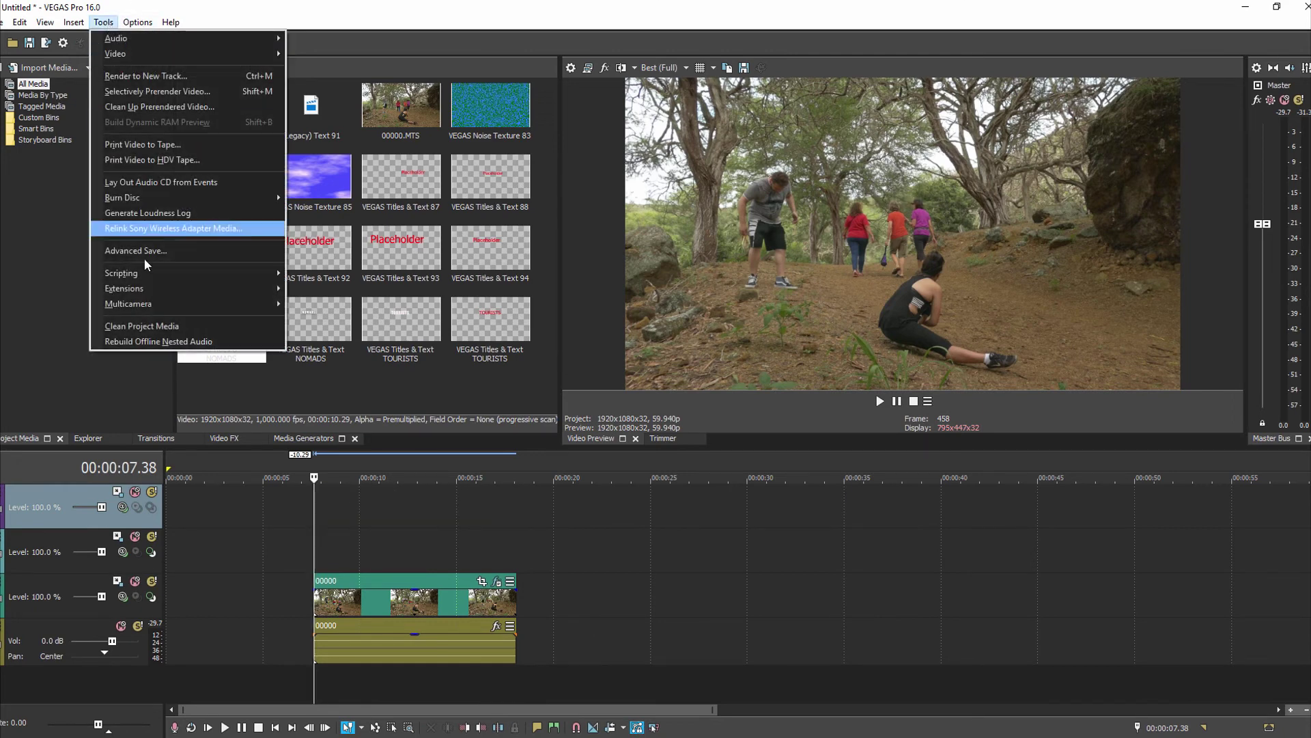
mouse_move(151, 274)
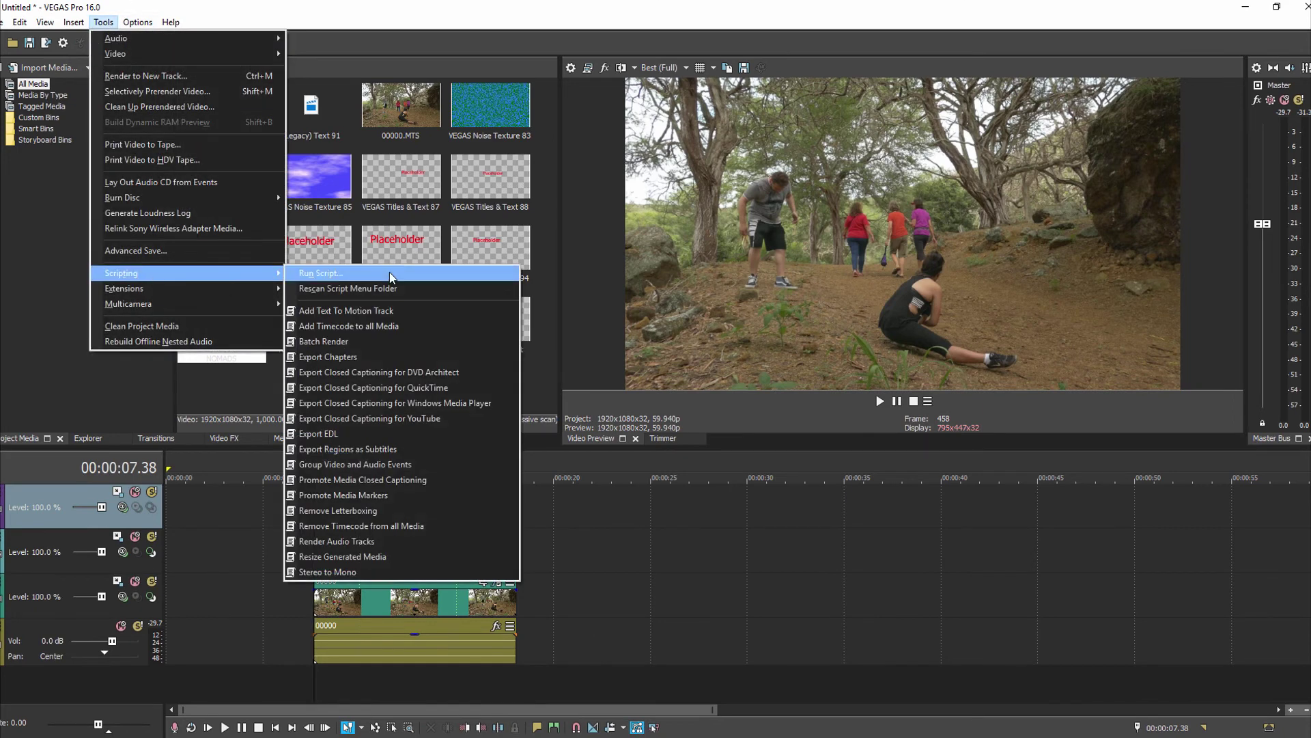
click(371, 312)
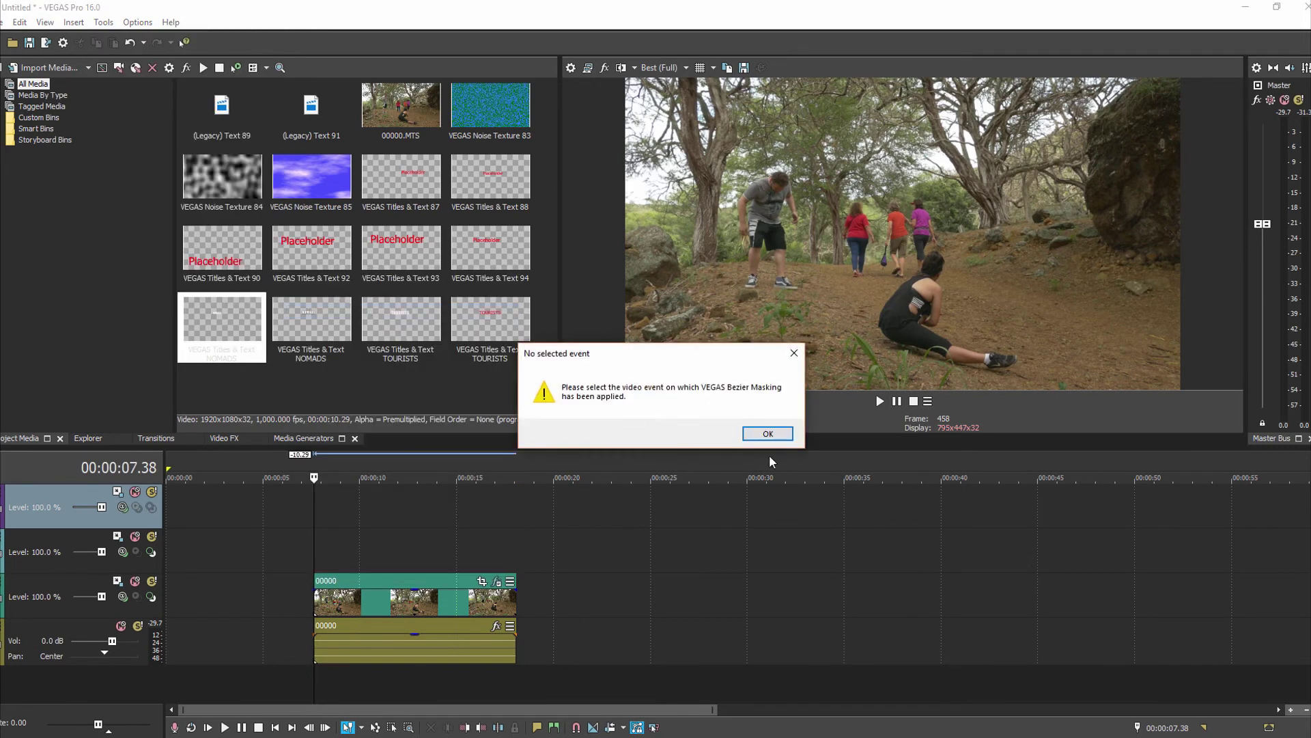
click(767, 433)
click(387, 601)
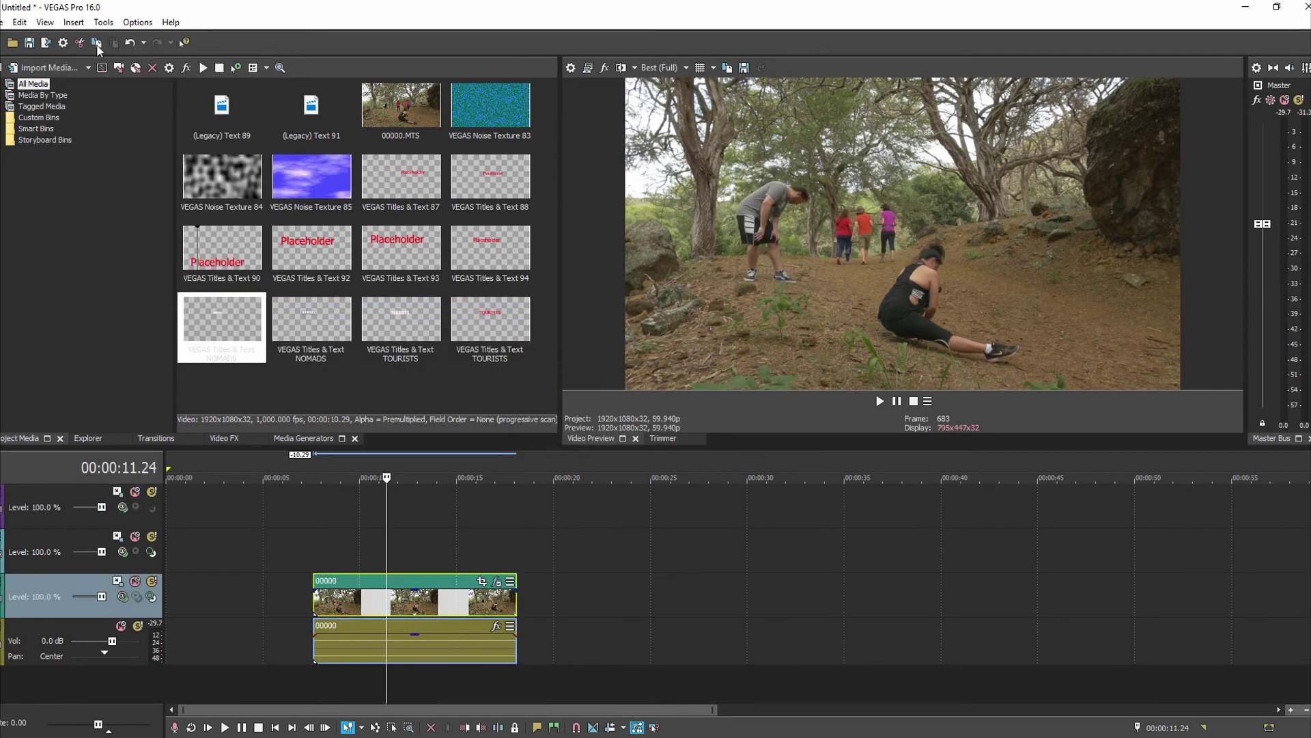
- Add the Add Text To Motion Track script as a button on the main toolbar
click(102, 22)
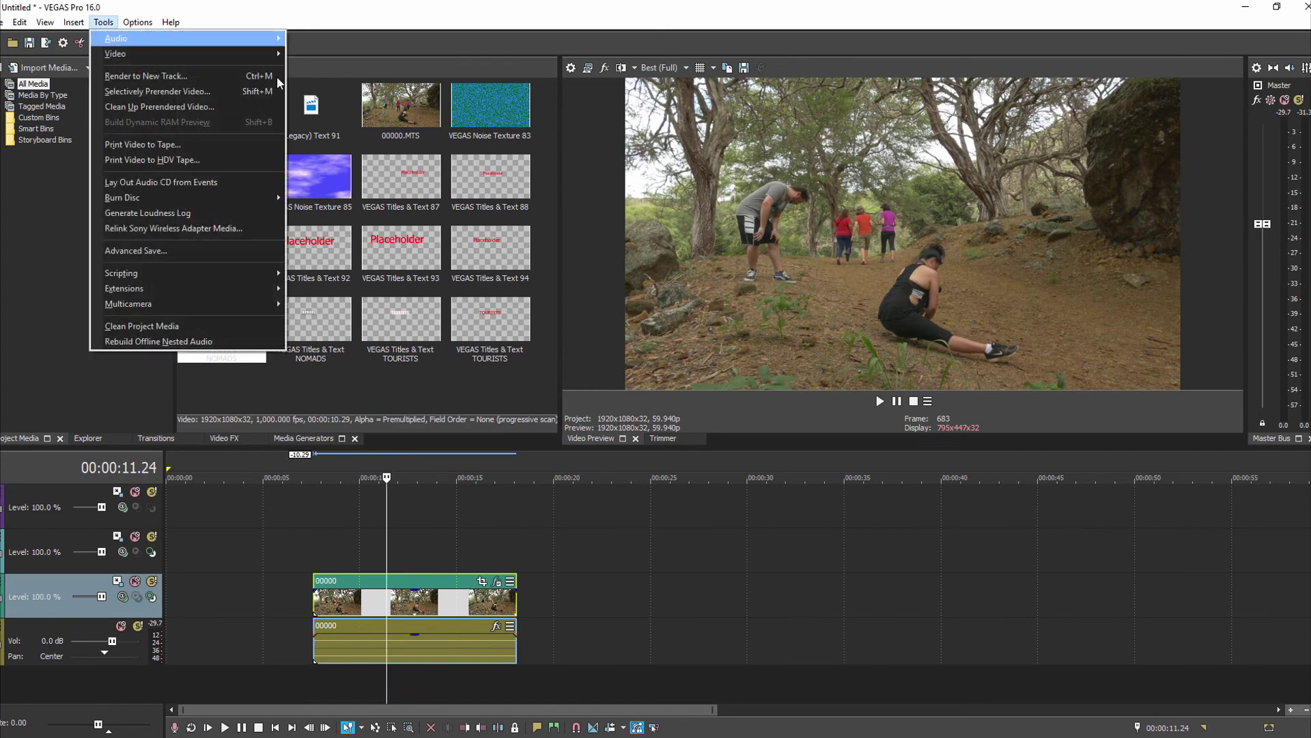
click(604, 505)
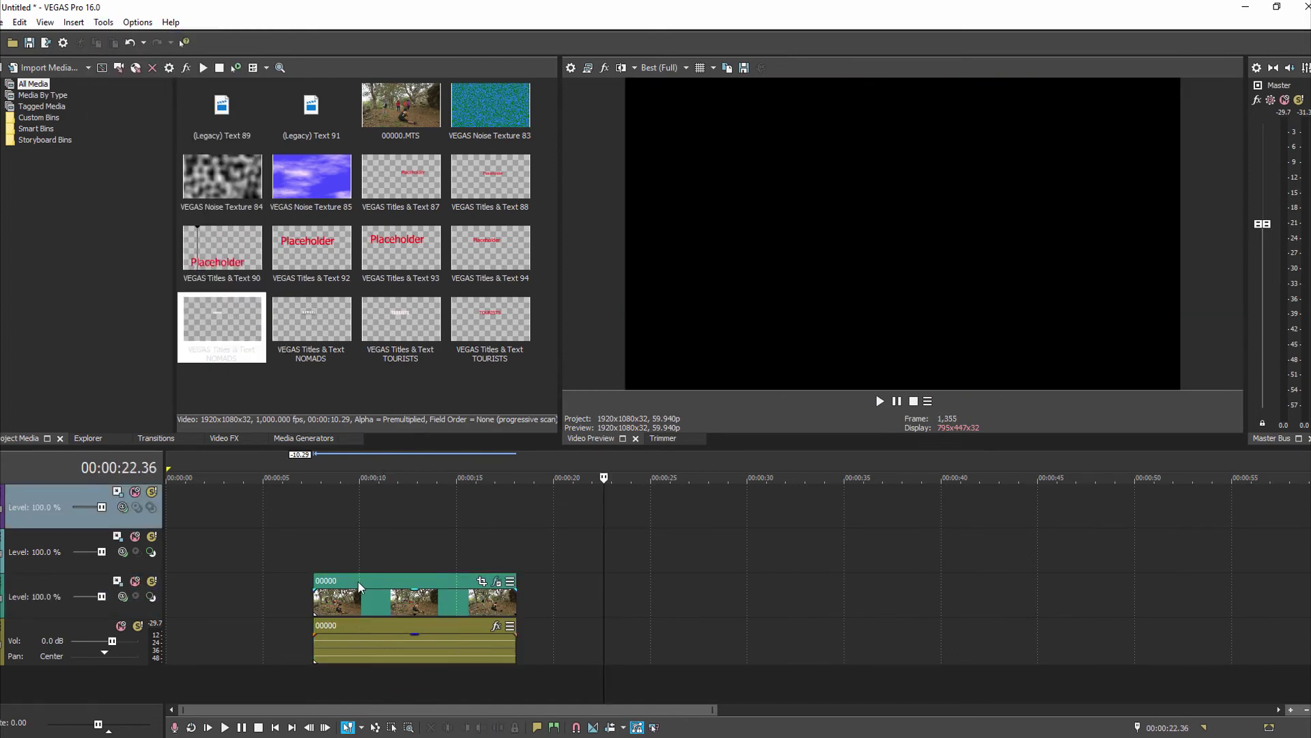
click(358, 580)
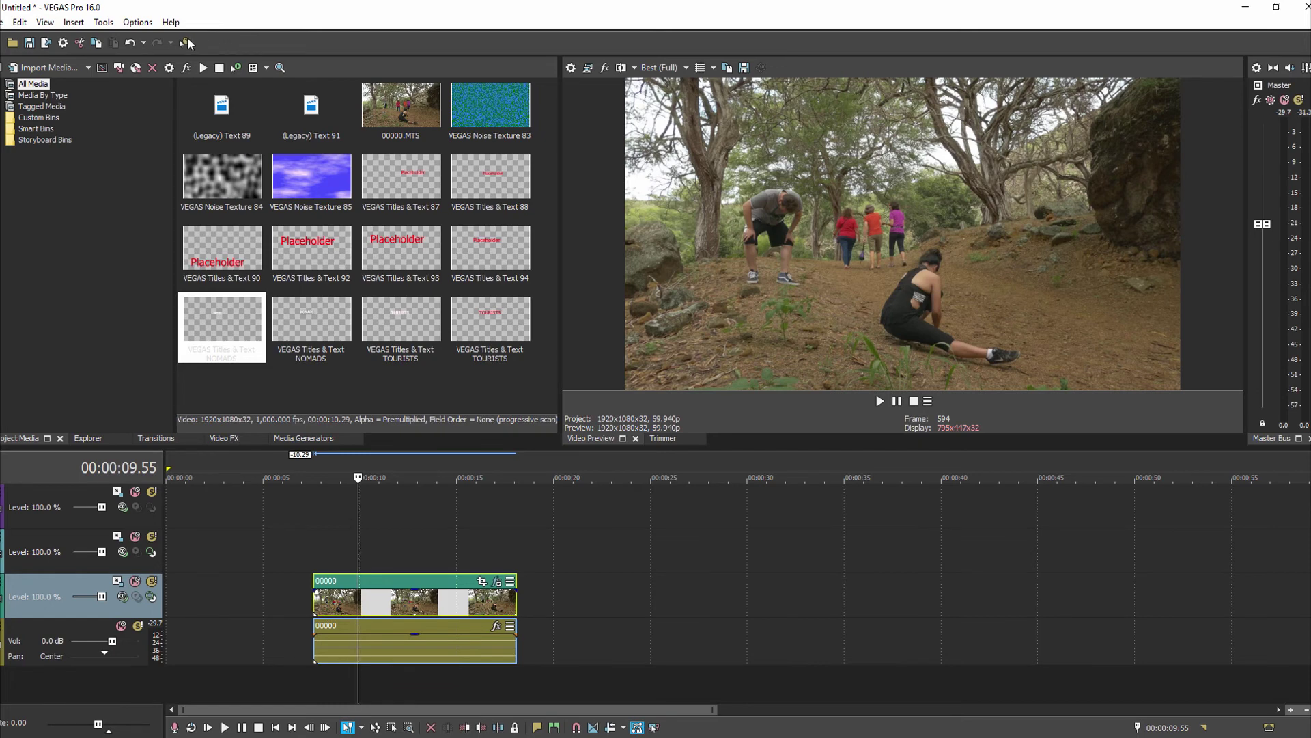
double_click(214, 40)
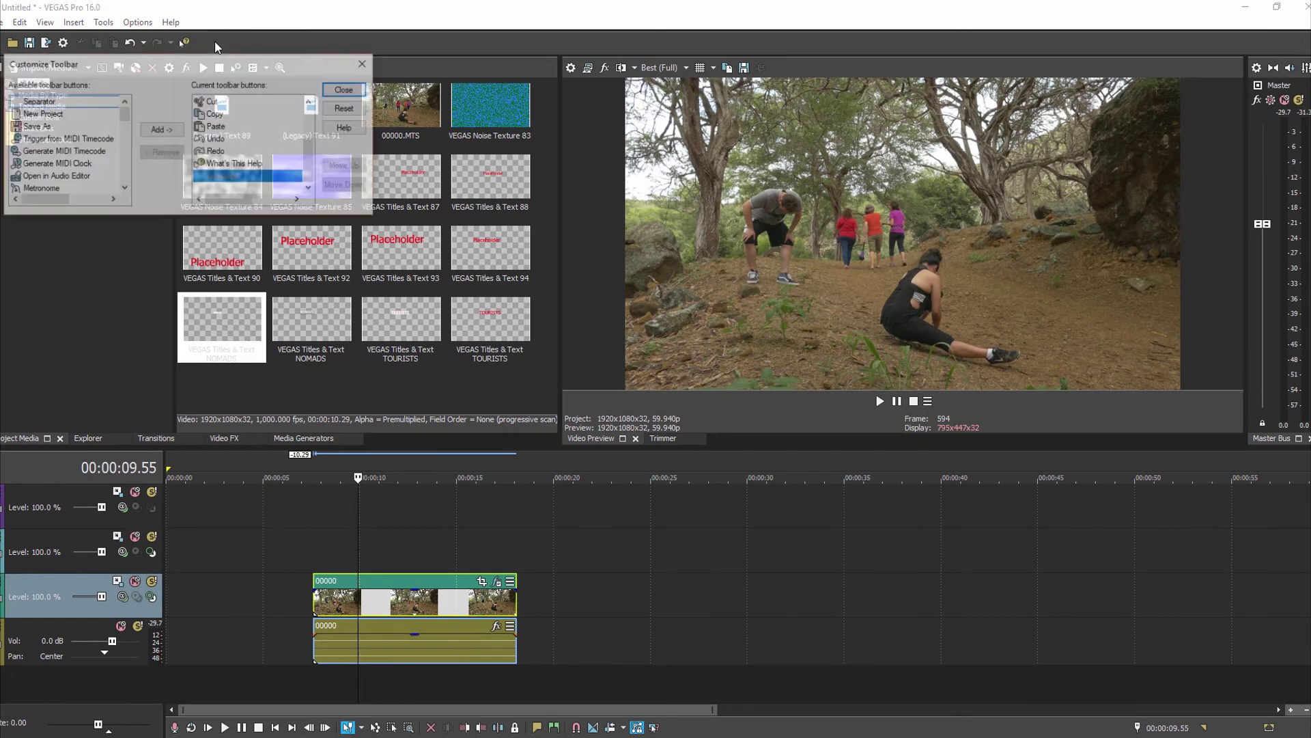
drag(124, 114, 125, 148)
click(59, 153)
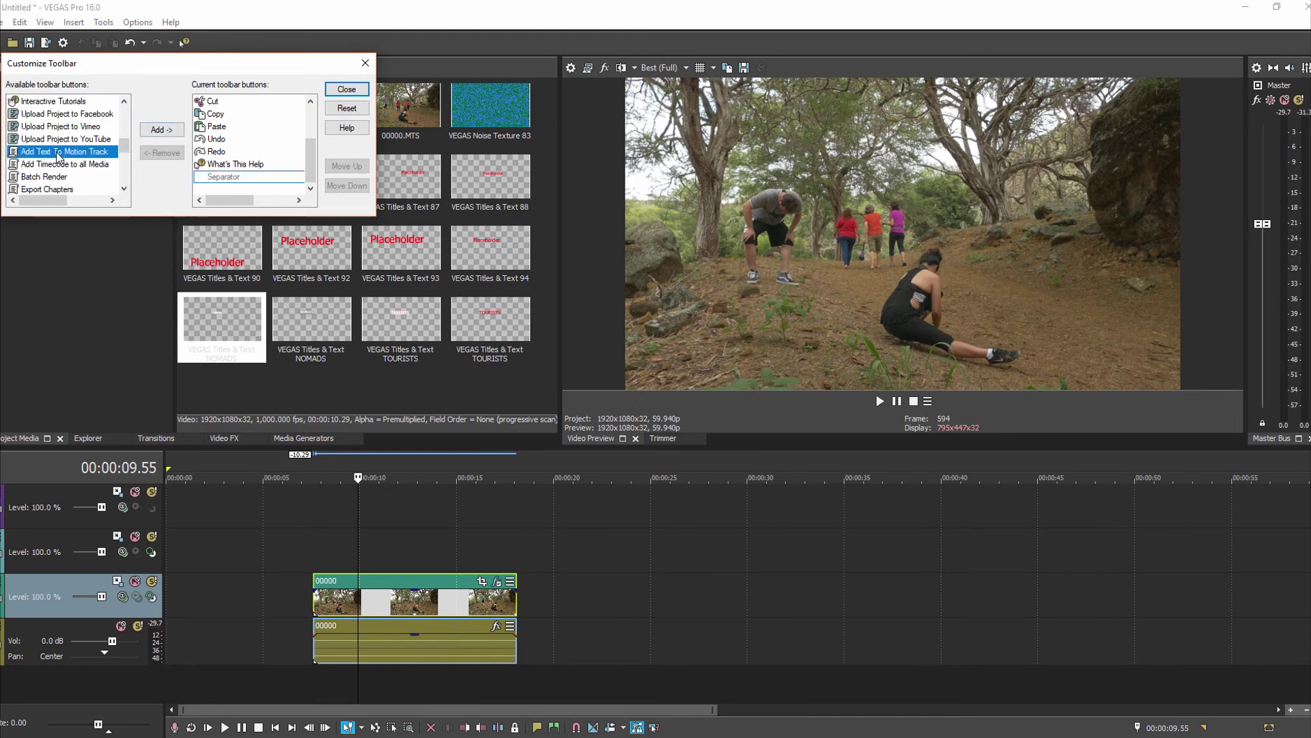
click(159, 130)
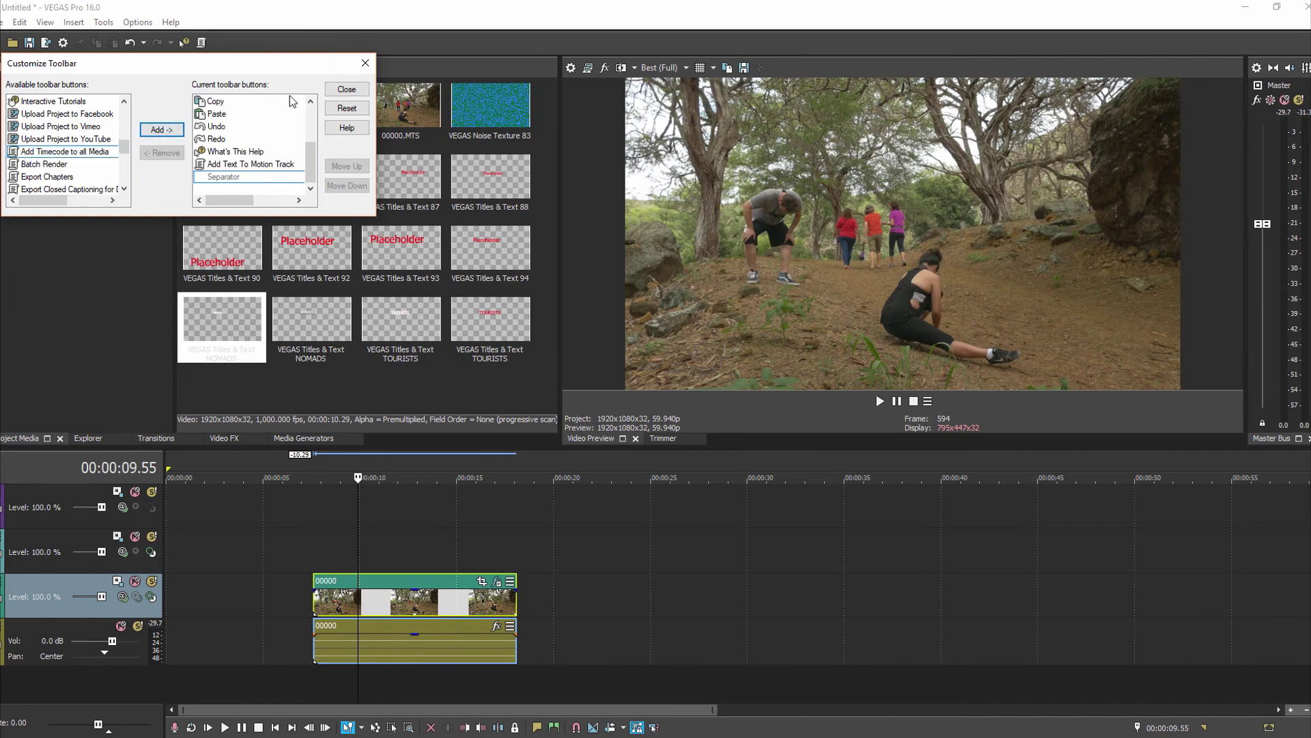
click(346, 89)
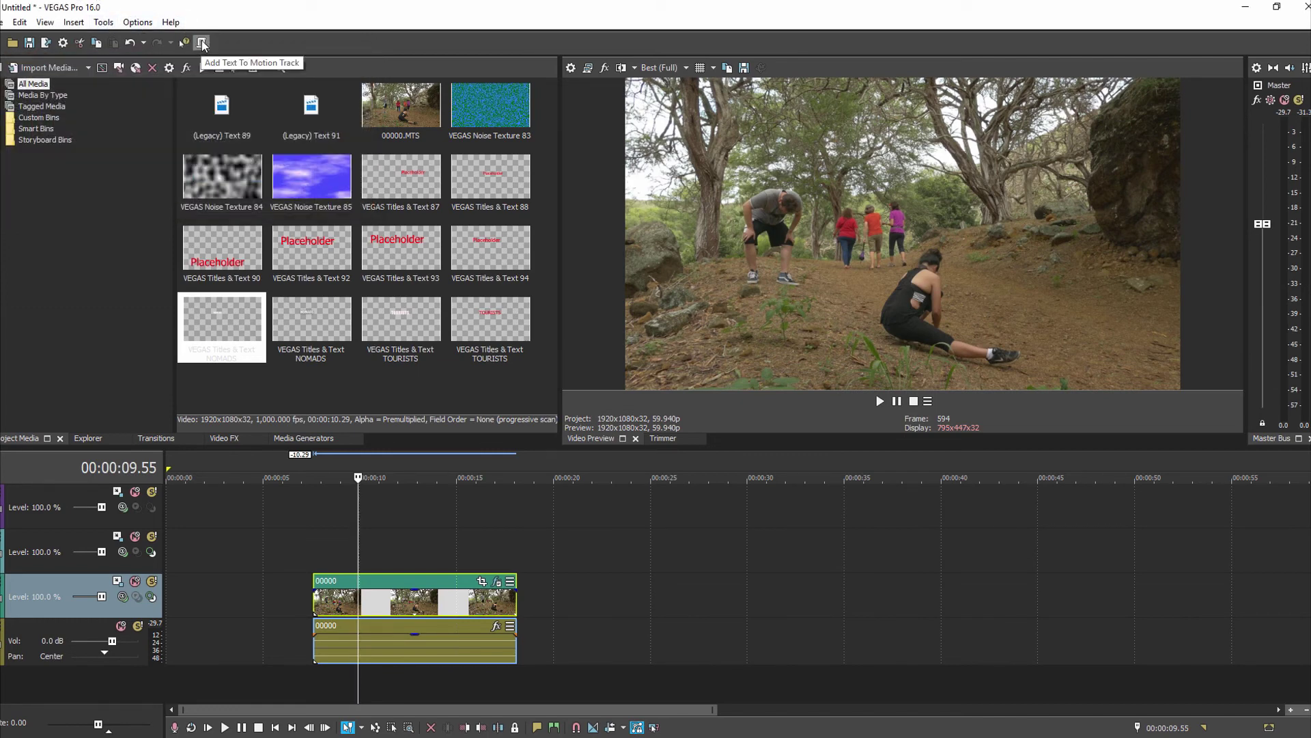
- Use the new toolbar button to generate a tracked Placeholder title with Y offset 0.147
click(202, 43)
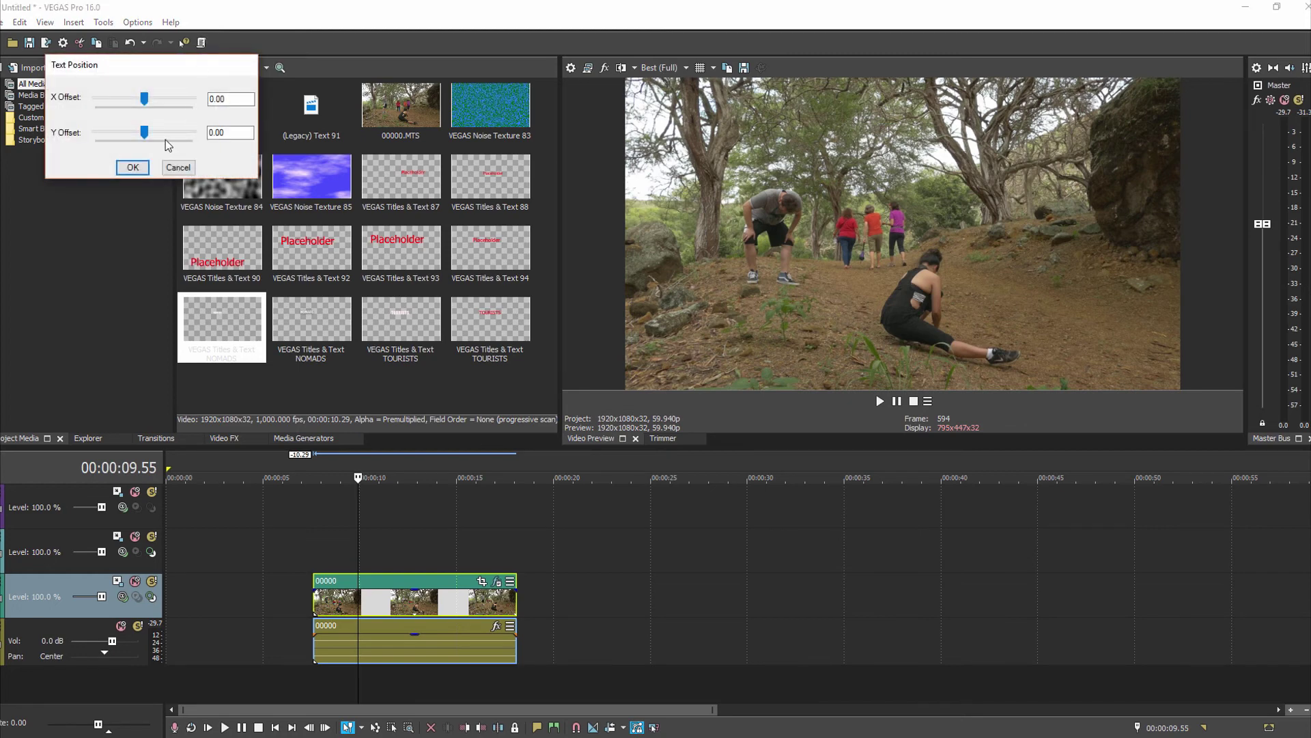
click(145, 134)
drag(150, 136, 161, 137)
click(141, 168)
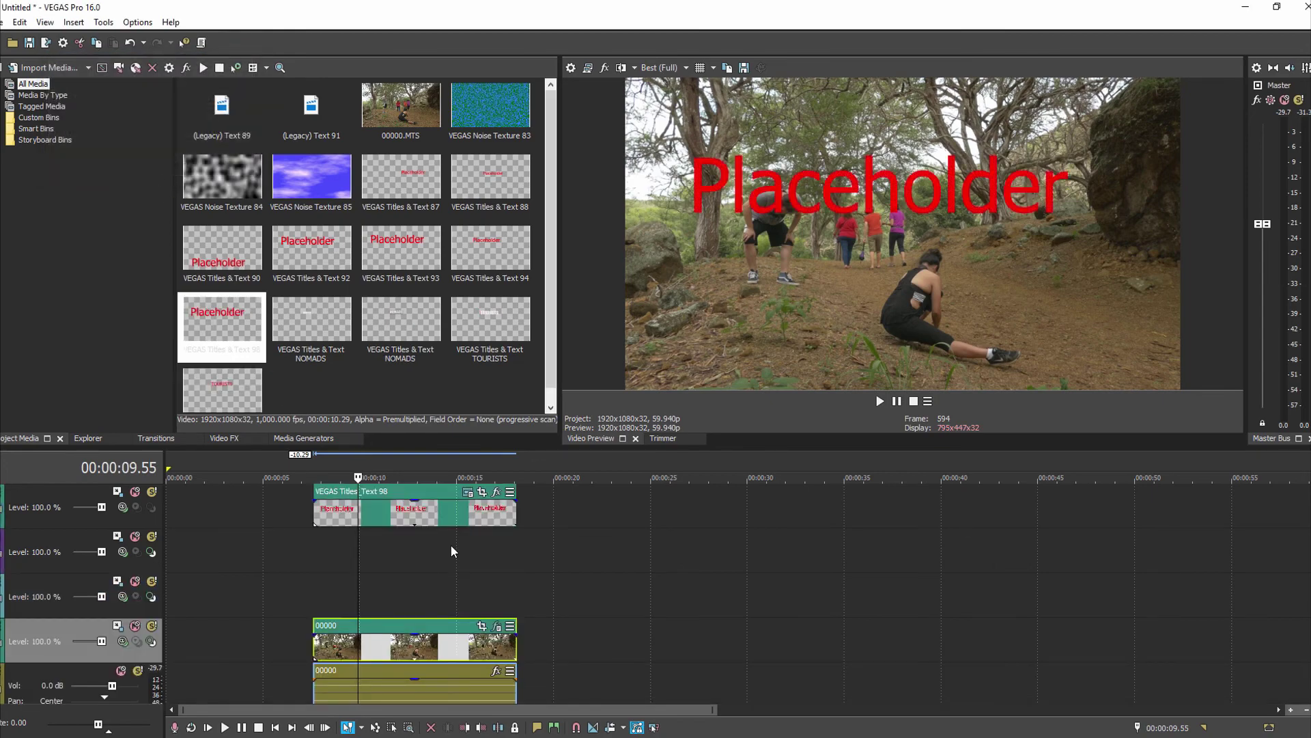
- Replace the new title's Placeholder text with NOMADS
click(468, 492)
click(394, 343)
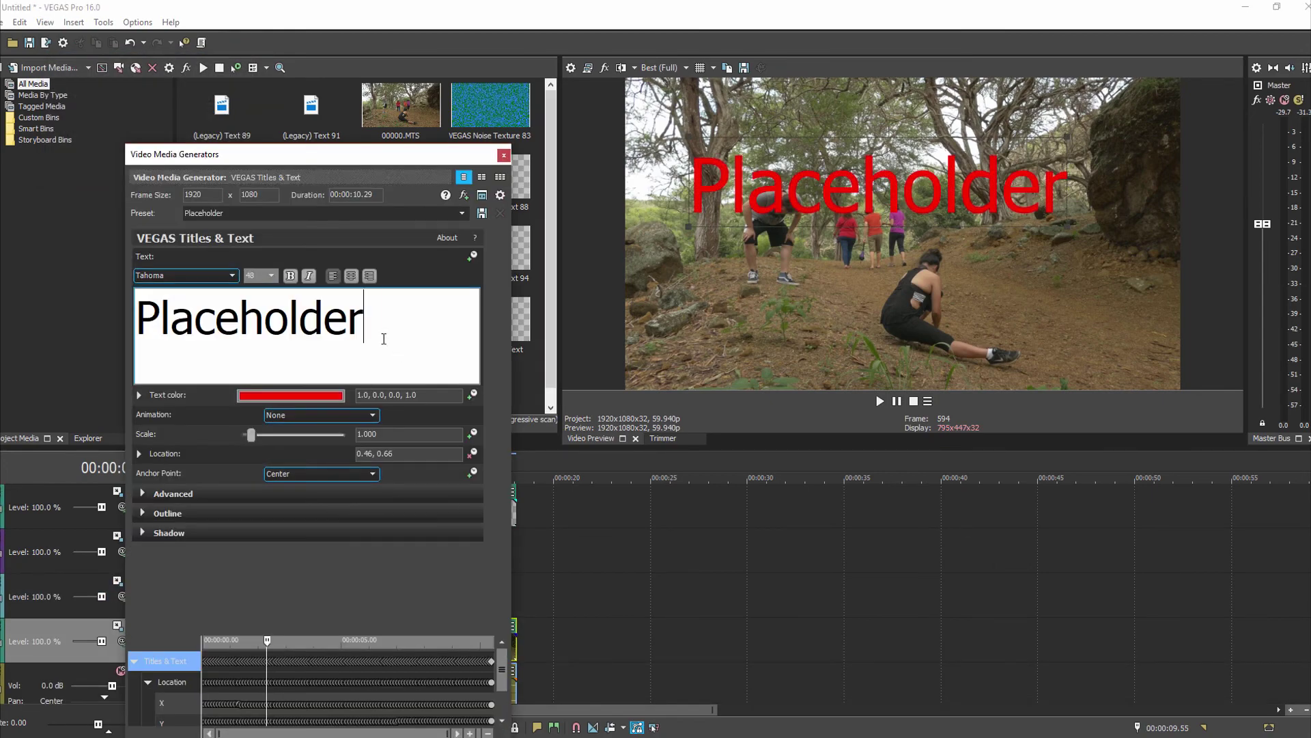
key(ctrl+a)
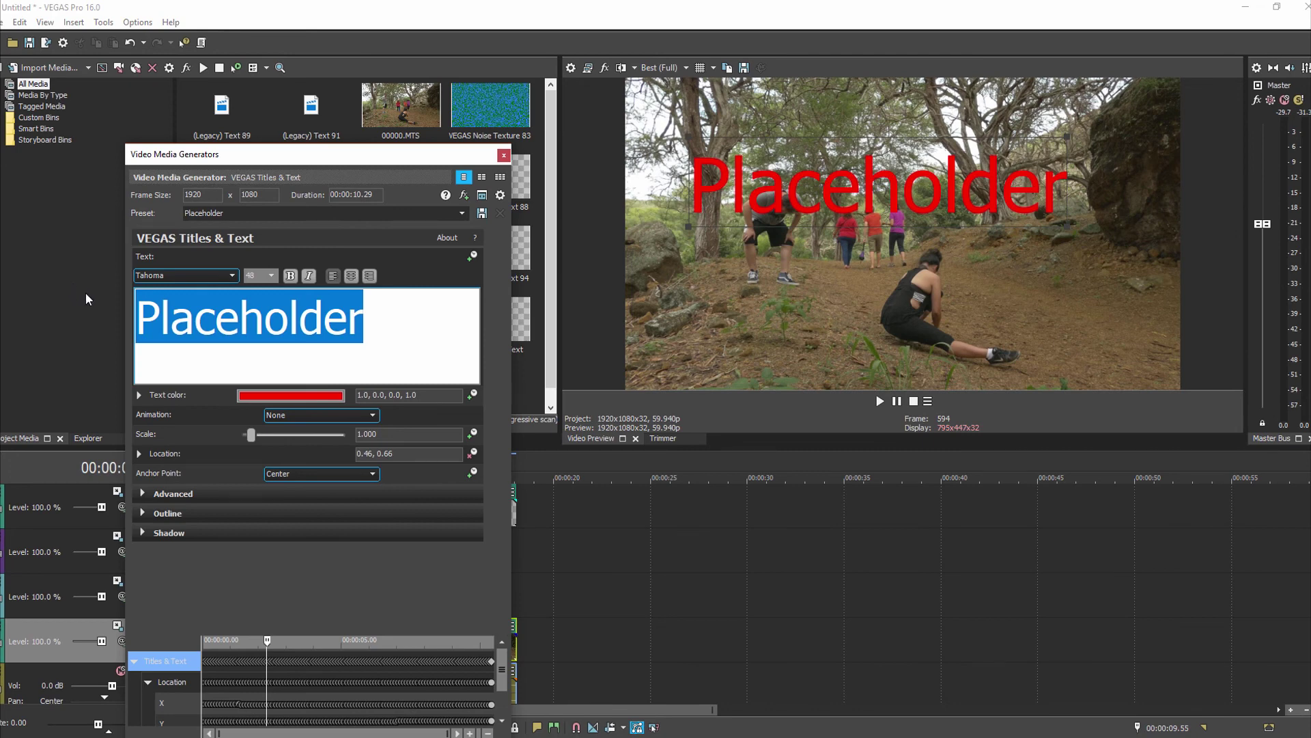
text(NOA)
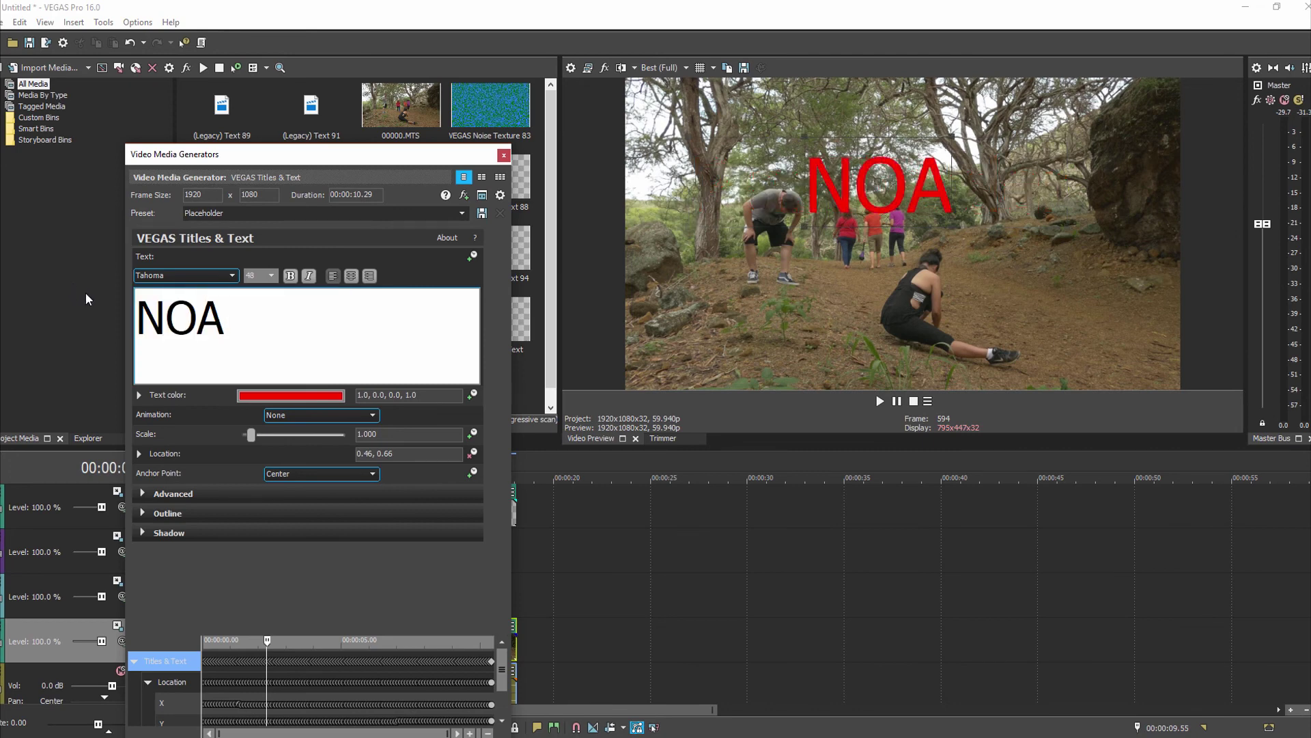
key(BackSpace)
text(MADS)
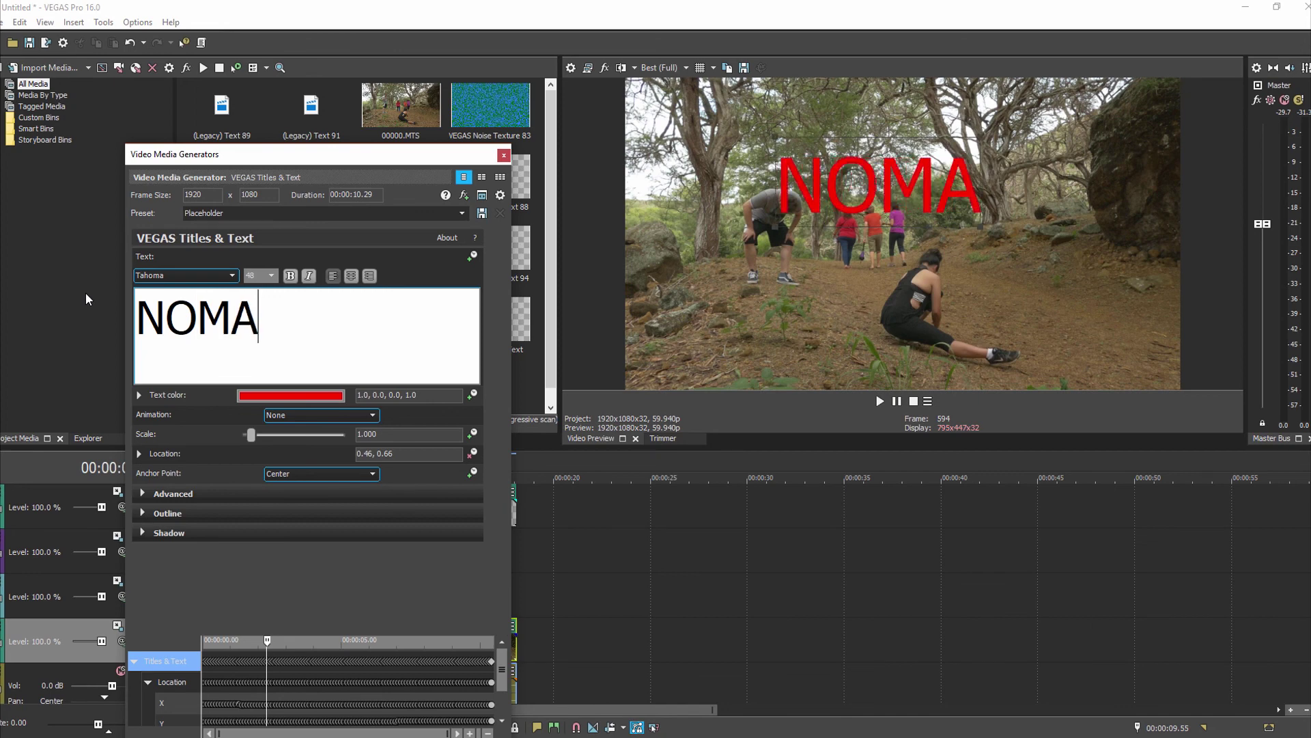
- Make NOMADS near-white and shrink it to scale 0.437
click(291, 396)
click(312, 430)
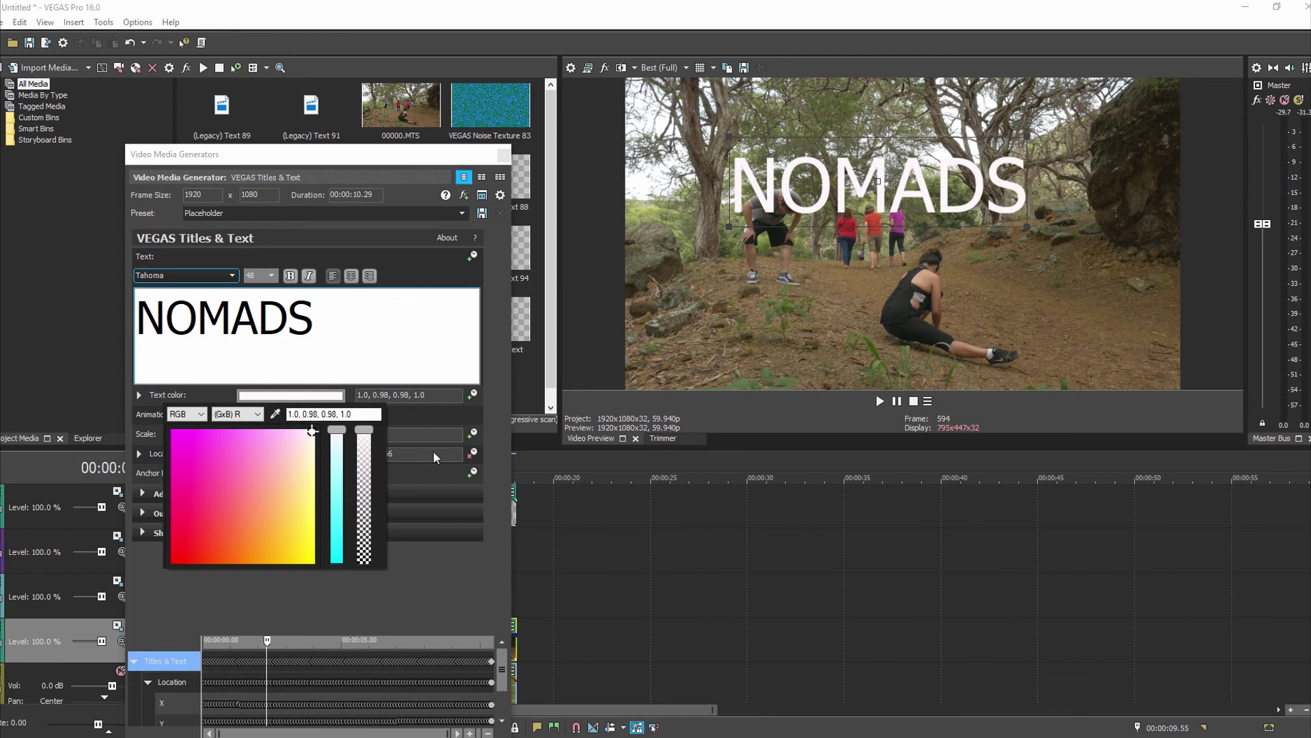
click(403, 595)
drag(251, 437, 247, 438)
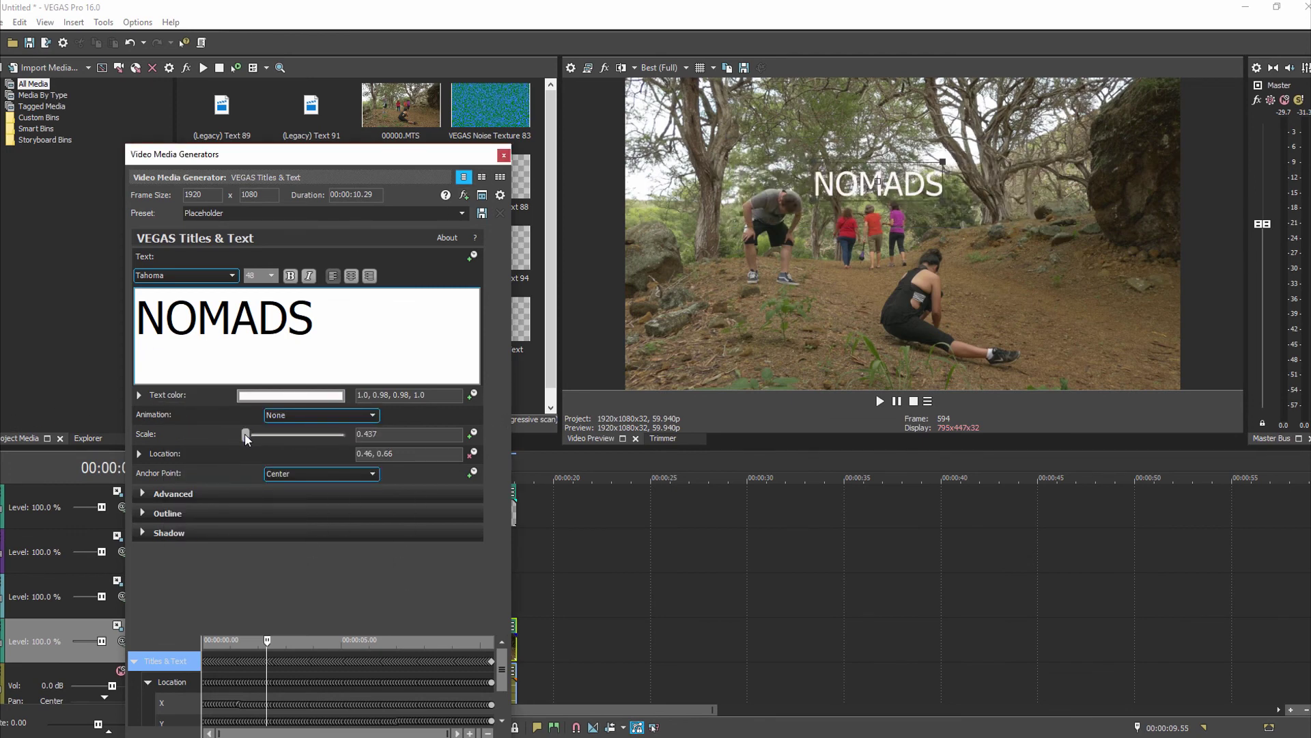
click(503, 155)
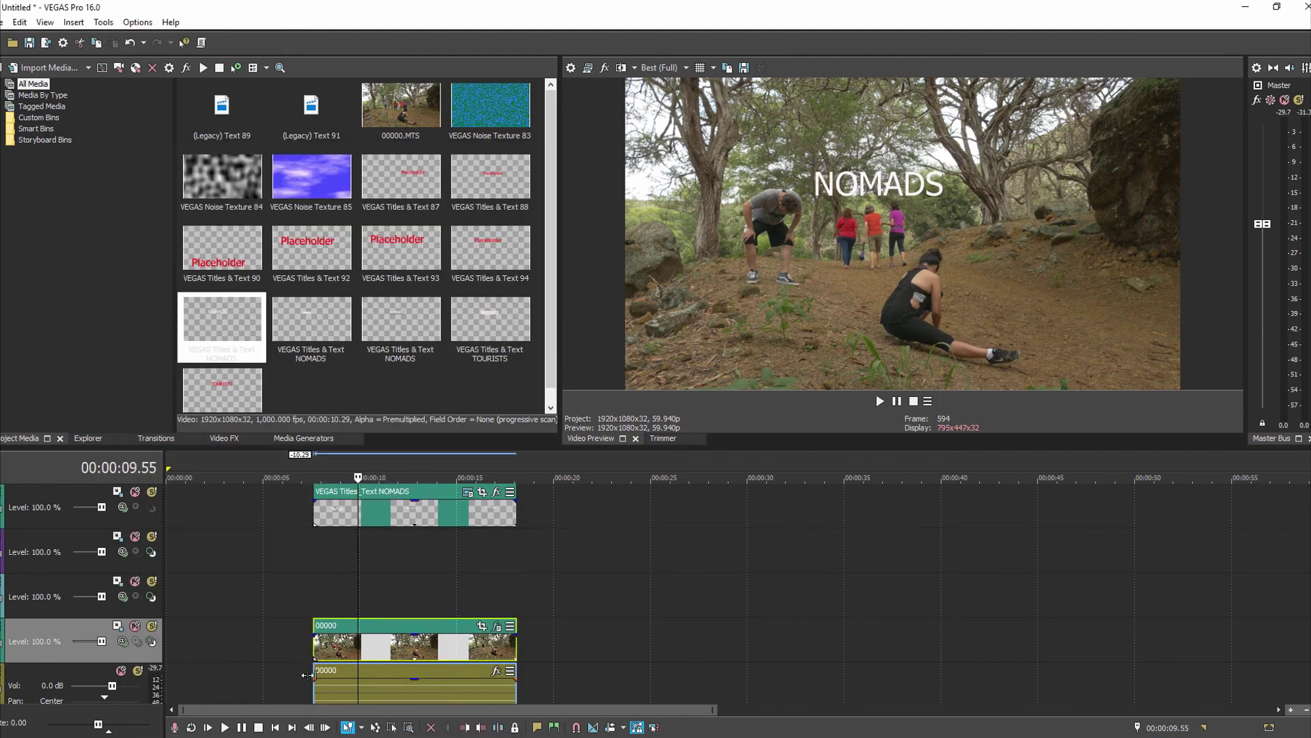
click(310, 575)
click(315, 585)
key(space)
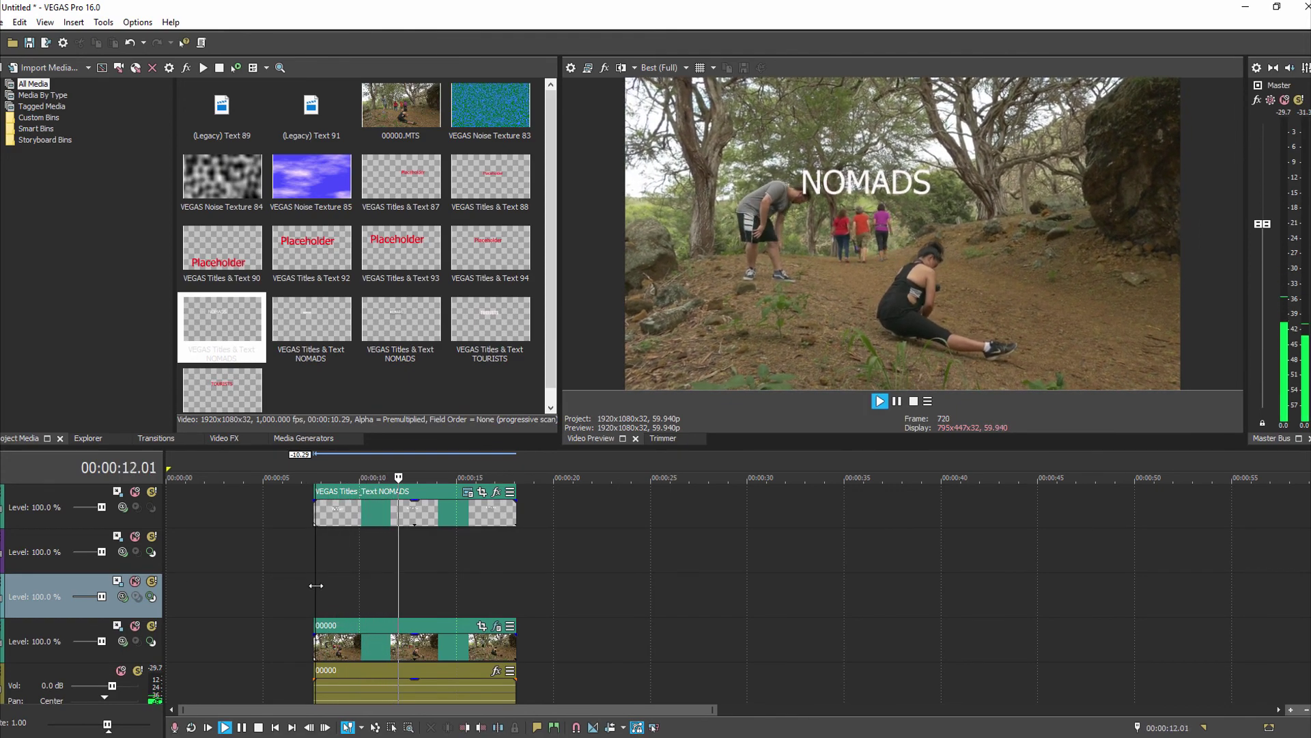
key(space)
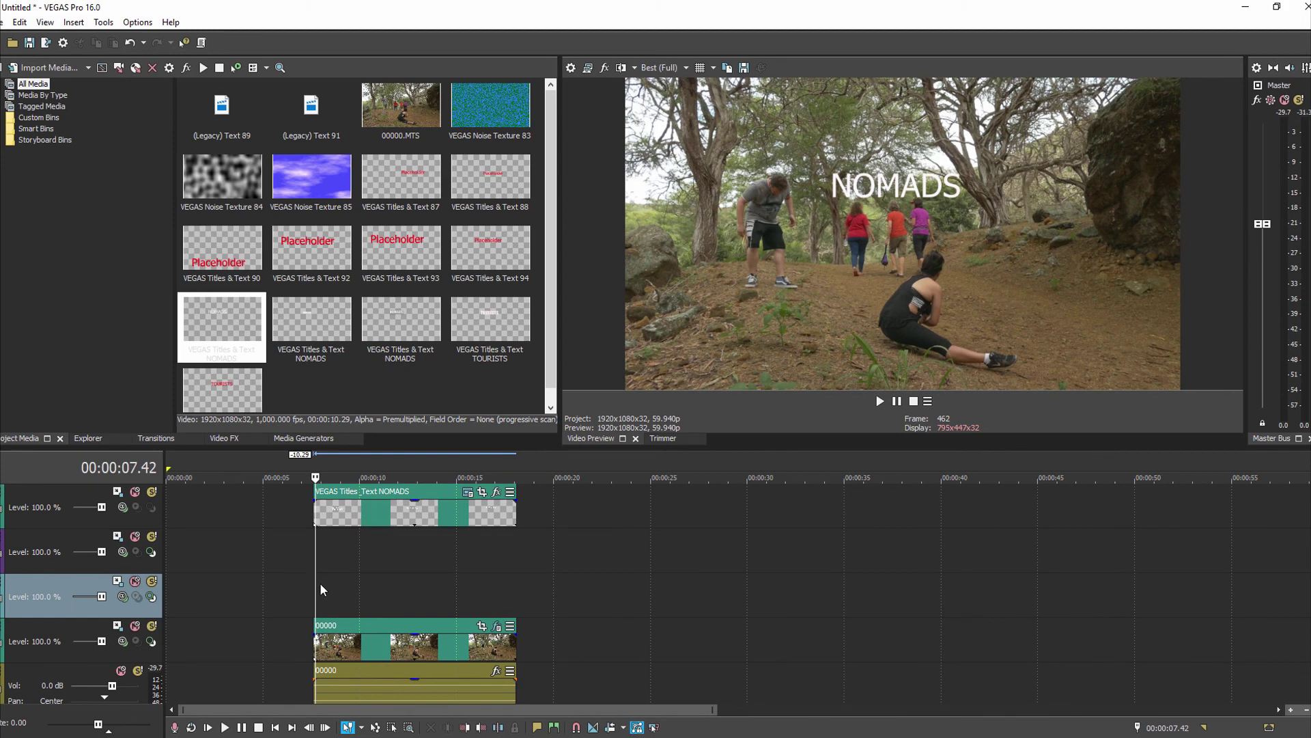